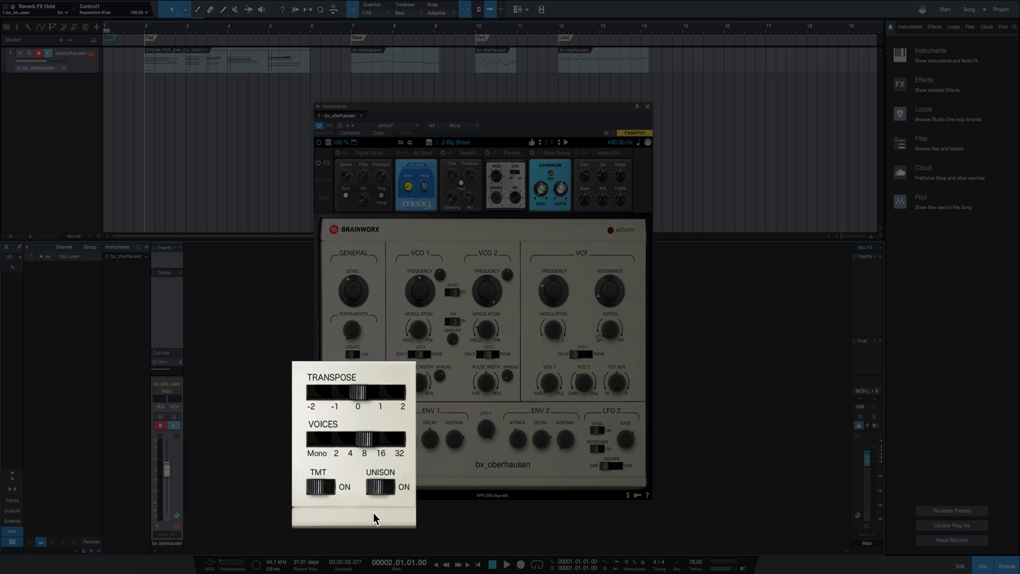
Switch the Unison control and sweep the VCF M/S knob while auditioning the pad part
left_click_drag(378, 490, 391, 486)
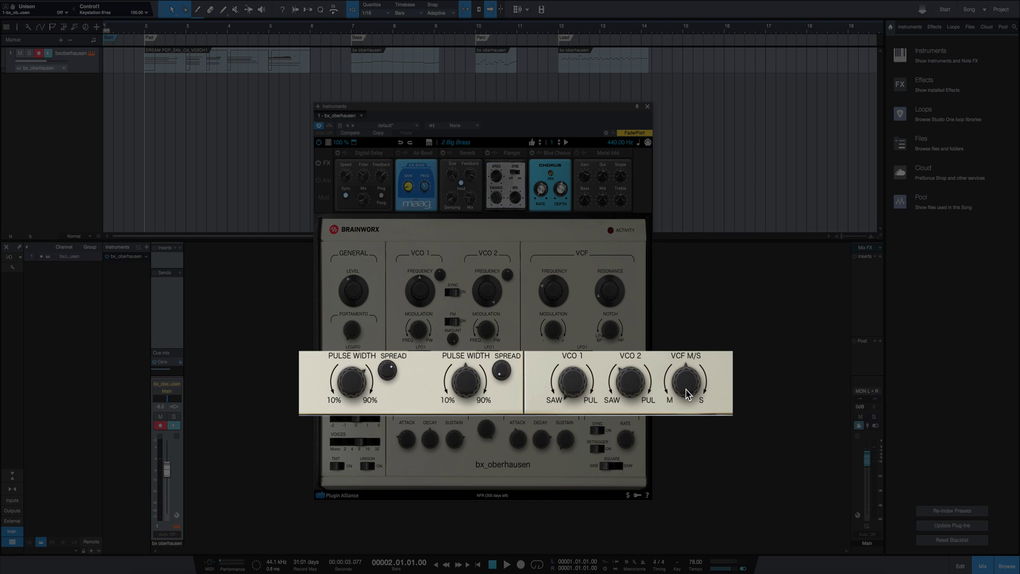
left_click_drag(690, 391, 691, 452)
left_click_drag(690, 451, 690, 395)
scroll(690, 394, "up", 2)
key("space")
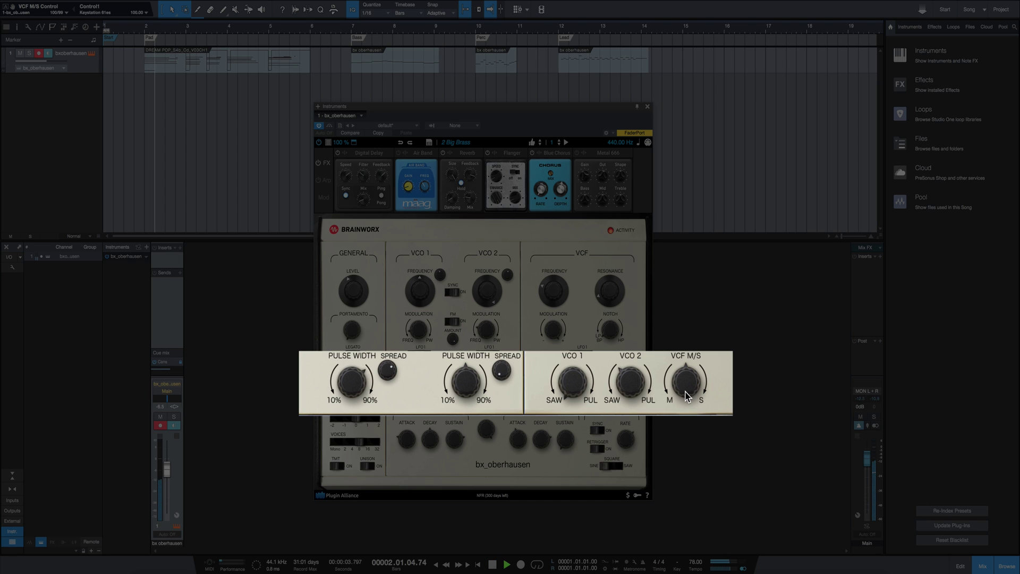
scroll(686, 389, "down", 5)
mouse_move(685, 388)
left_mouse_down()
mouse_move(685, 425)
mouse_move(683, 365)
mouse_move(680, 424)
mouse_move(619, 421)
mouse_move(690, 409)
mouse_move(690, 398)
left_mouse_up()
key("space")
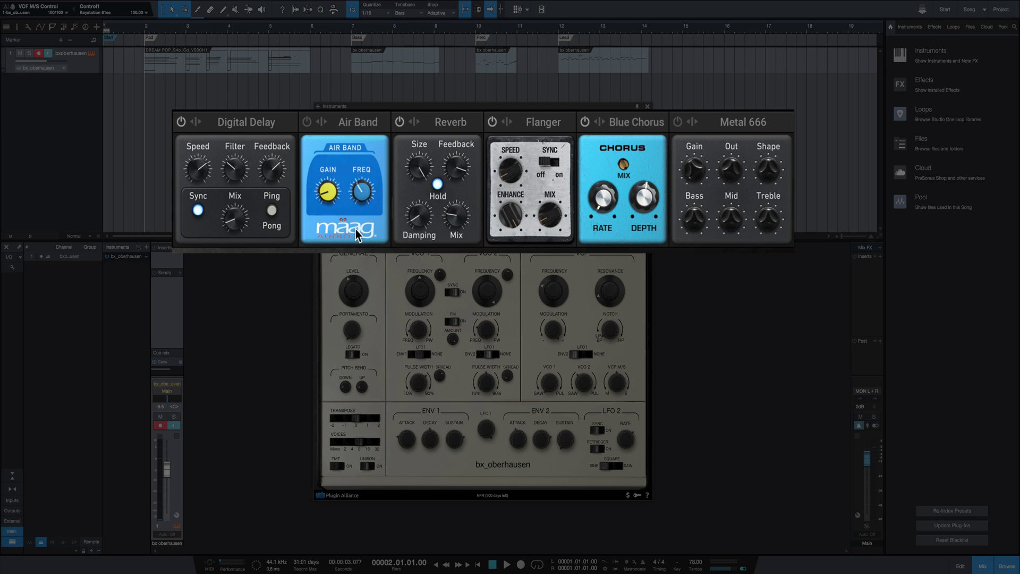
Adjust the gain of the Air Band effect and set its frequency to 15 kHz
mouse_move(329, 195)
mouse_move(328, 182)
left_mouse_down()
mouse_move(329, 207)
mouse_move(326, 175)
left_mouse_up()
left_click_drag(322, 125, 328, 186)
left_click_drag(364, 203, 358, 237)
mouse_move(363, 196)
left_click_drag(363, 179, 364, 201)
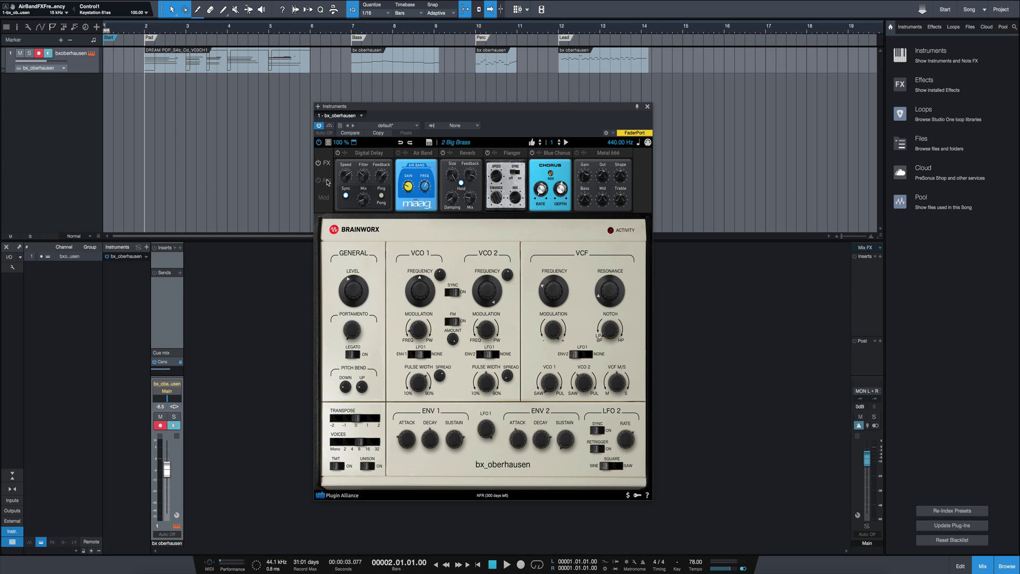
View the synth's arpeggiator and modulation sections and return to the effects section
left_click(325, 181)
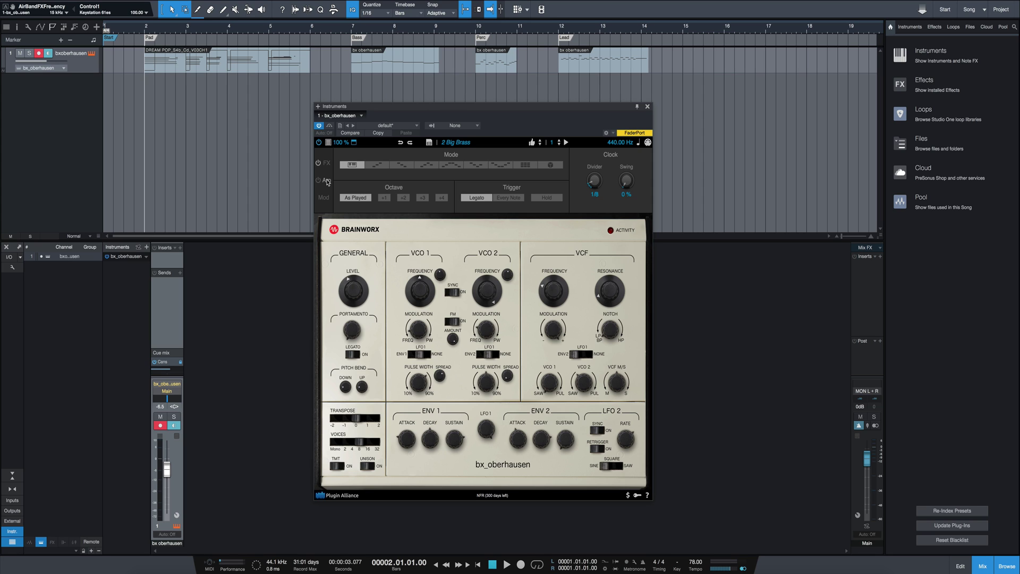
left_click(324, 198)
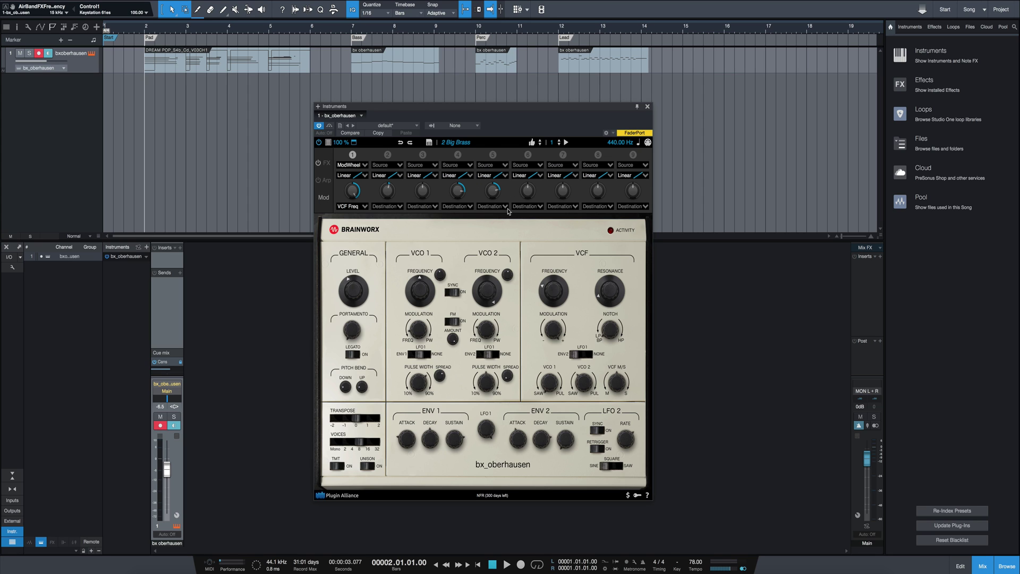
left_click(326, 163)
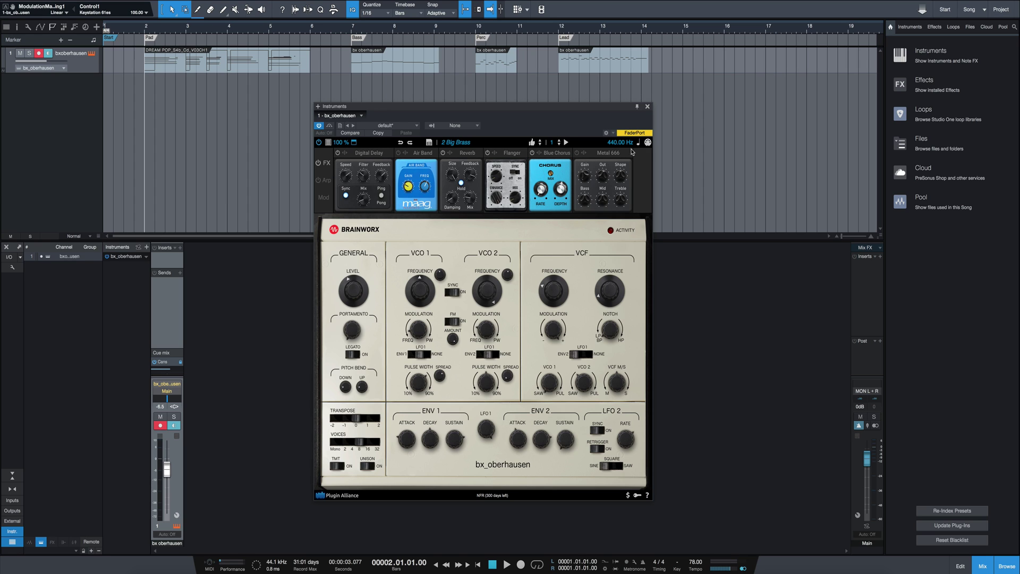
Assign MIDI CC 1 to the VCF frequency knob with MIDI learn and leave learn mode
left_click(647, 143)
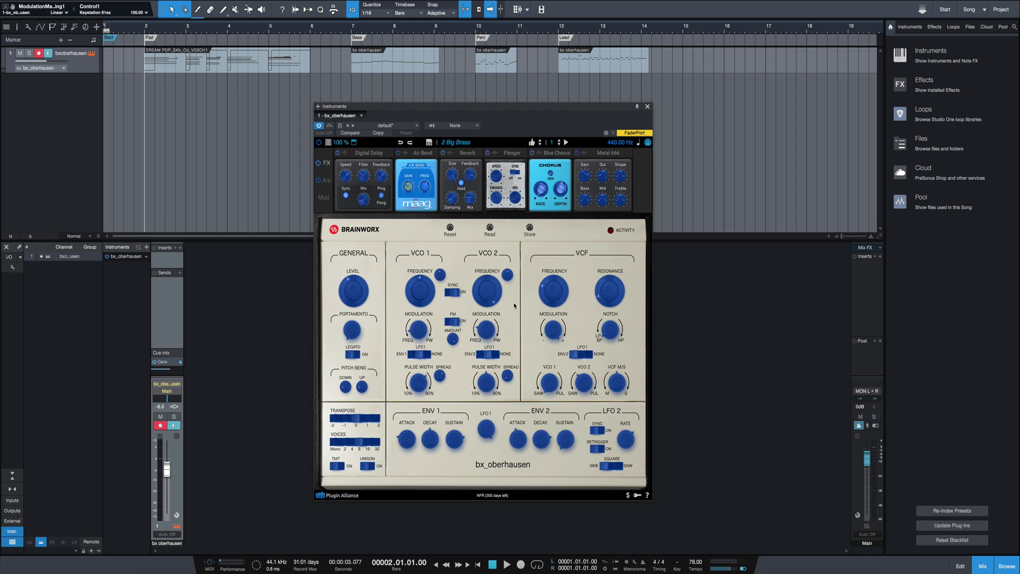
left_click(553, 295)
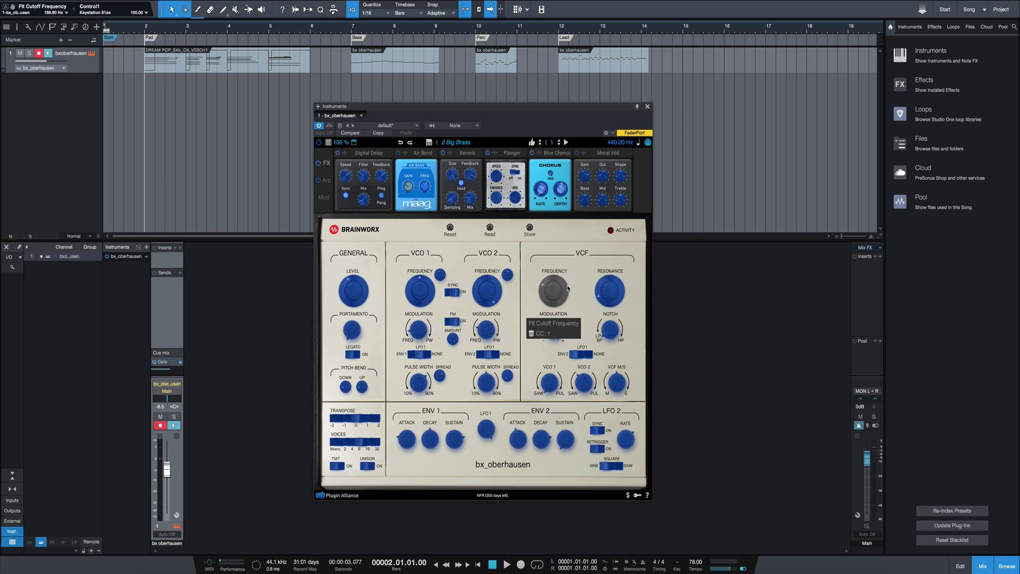
left_click(648, 142)
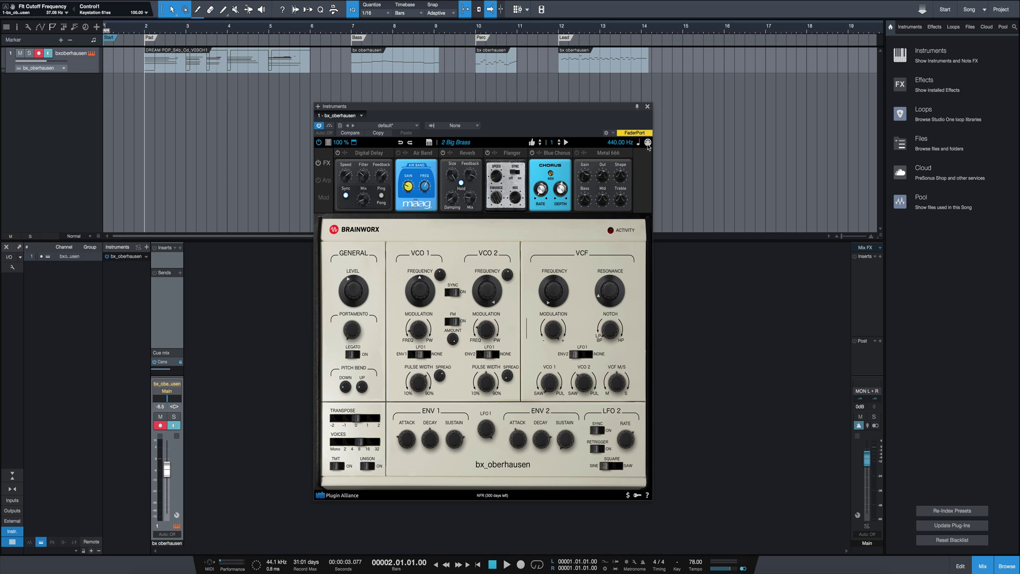
Clear the VCF frequency knob's MIDI CC assignment and leave MIDI learn mode
left_click(647, 142)
left_click(551, 296)
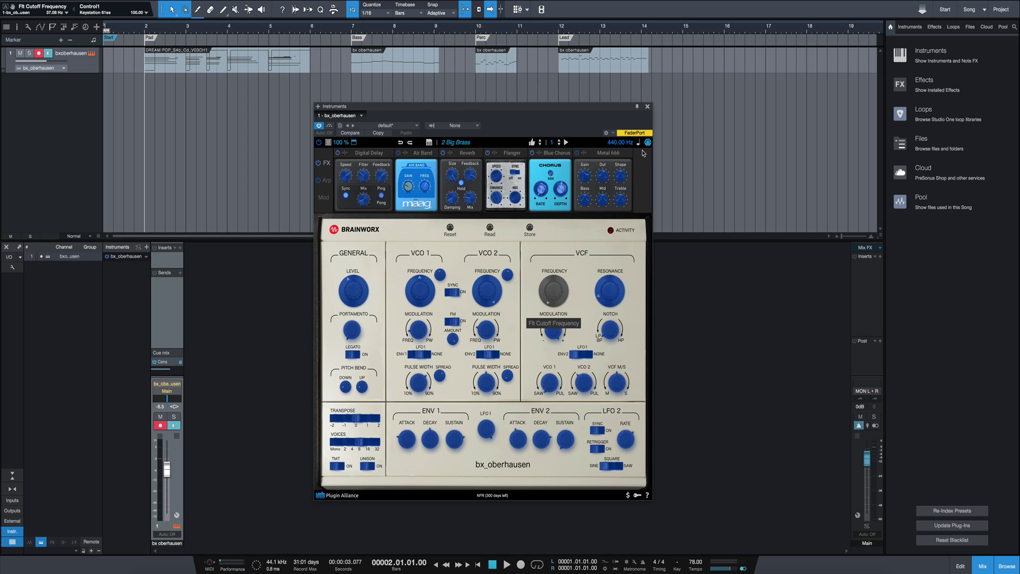
left_click(647, 143)
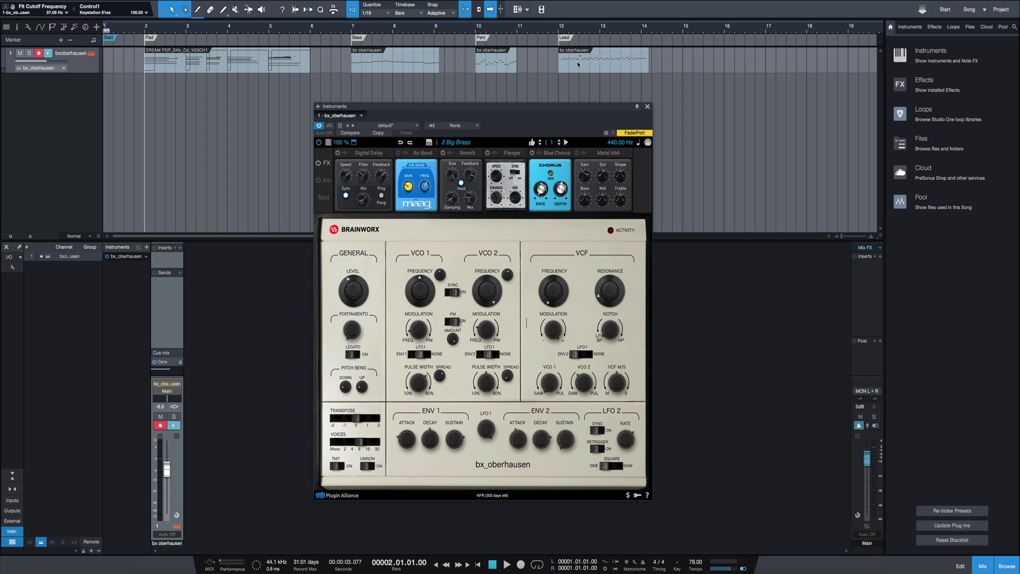
Load the 2 Big Brass preset from the Brass category and play the pad part to audition it
left_click(462, 142)
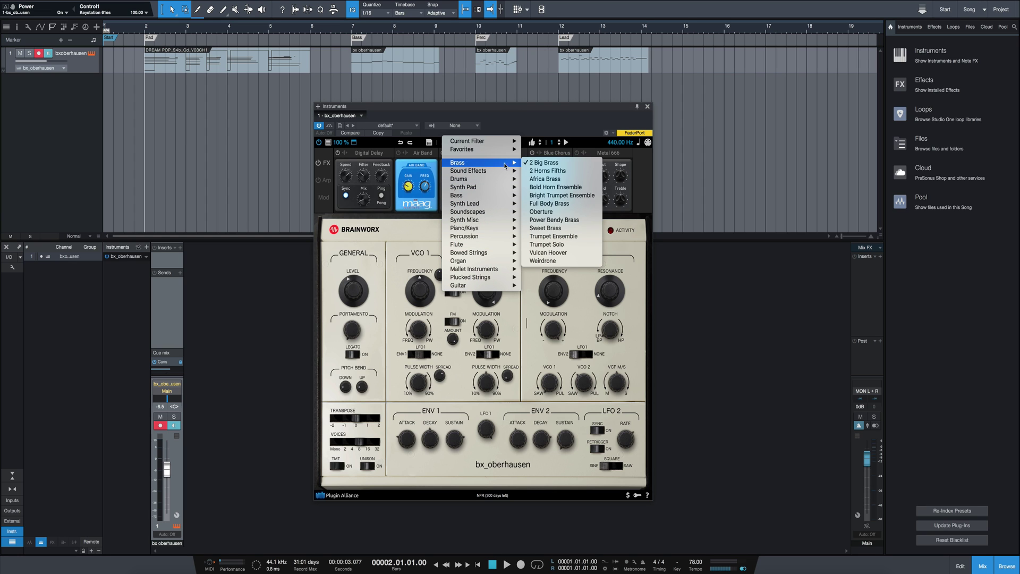
left_click(543, 162)
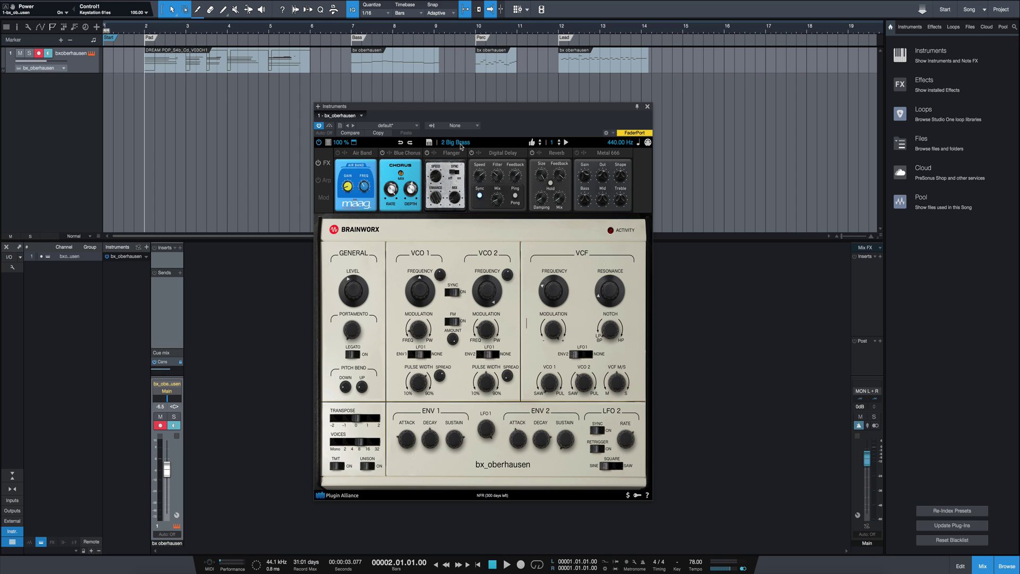
mouse_move(449, 157)
left_mouse_down()
mouse_move(387, 155)
mouse_move(458, 158)
left_mouse_up()
left_click(457, 143)
mouse_move(456, 163)
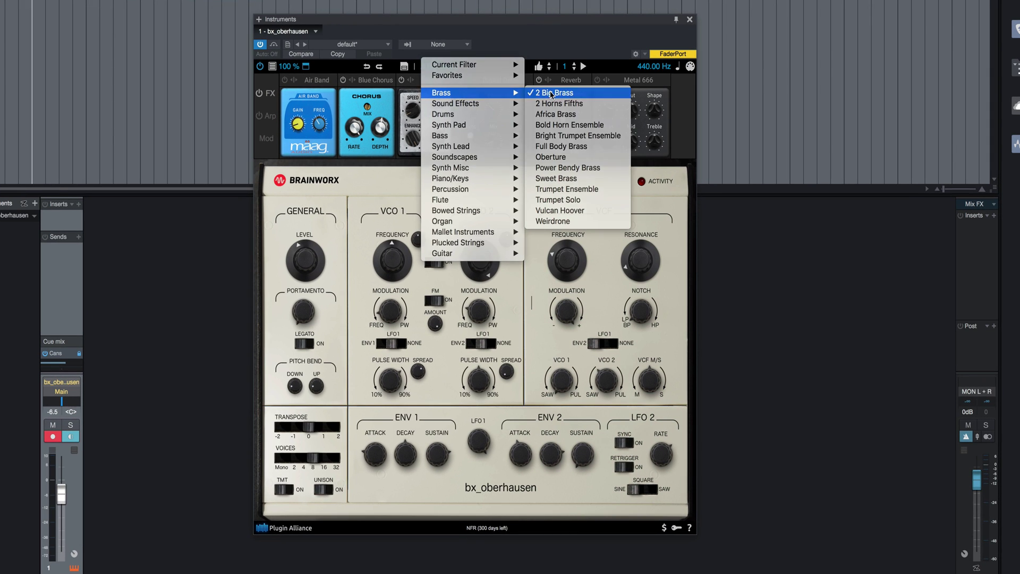
left_click(550, 94)
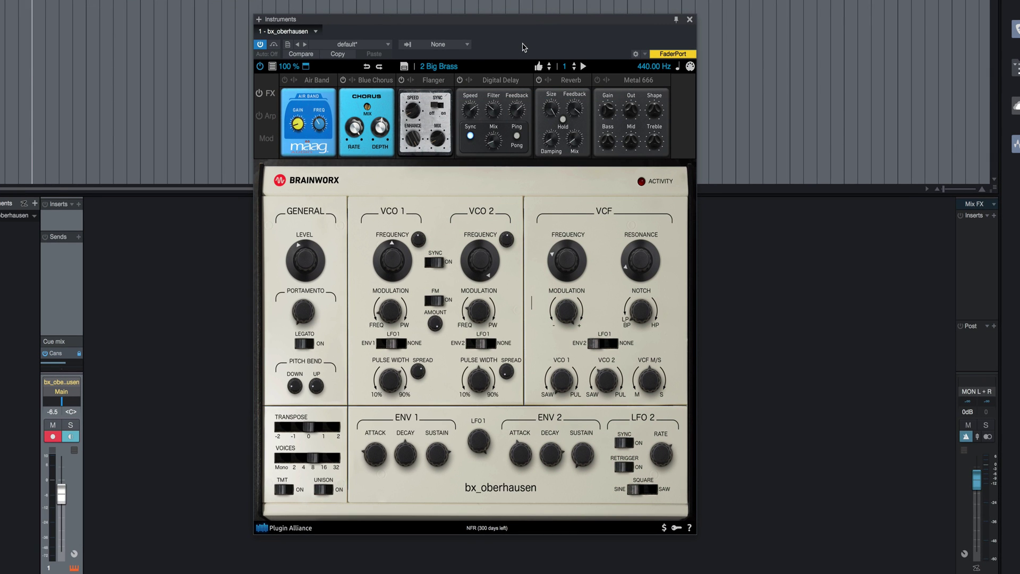
key("space")
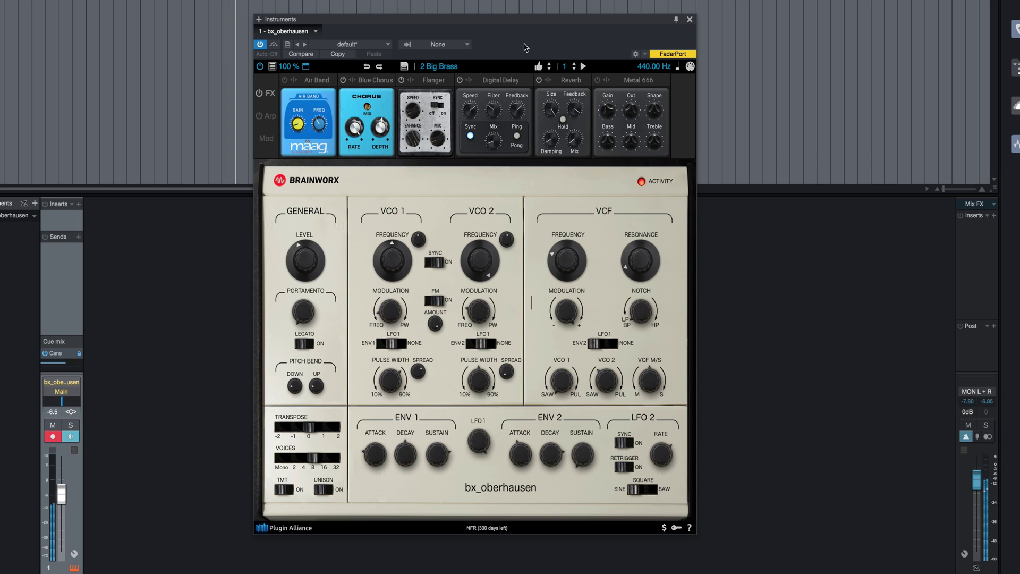
Step through the 2 Horns Fifths and Africa Brass presets, auditioning them with playback
left_click(549, 69)
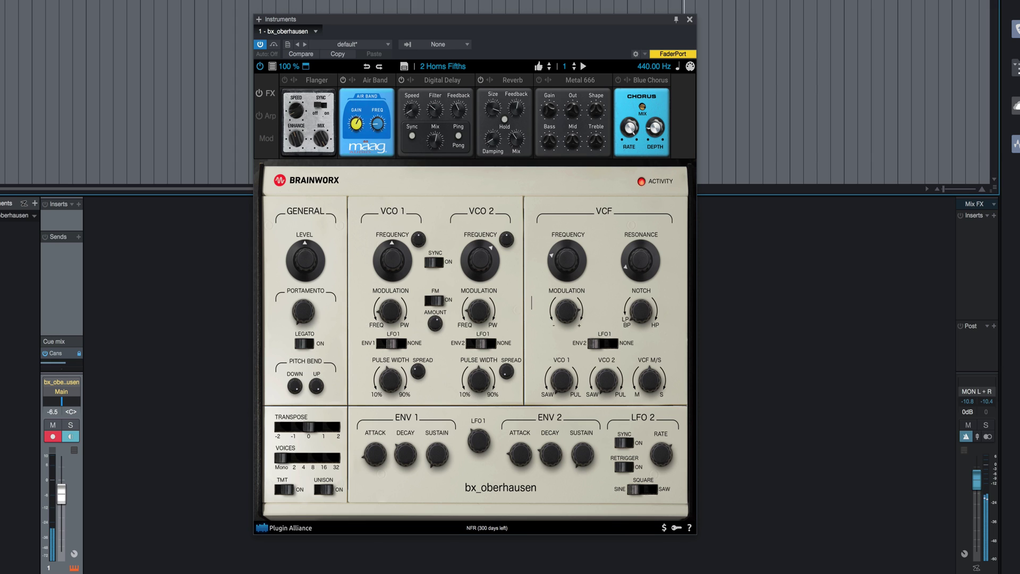
key("space")
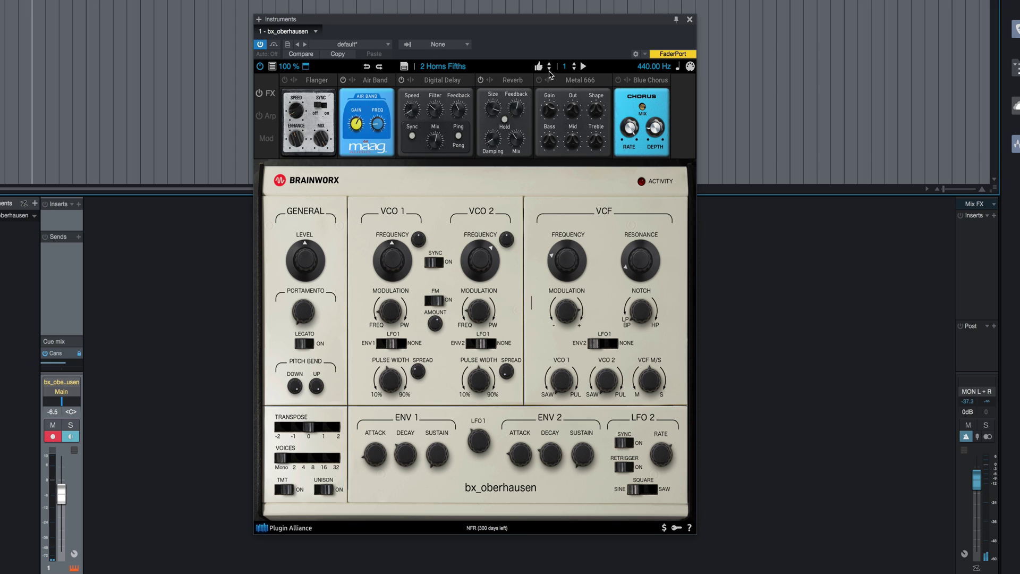
left_click(550, 69)
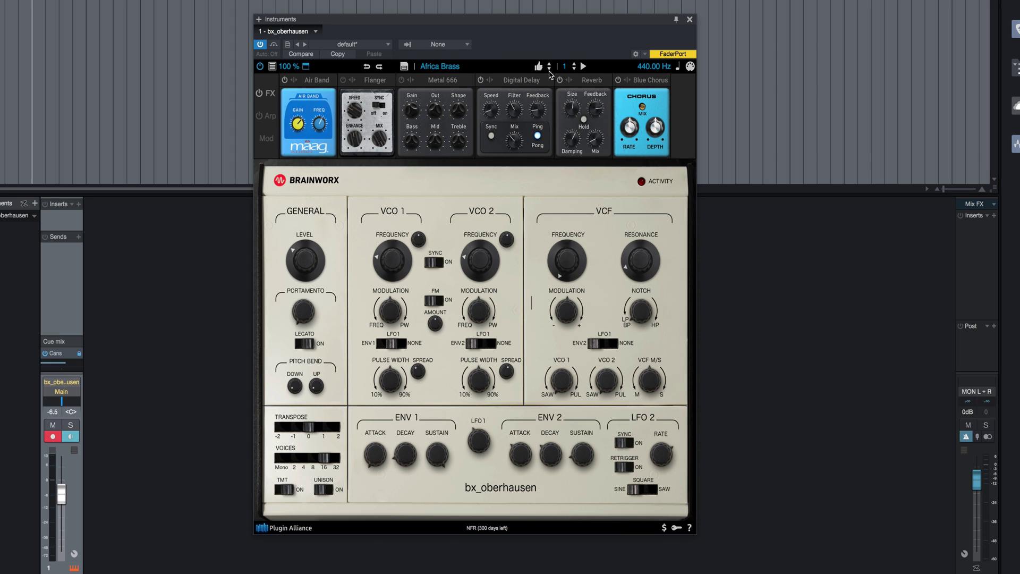
key("space")
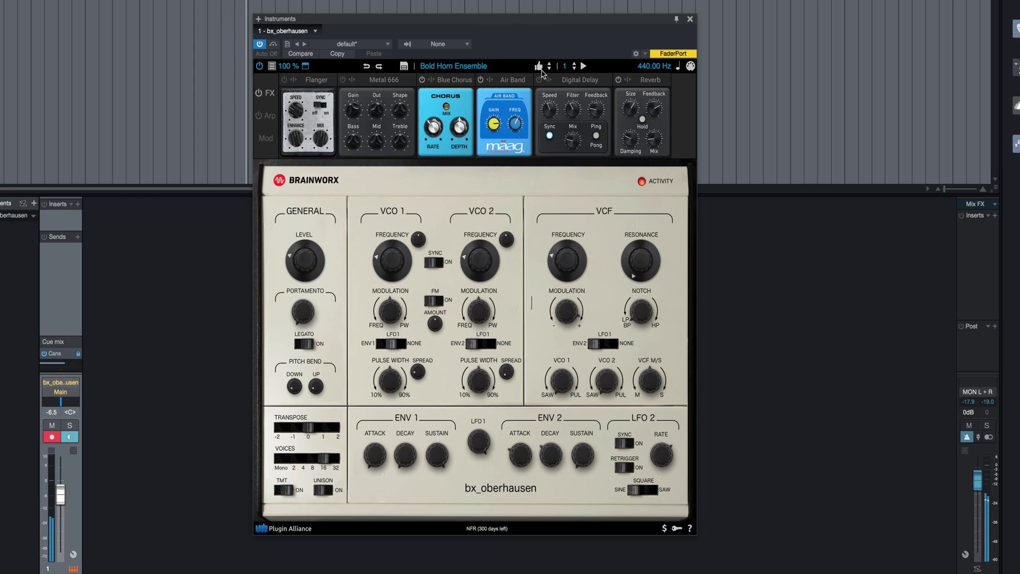
Step through the Bright Trumpet Ensemble, Full Body Brass and Oberture presets during playback
left_click(550, 69)
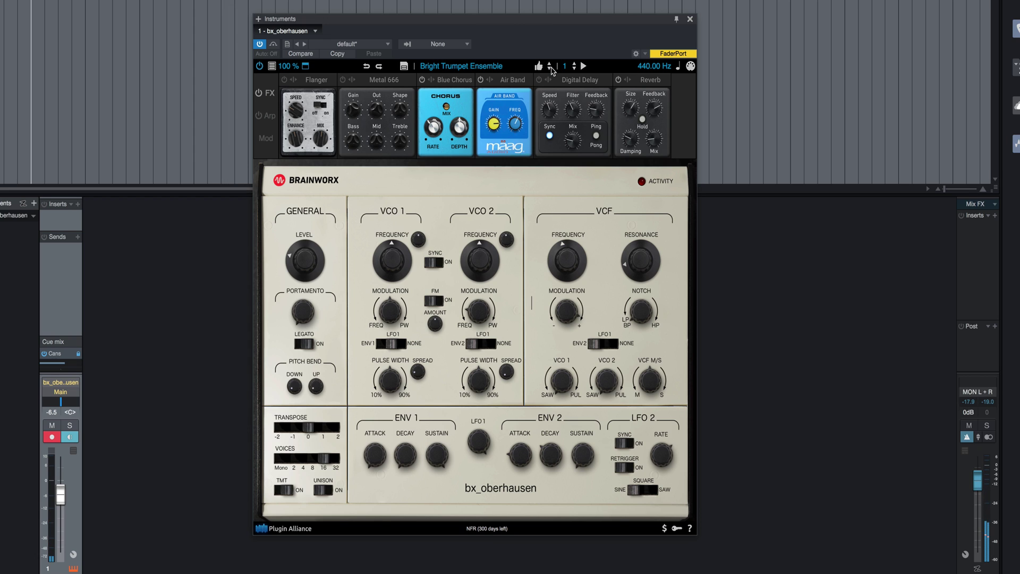
left_click(549, 69)
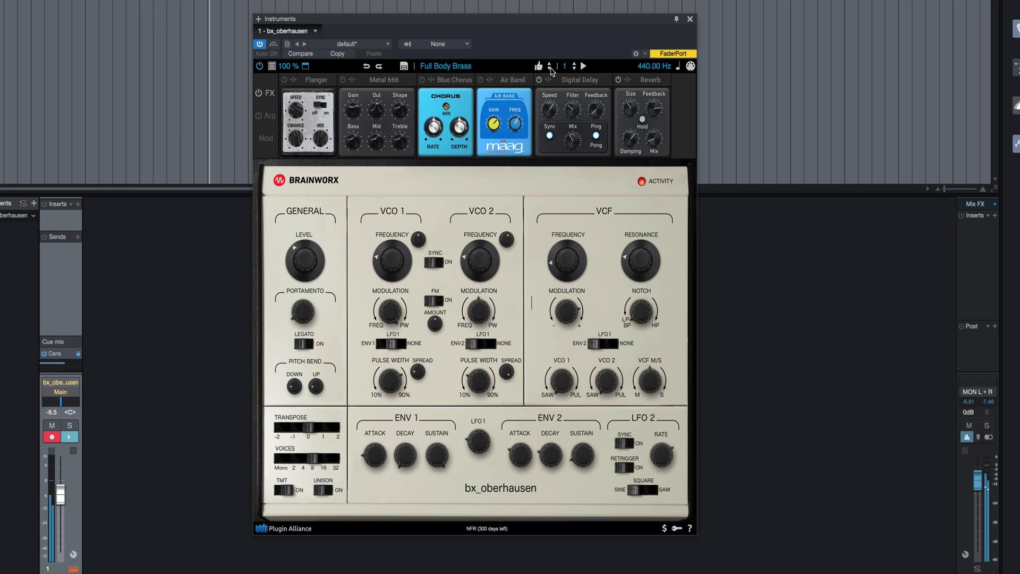
left_click(550, 69)
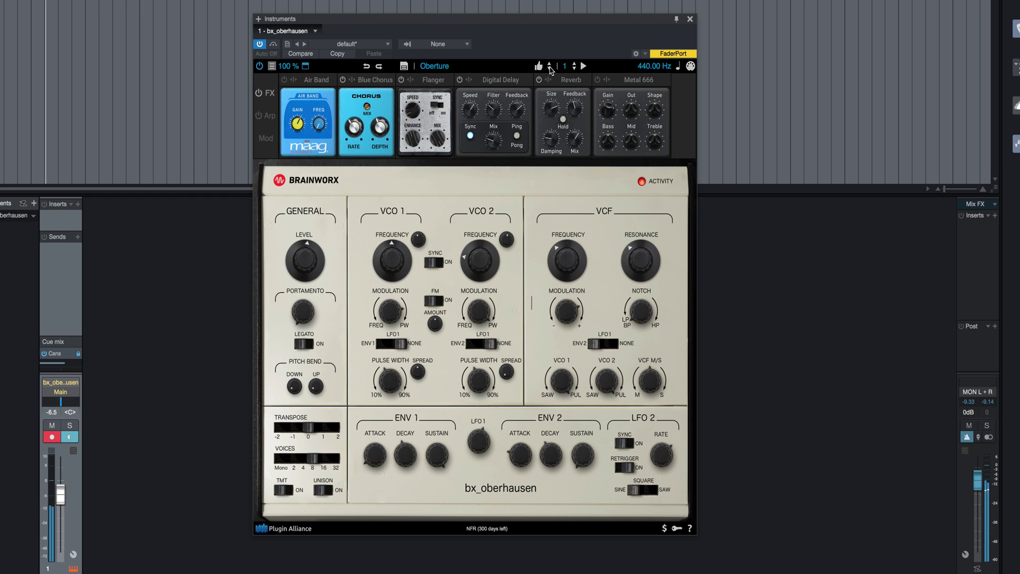
Load the Power Bendy Brass preset and advance to Sweet Brass, auditioning both
left_click(464, 68)
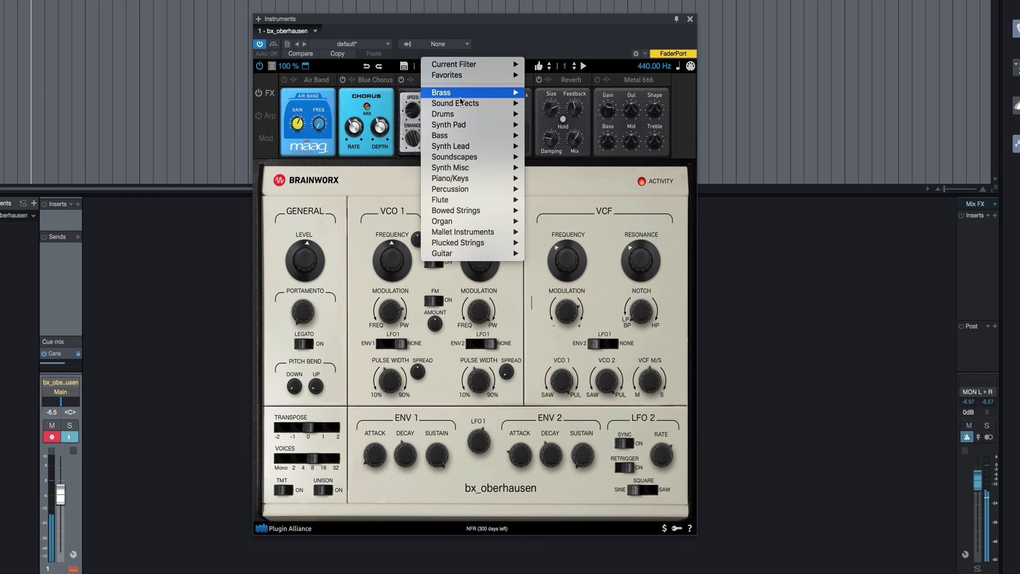
mouse_move(461, 106)
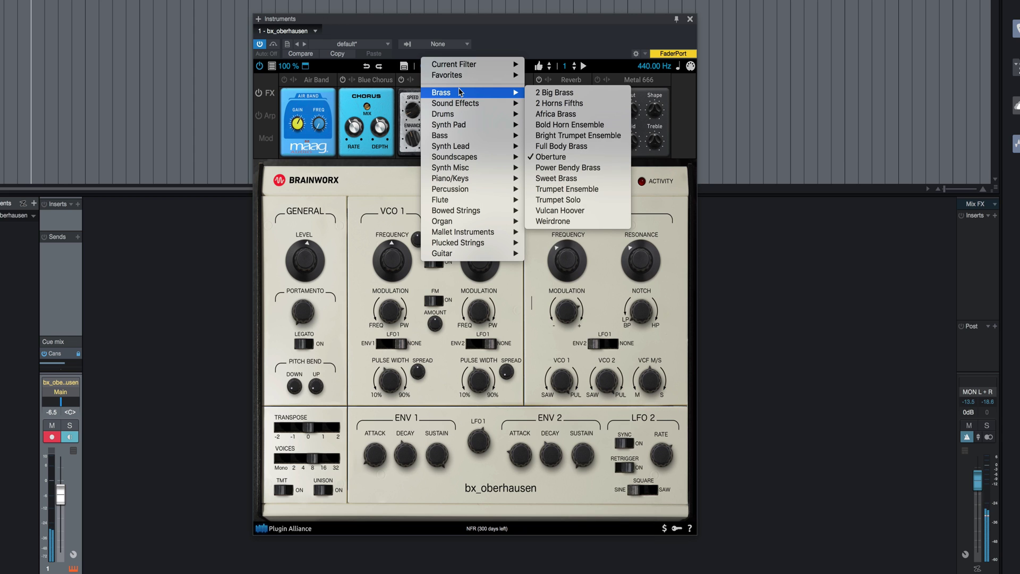
left_click(568, 168)
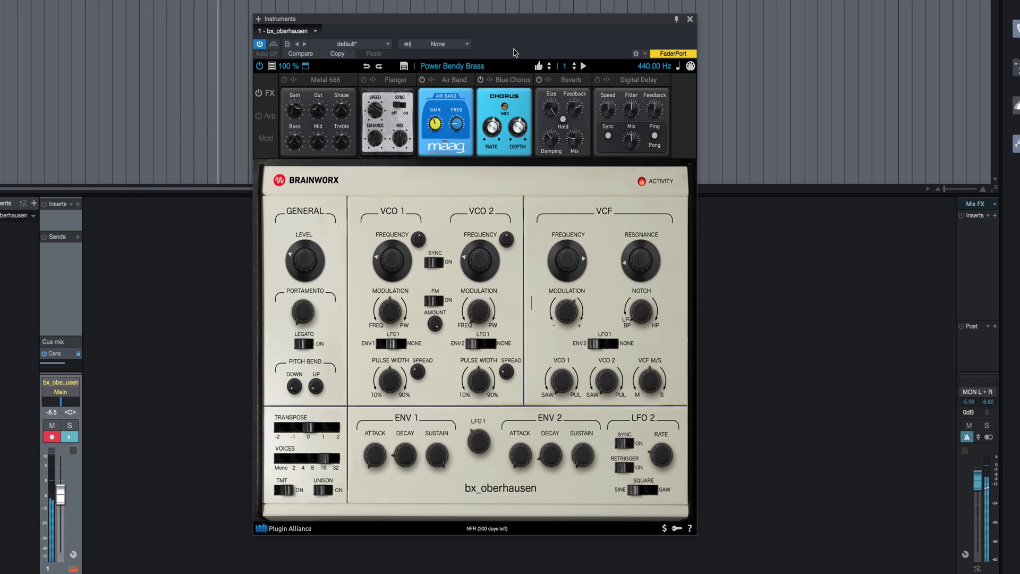
left_click(549, 70)
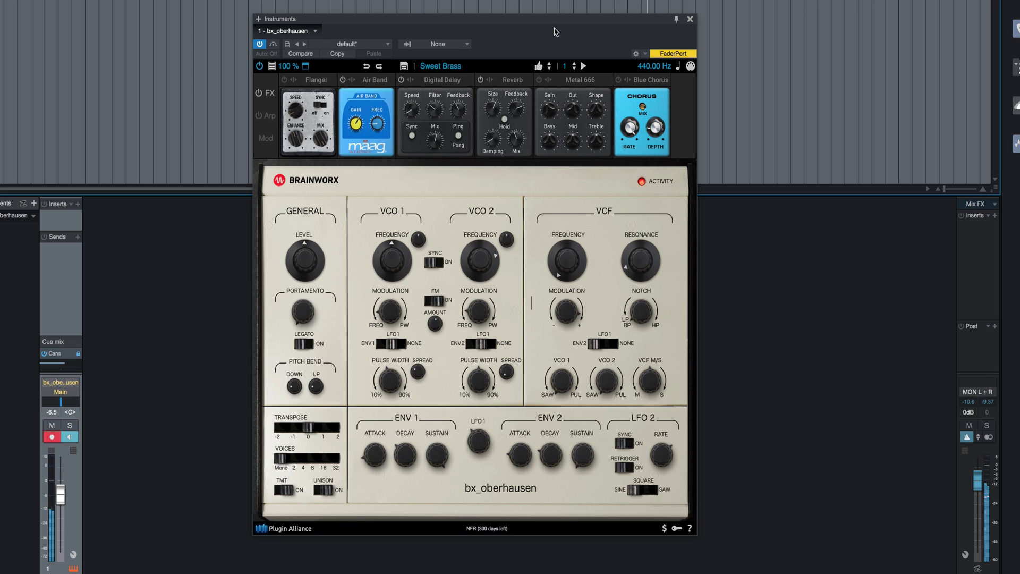
Load the Vulcan Hoover preset from the Brass category
left_click(449, 68)
mouse_move(450, 94)
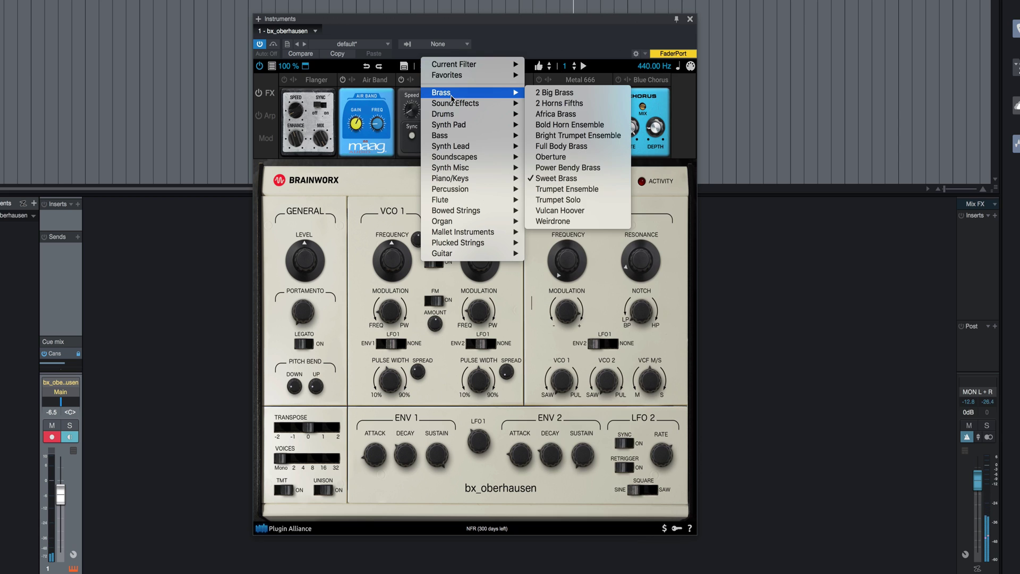
left_click(583, 213)
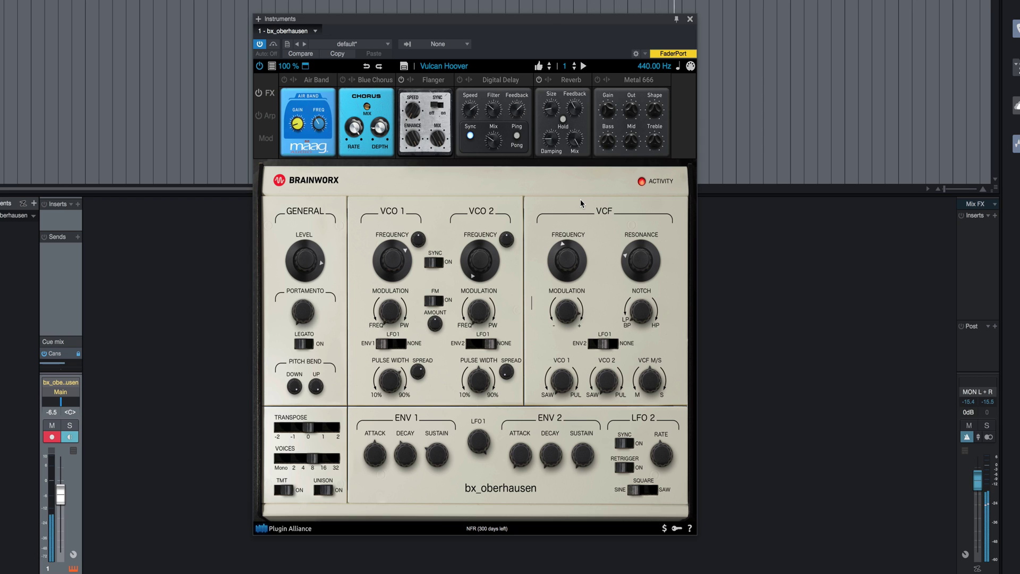
Load the Alien Landing Pod preset from the Sound Effects category and advance to Attack Chopper
left_click(461, 67)
mouse_move(462, 104)
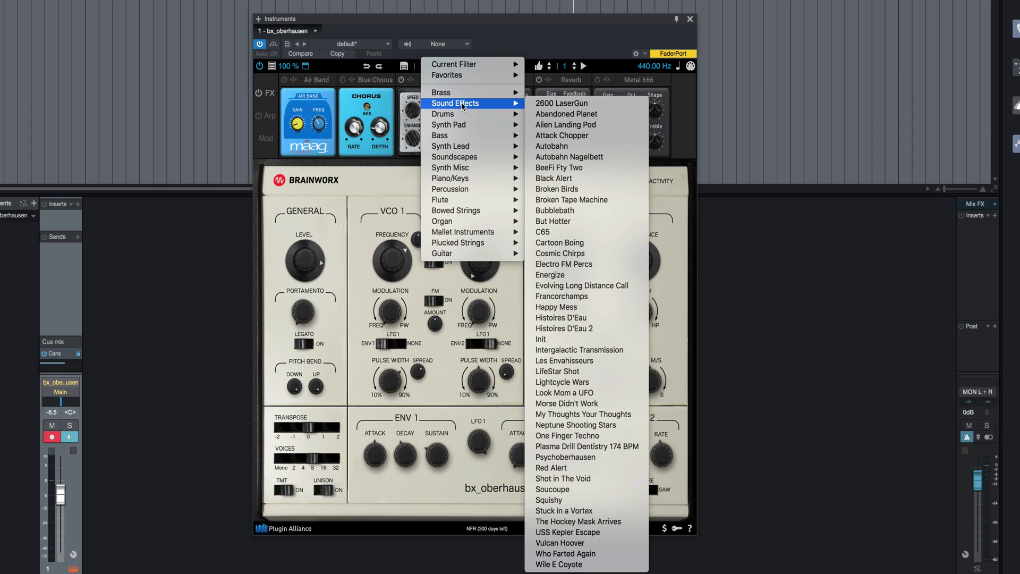
left_click(572, 126)
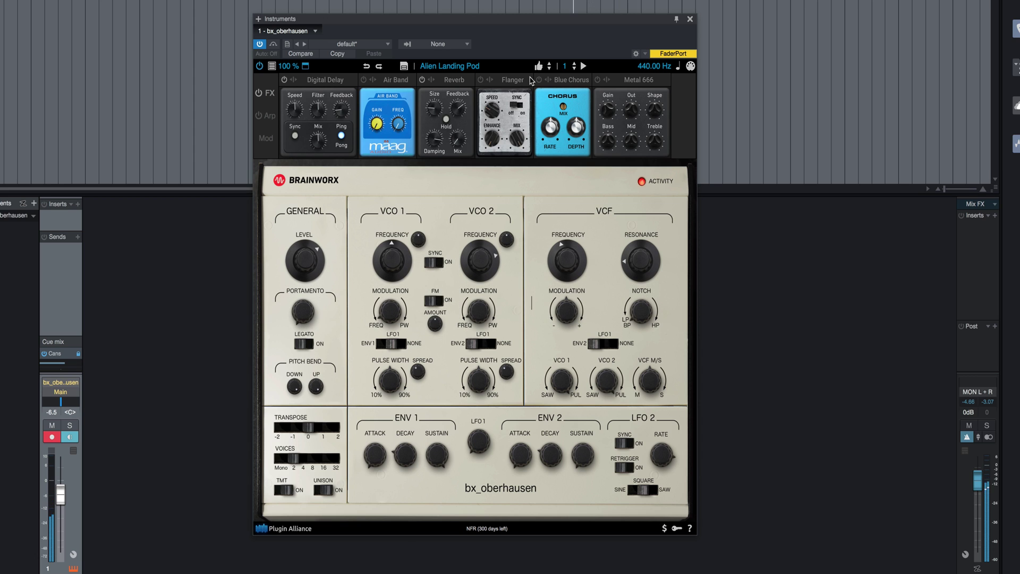
left_click(551, 70)
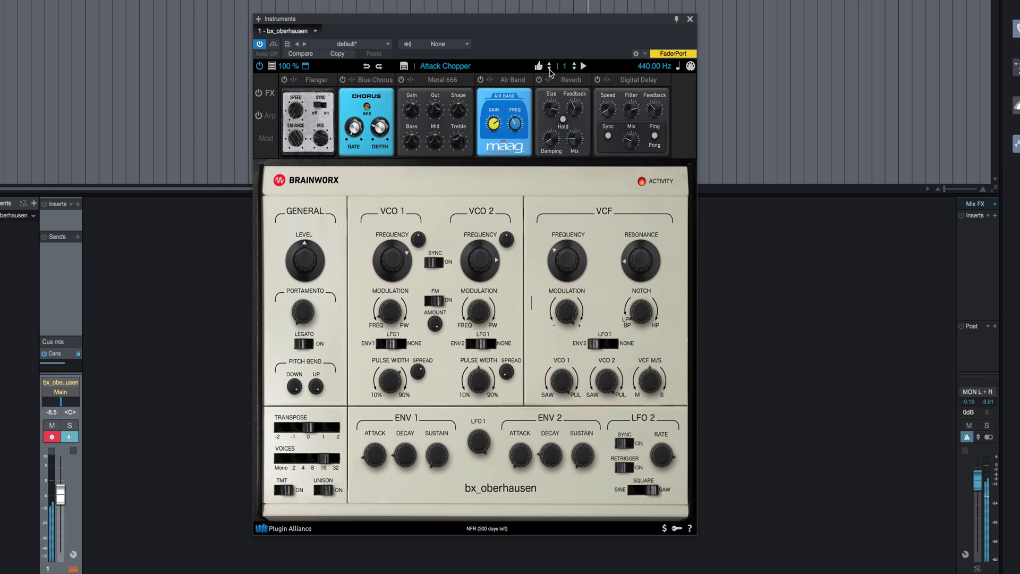
Load the Les Envahisseurs preset from the Sound Effects category
left_click(494, 71)
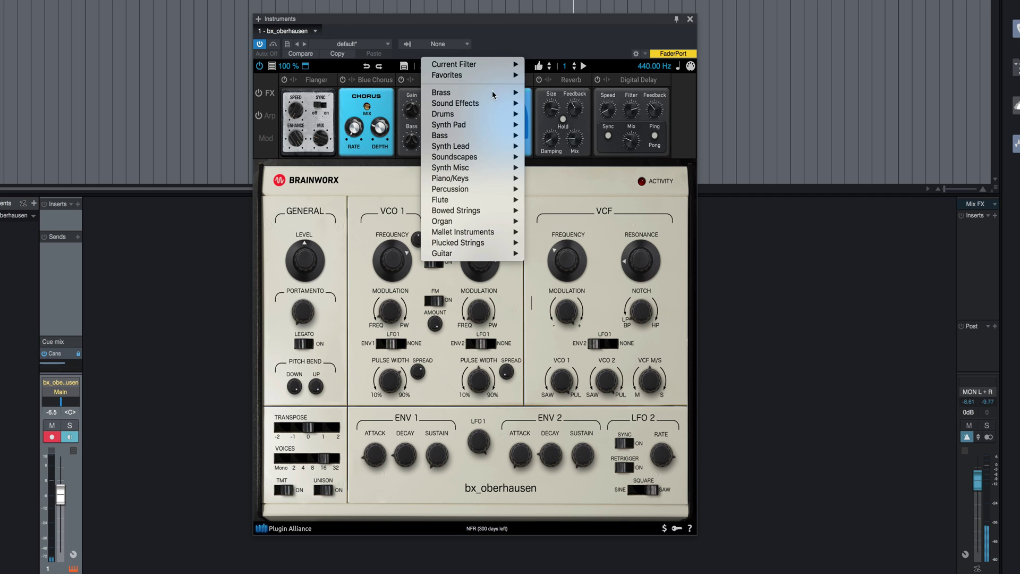
mouse_move(481, 104)
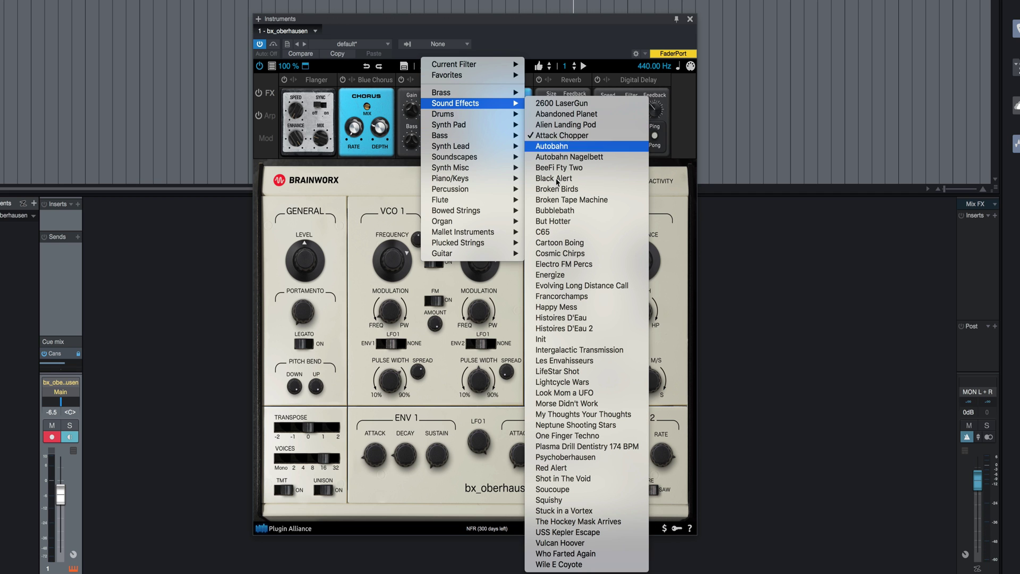
left_click(579, 361)
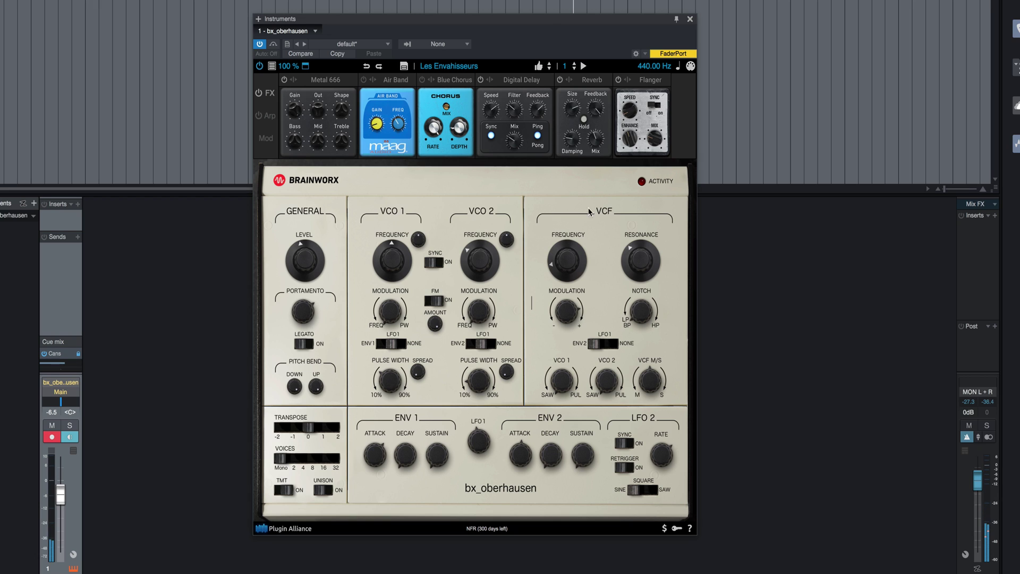
Load the Analog Hat 1 preset from the Drums category and step forward through the drum presets to Analog Kick 2
left_click(480, 67)
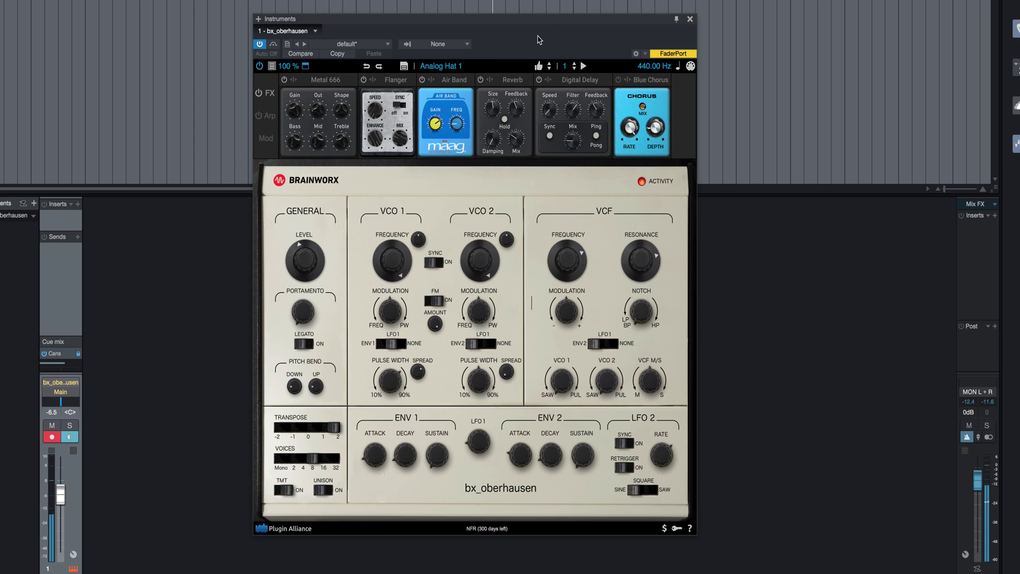
left_click(549, 69)
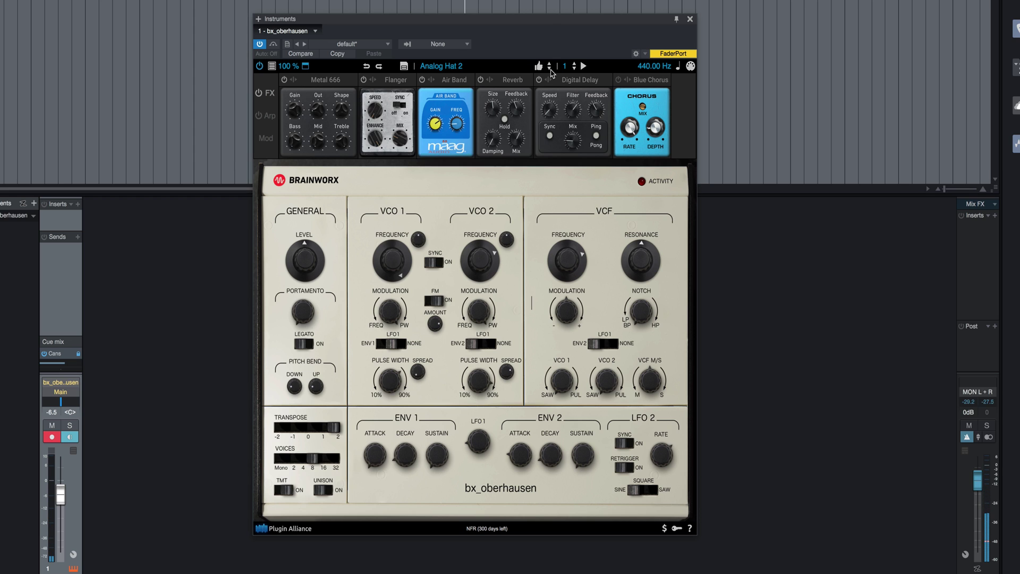
left_click(550, 68)
left_click(550, 69)
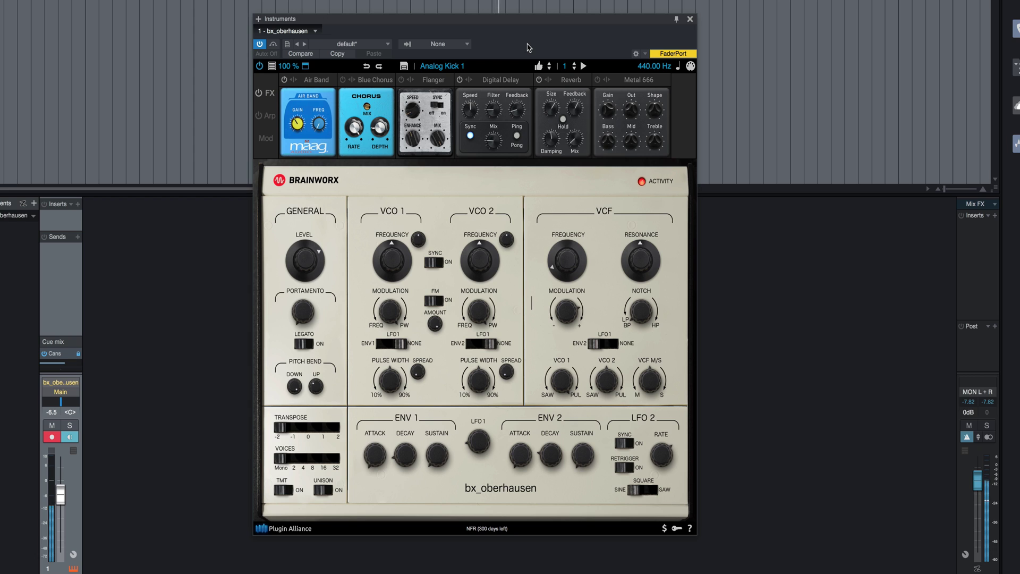
left_click(550, 69)
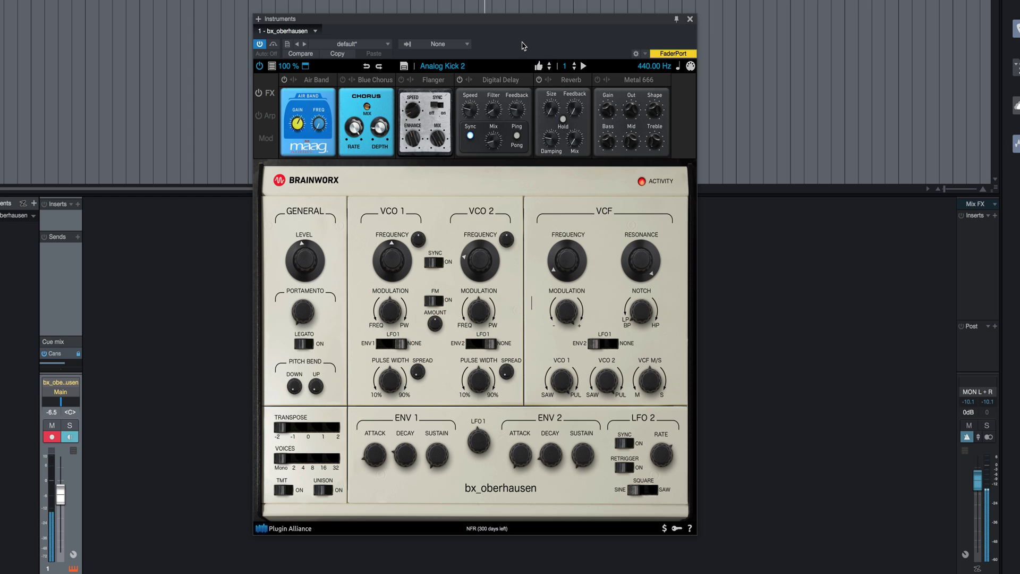
Load the Dance Snare 2 preset from the Drums category
left_click(456, 67)
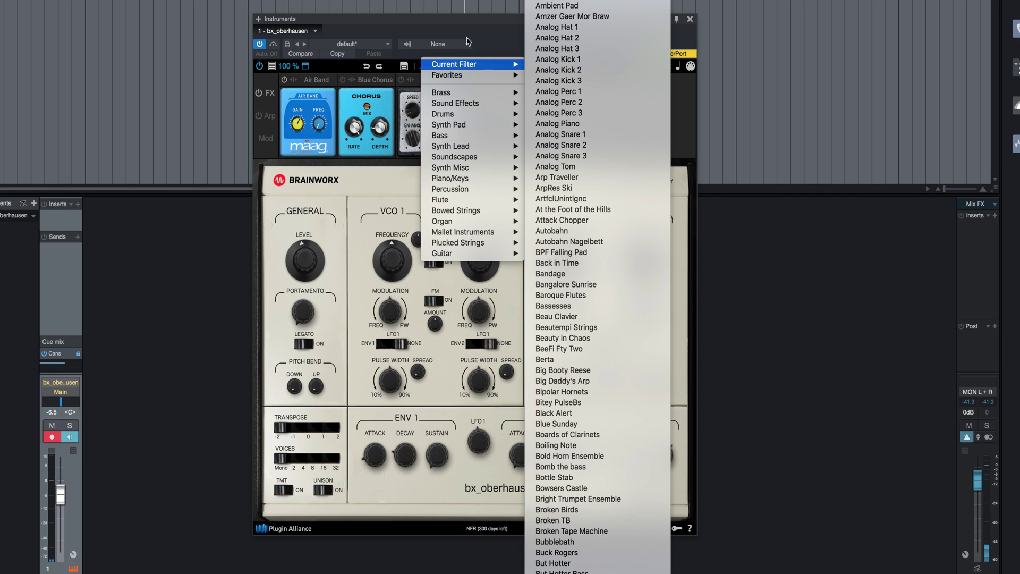
mouse_move(469, 117)
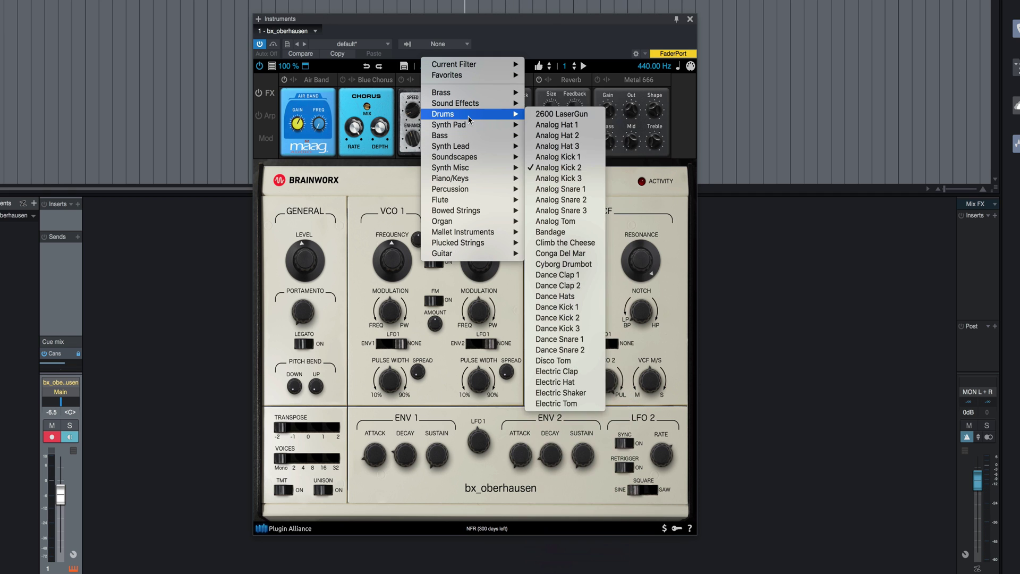
left_click(561, 349)
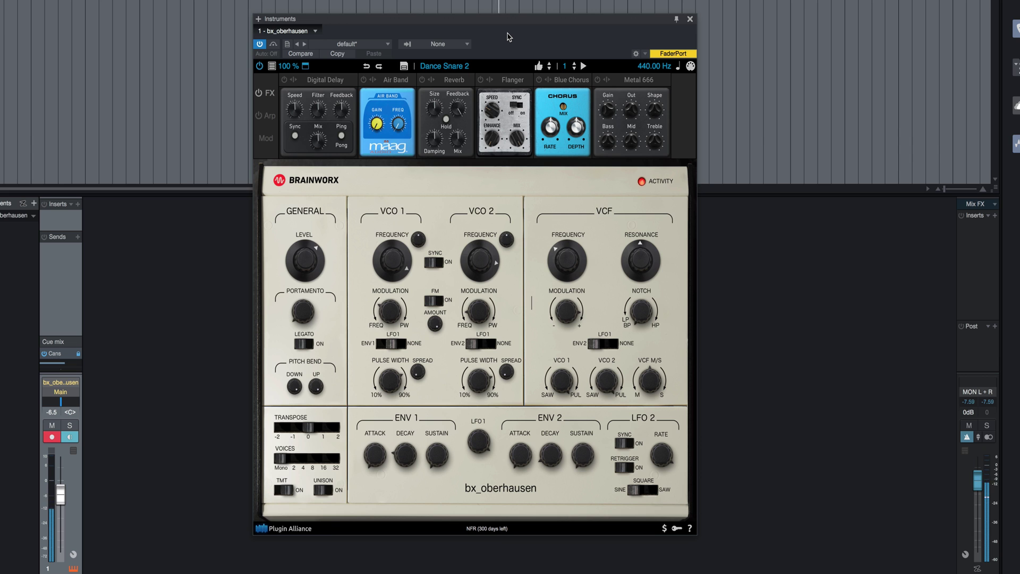
Load the 7up preset from the Synth Pad category, advance through Africa Brass to Ambient Pad, and start playback
left_click(491, 66)
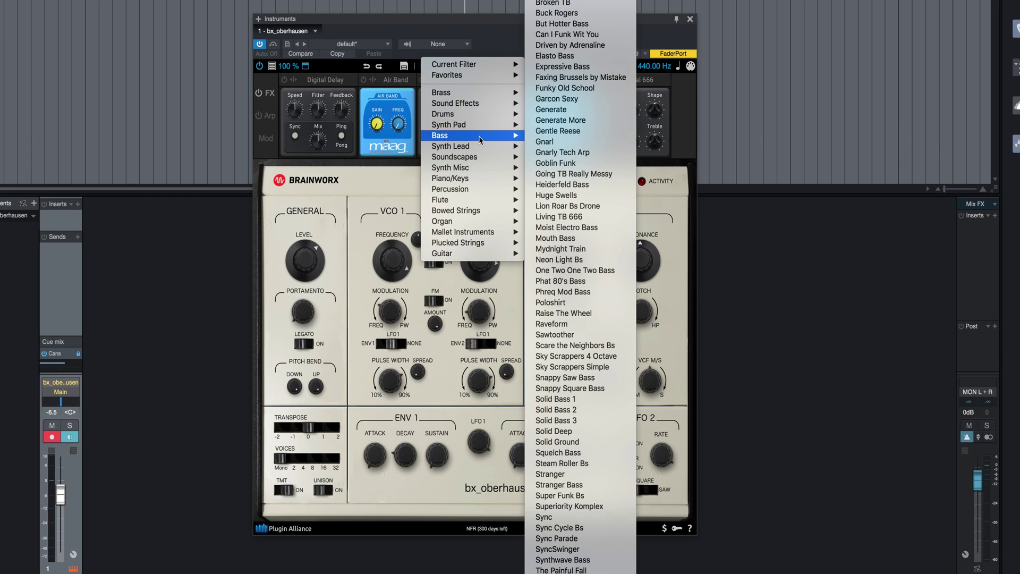
mouse_move(485, 128)
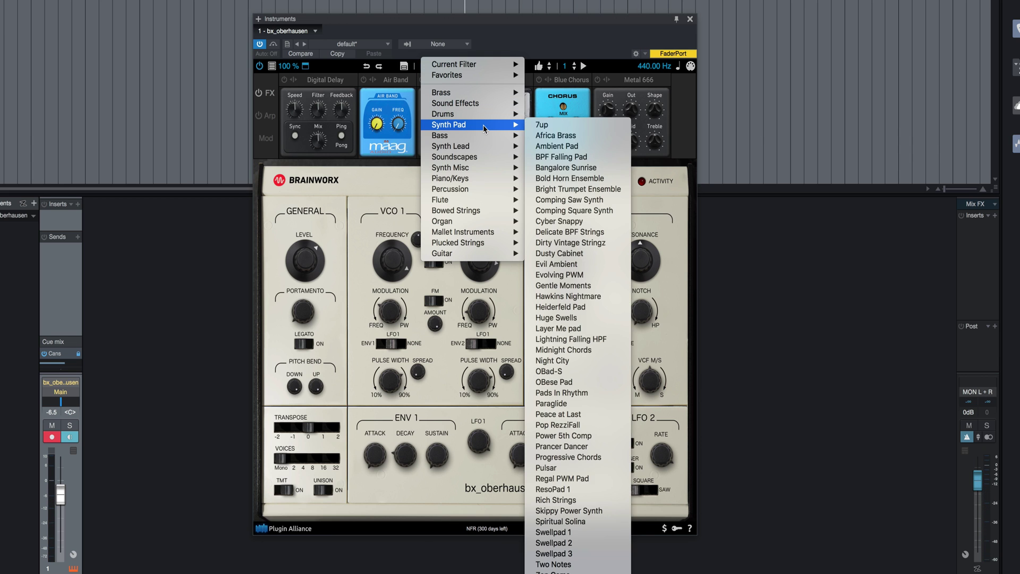
left_click(540, 126)
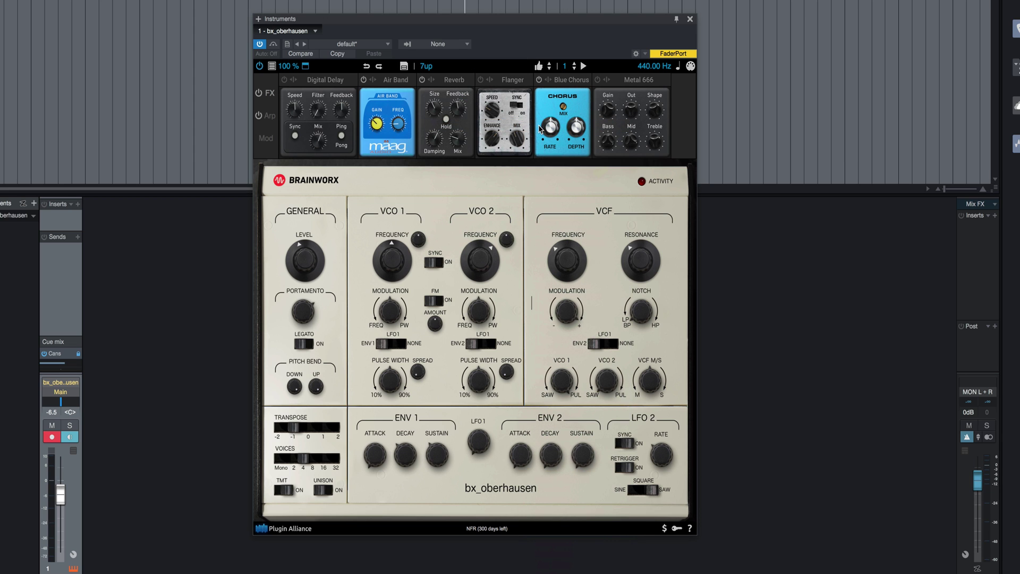
left_click(549, 69)
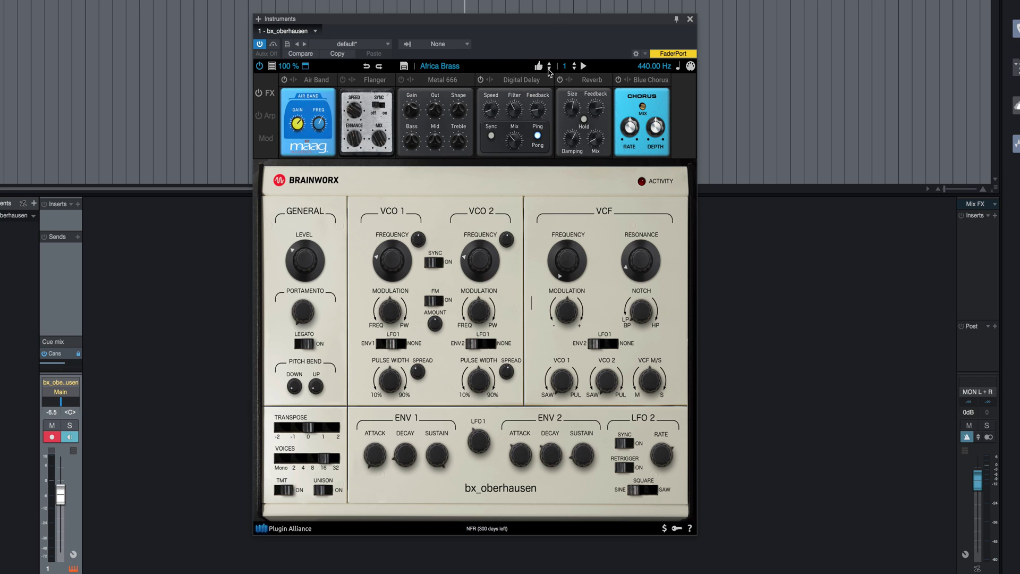
left_click(549, 69)
key("space")
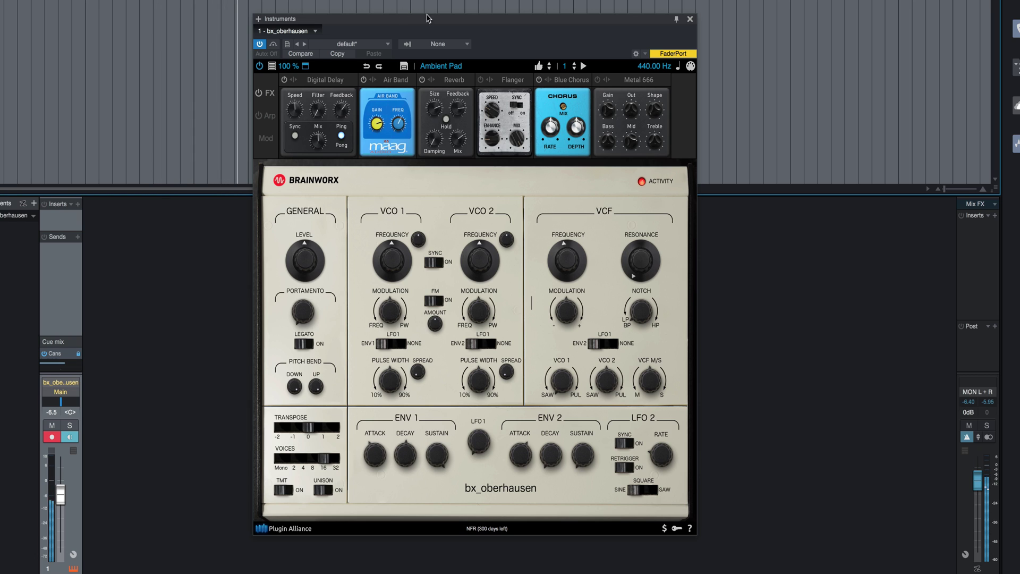
Step through the BPF Falling Pad, Bangalore Sunrise and Bold Horn Ensemble presets during playback
left_click(549, 69)
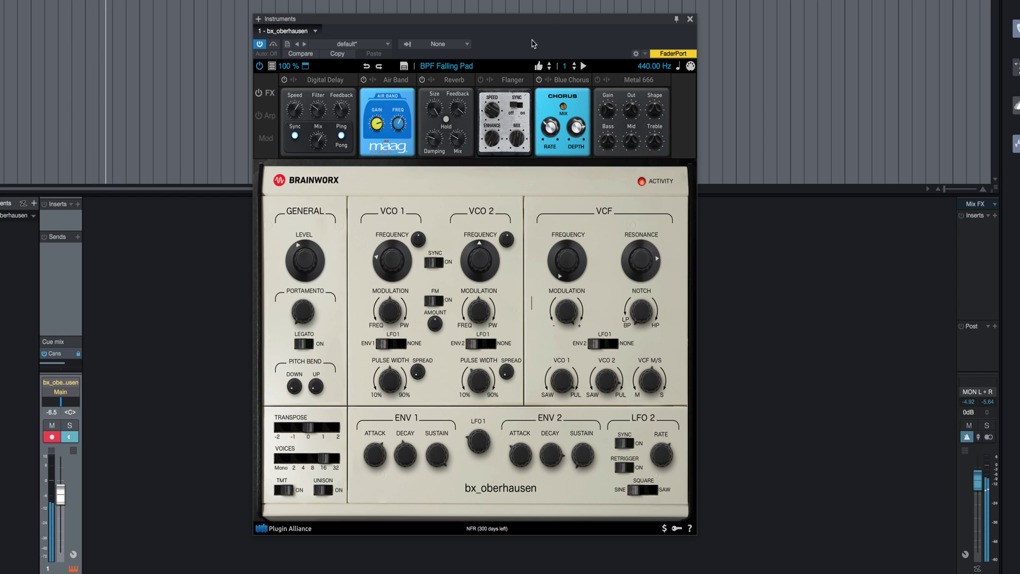
left_click(549, 69)
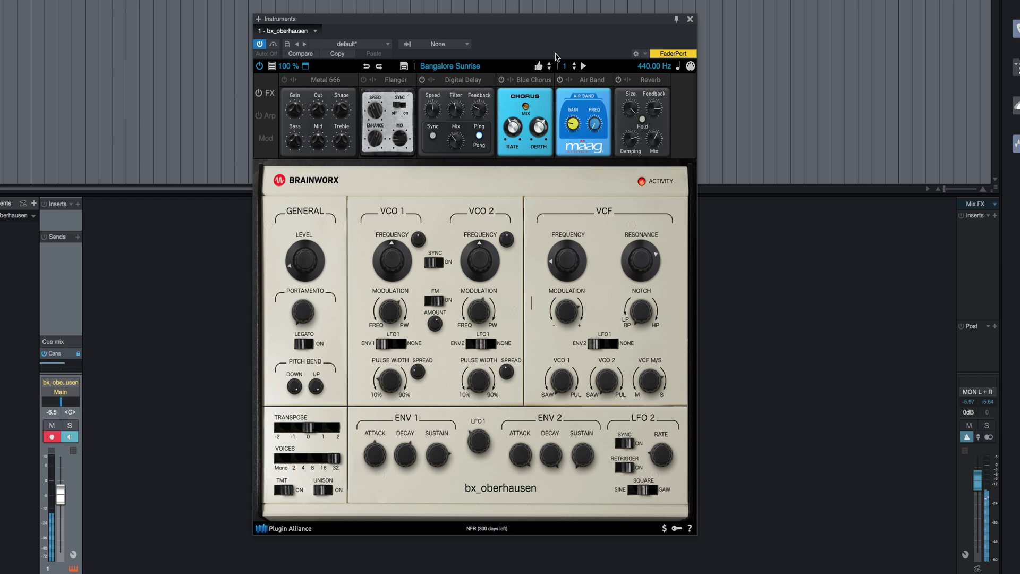
left_click(549, 68)
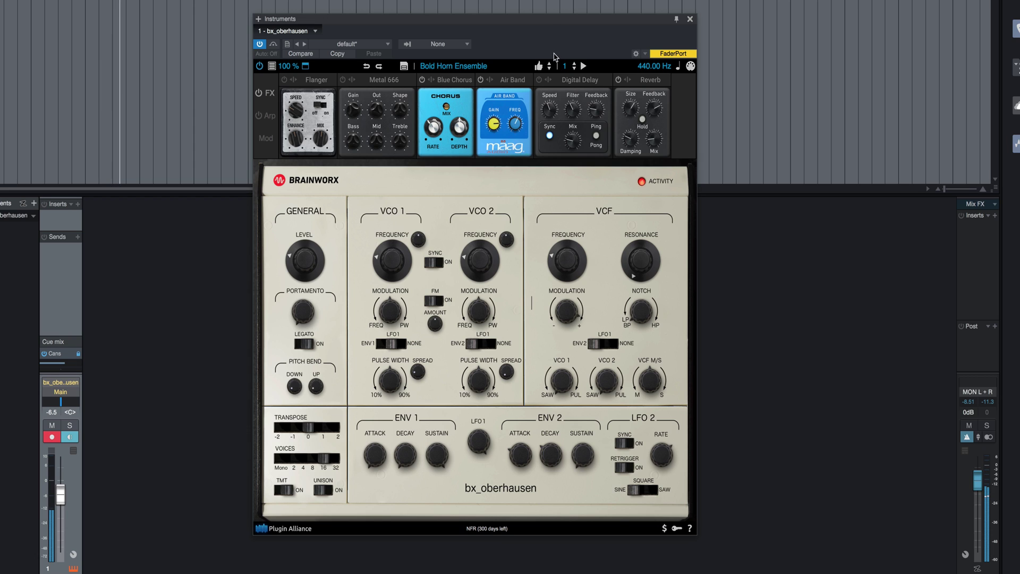
Restart playback and advance to the Comping Saw Synth and Comping Square Synth presets
left_click(549, 69)
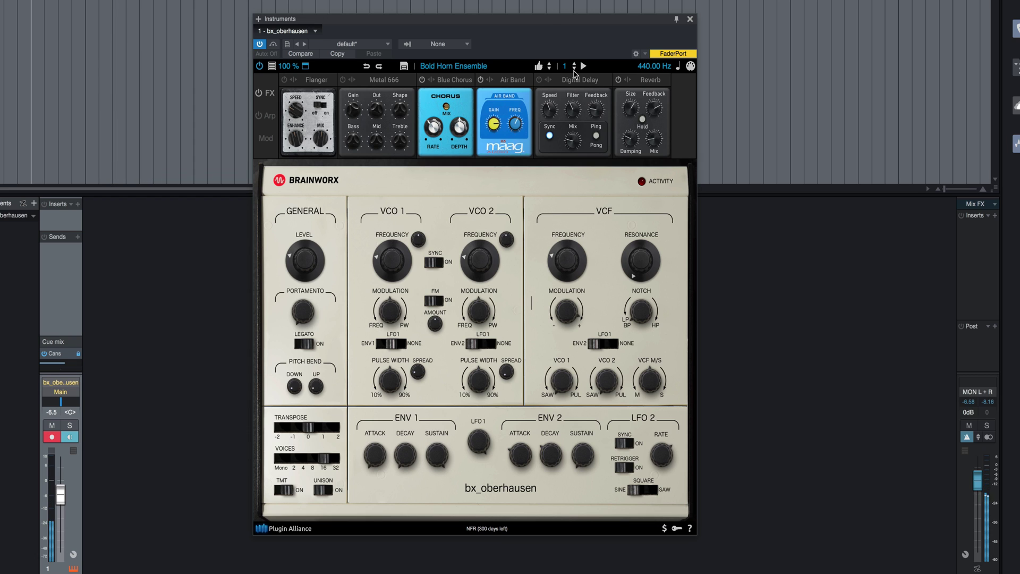
key("space")
left_click(549, 69)
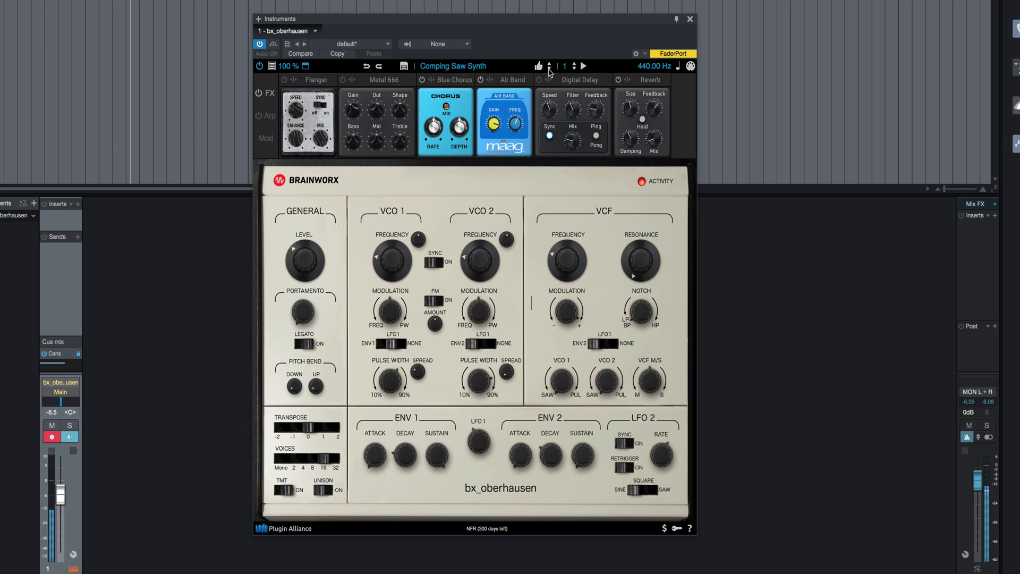
left_click(549, 69)
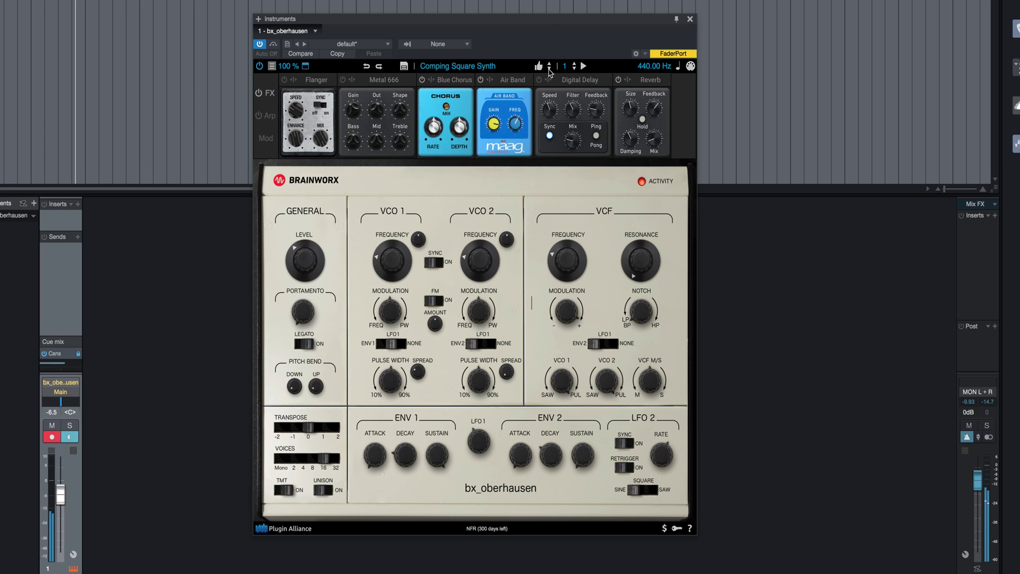
Load the ResoPad 1 preset from the Synth Pad category and advance through Rich Strings to Skippy Power Synth
left_click(504, 66)
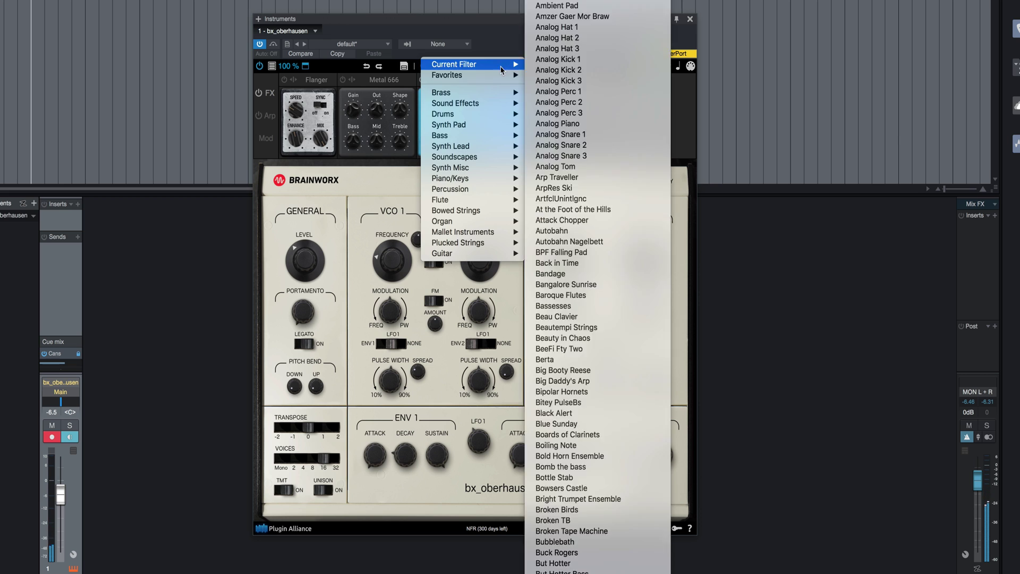
mouse_move(482, 128)
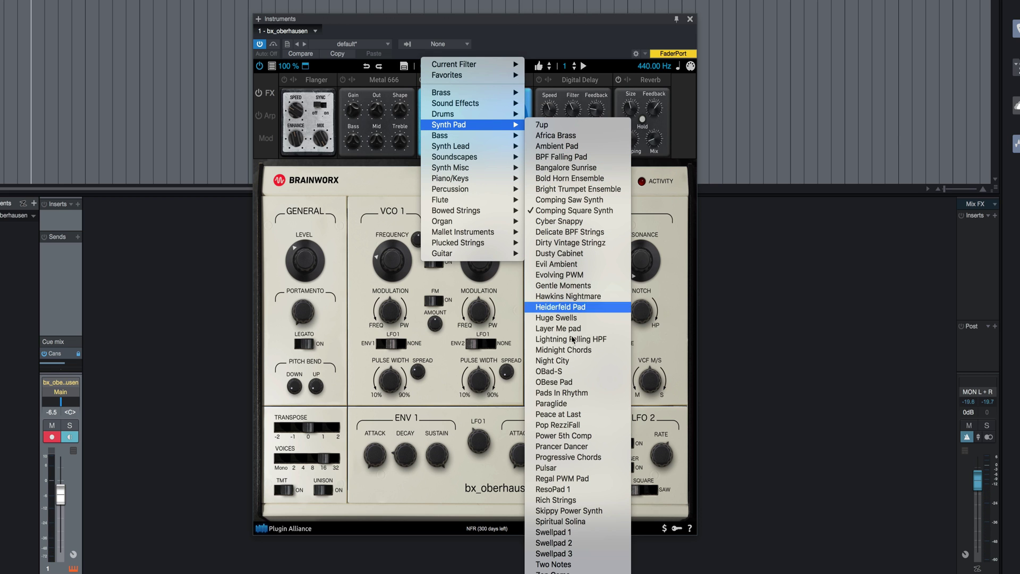
left_click(550, 489)
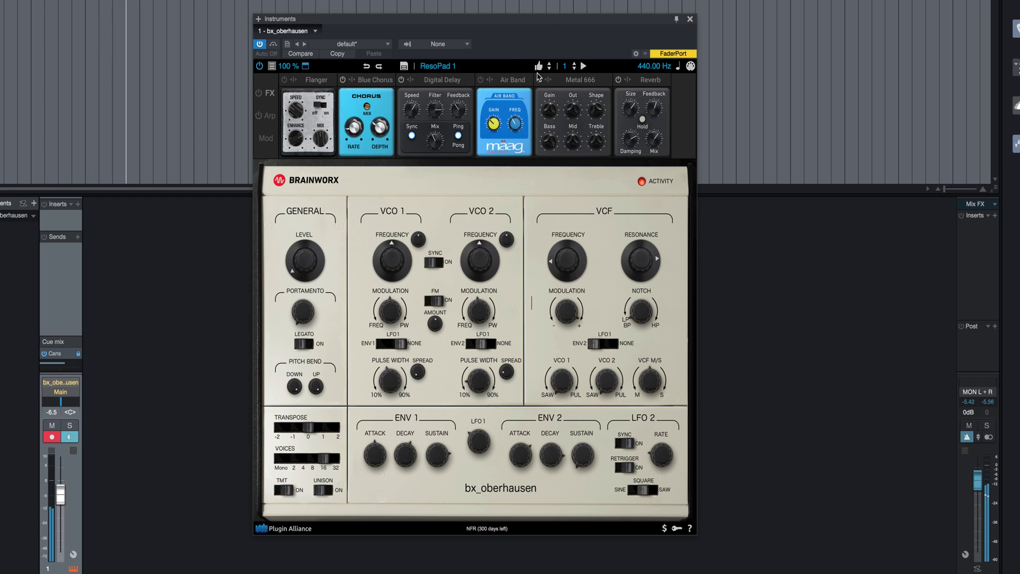
left_click(550, 68)
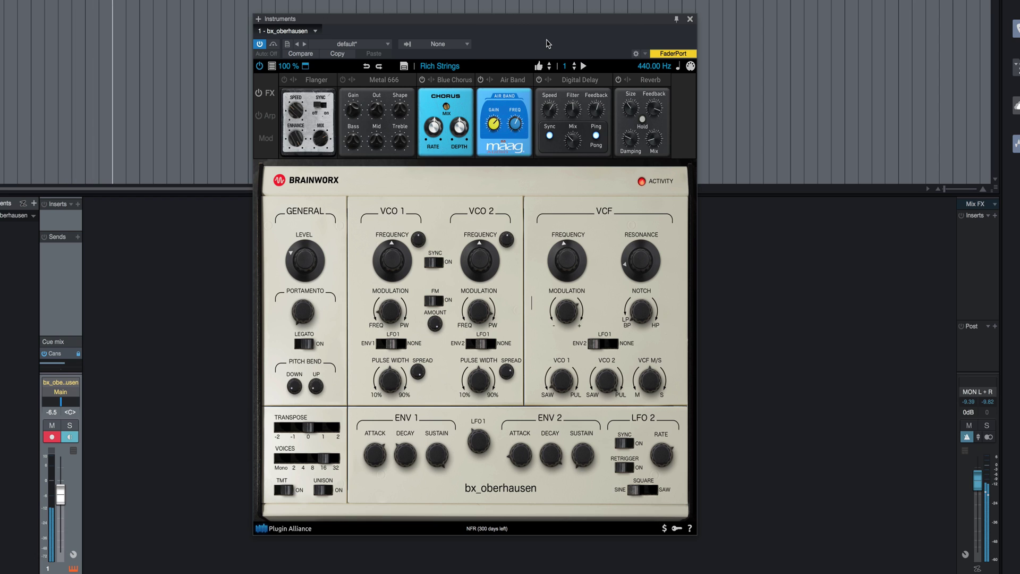
left_click(549, 69)
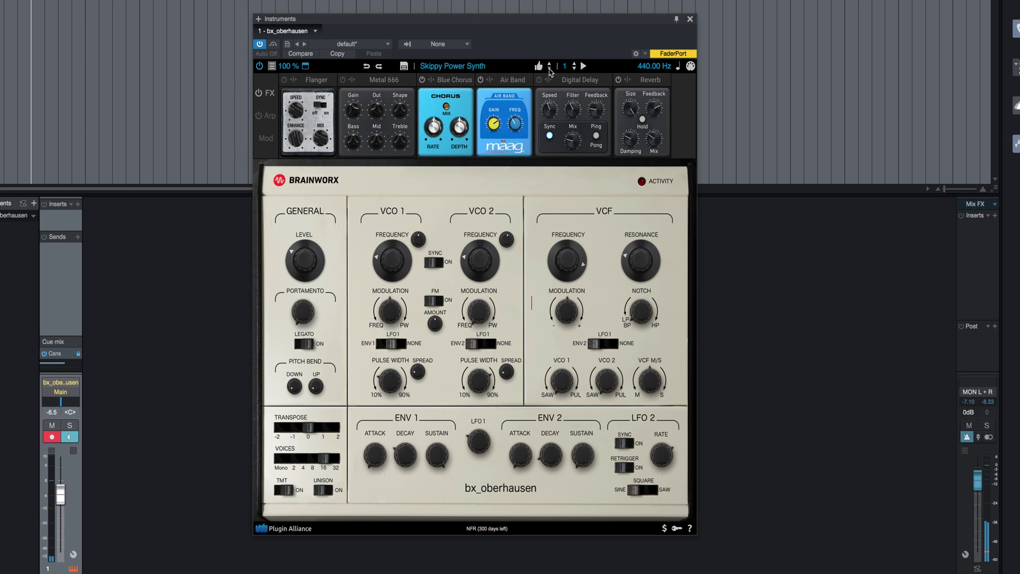
Step forward through the Spiritual Solina and Swellpad 1 to Swellpad 3 presets, ending on Two Notes
left_click(549, 68)
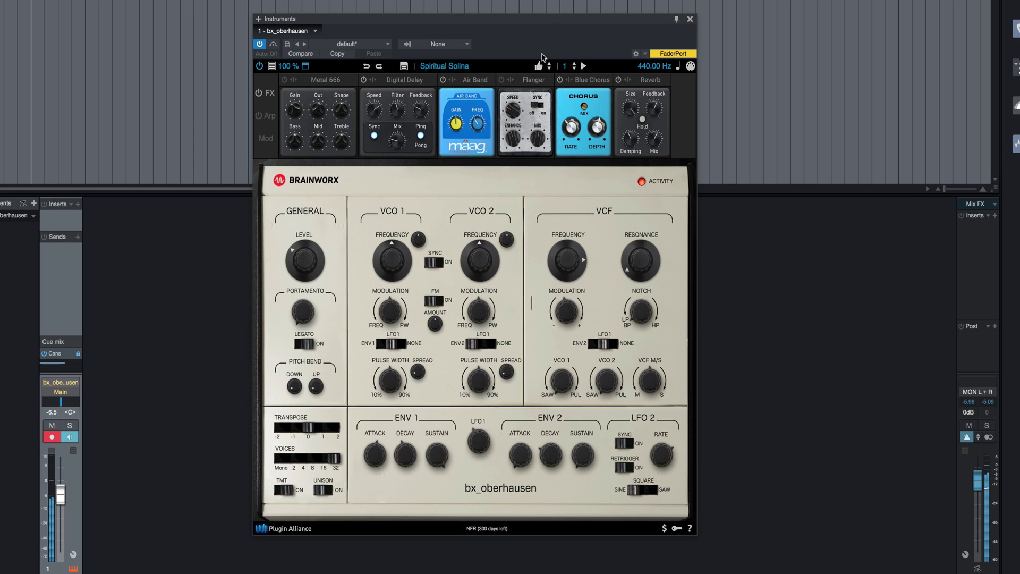
left_click(550, 69)
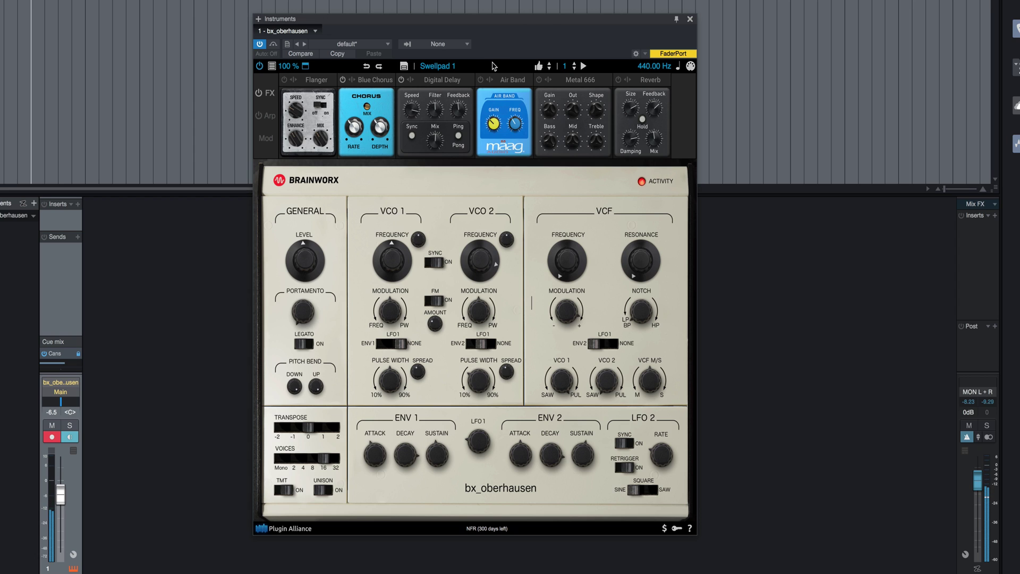
left_click(550, 68)
left_click(549, 69)
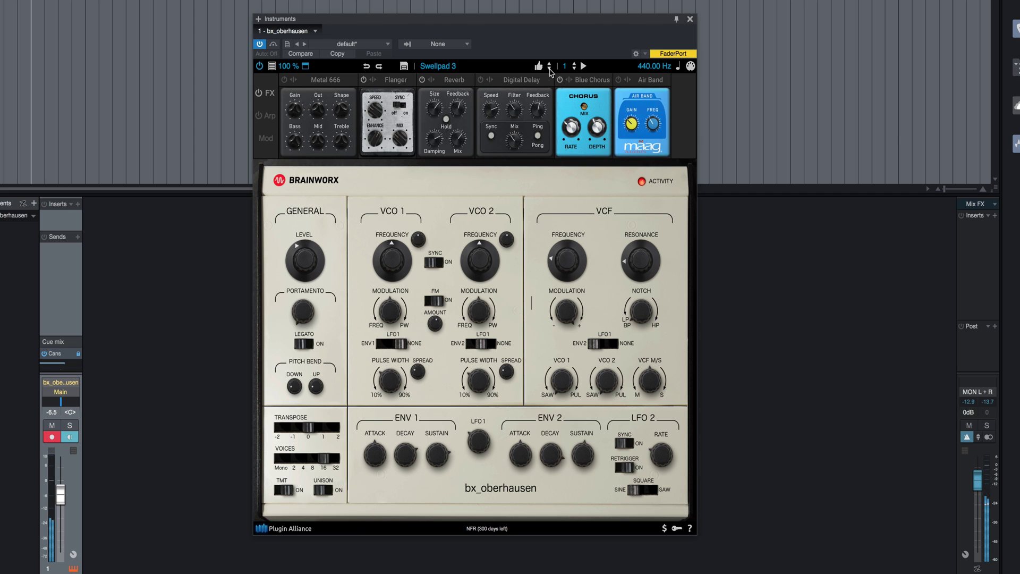
left_click(549, 69)
left_click(549, 63)
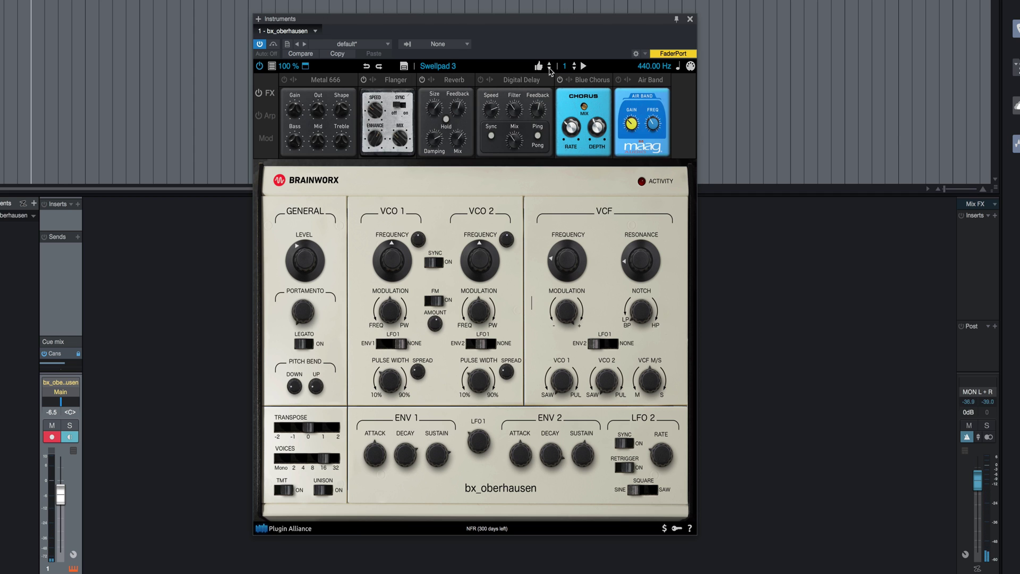
left_click(550, 69)
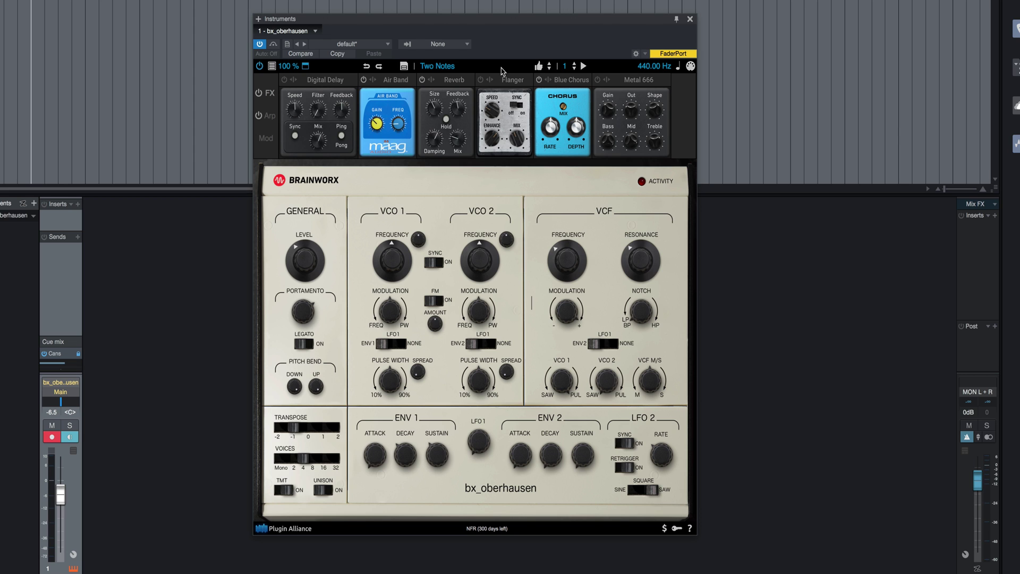
Load the 80ies Bass preset from the Bass category and start playback
left_click(418, 67)
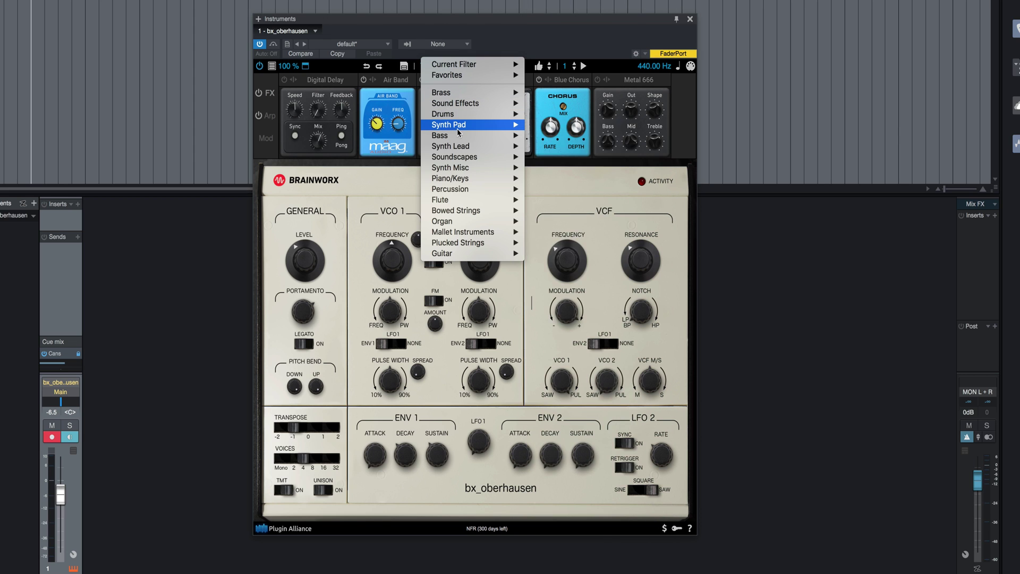
mouse_move(456, 126)
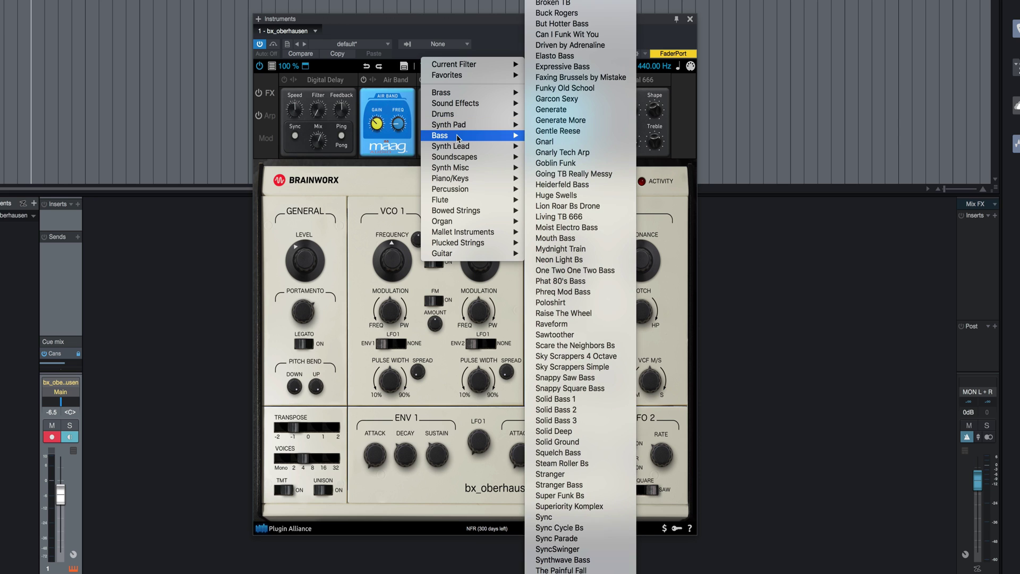
left_click(557, 1)
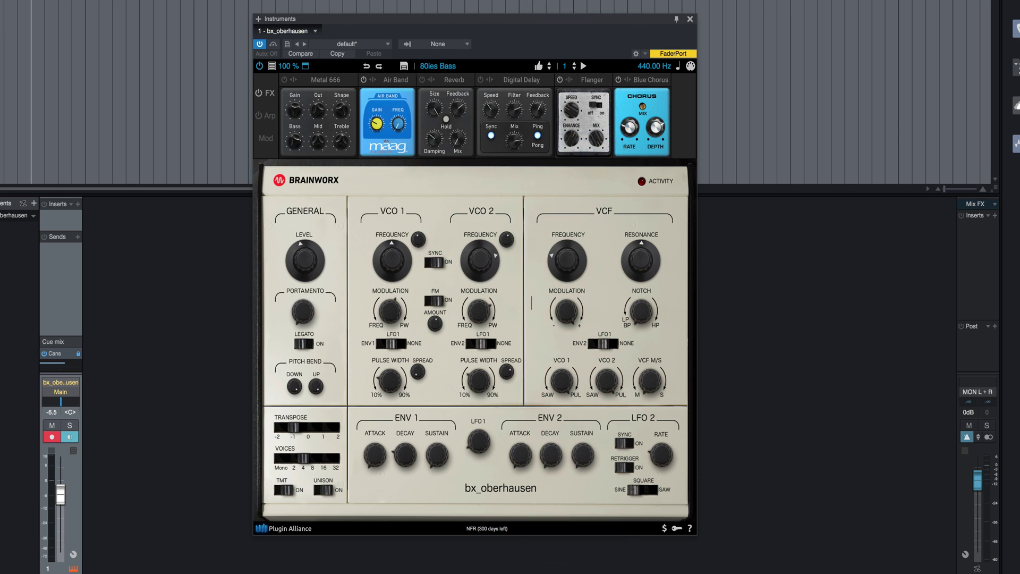
key("space")
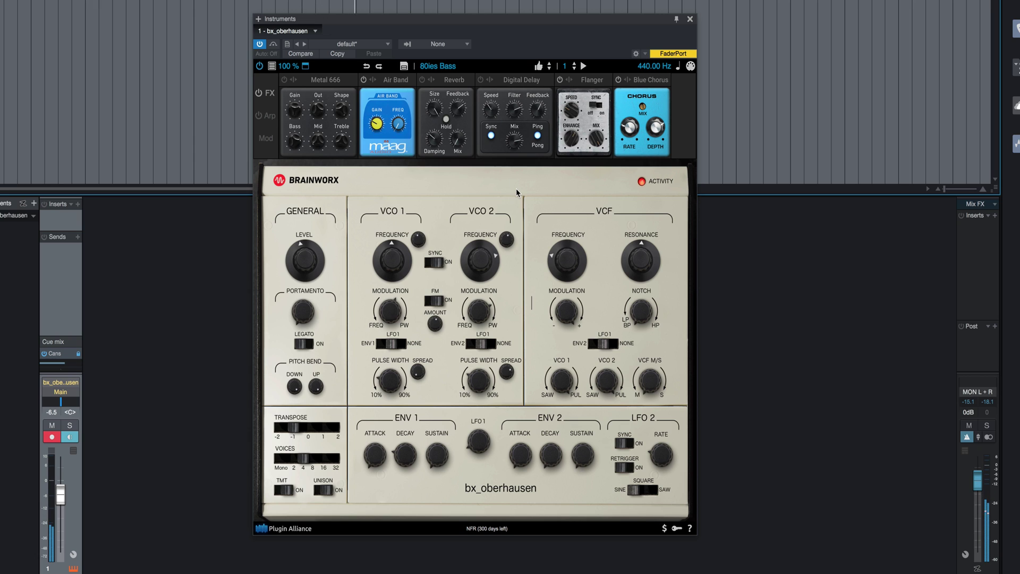
Audition the Acid Arp, Arp Traveller and Bassesses presets in order with playback running, and check the arpeggiator settings of Bassesses
key("space")
left_click(549, 68)
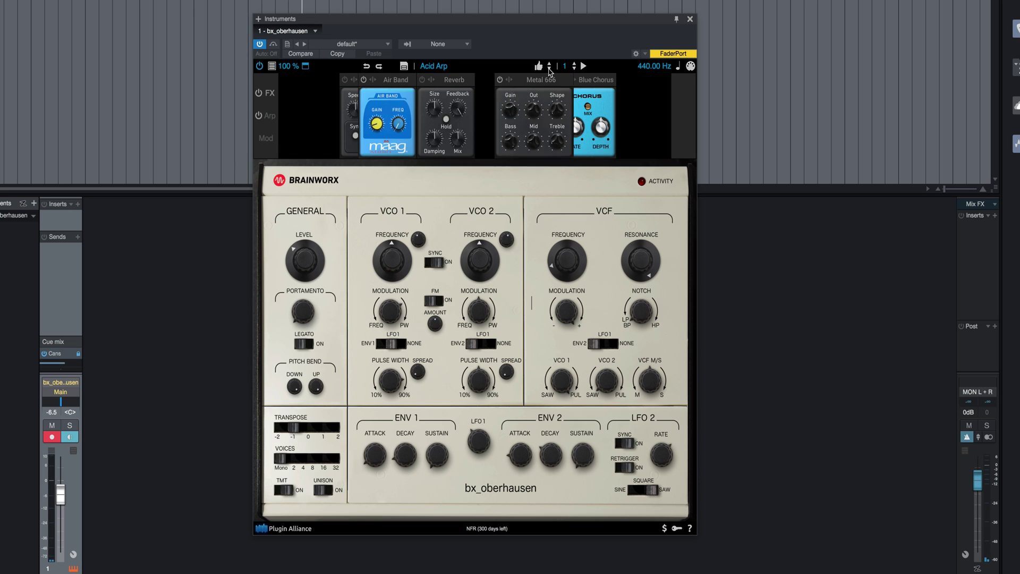
key("space")
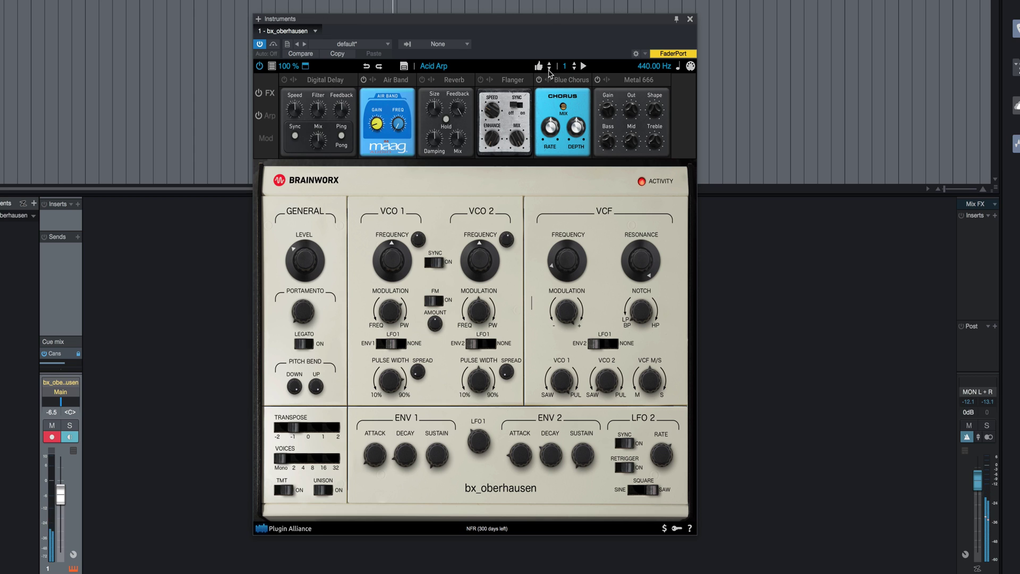
left_click(550, 68)
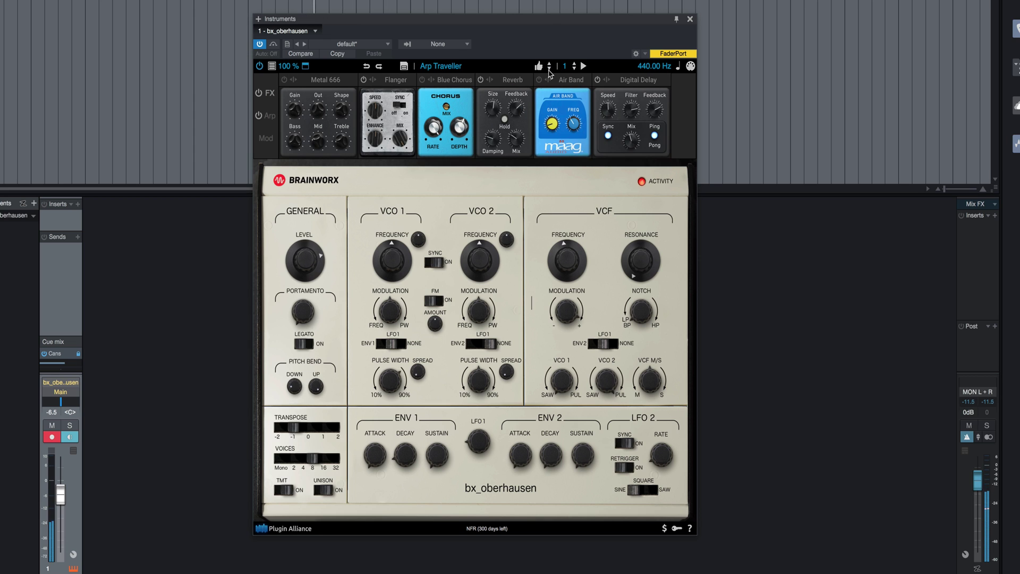
left_click(549, 68)
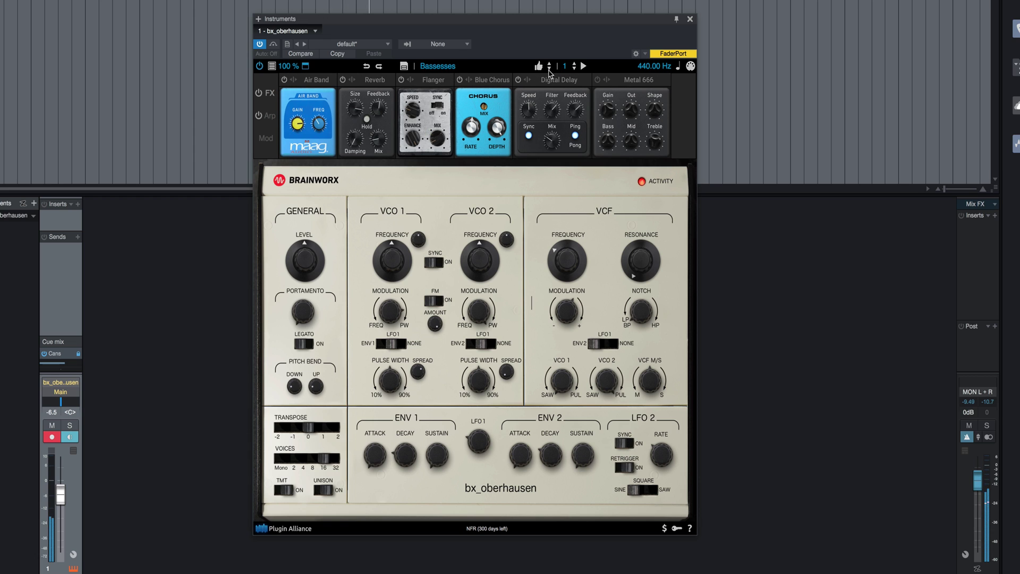
left_click(267, 116)
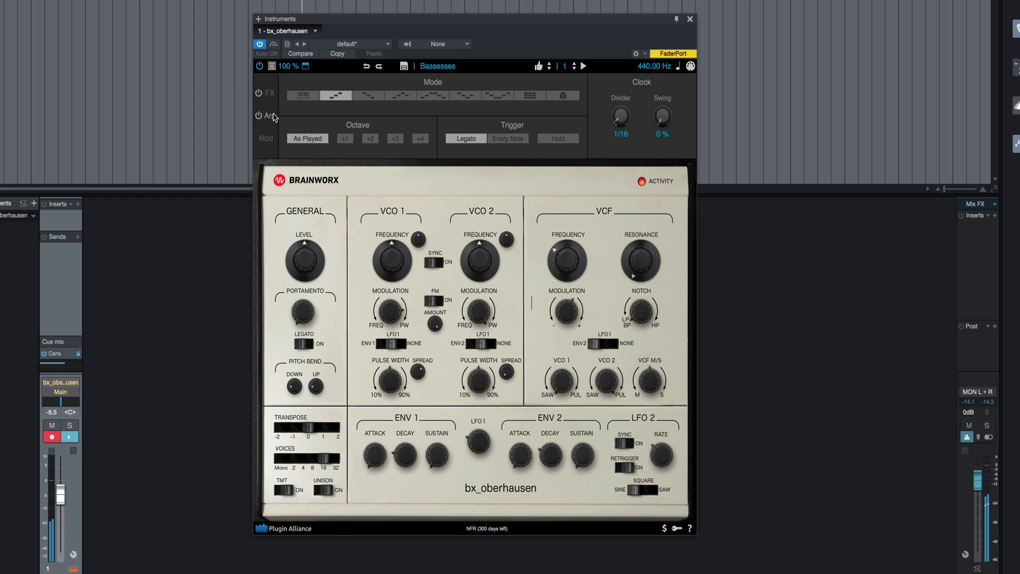
left_click(269, 94)
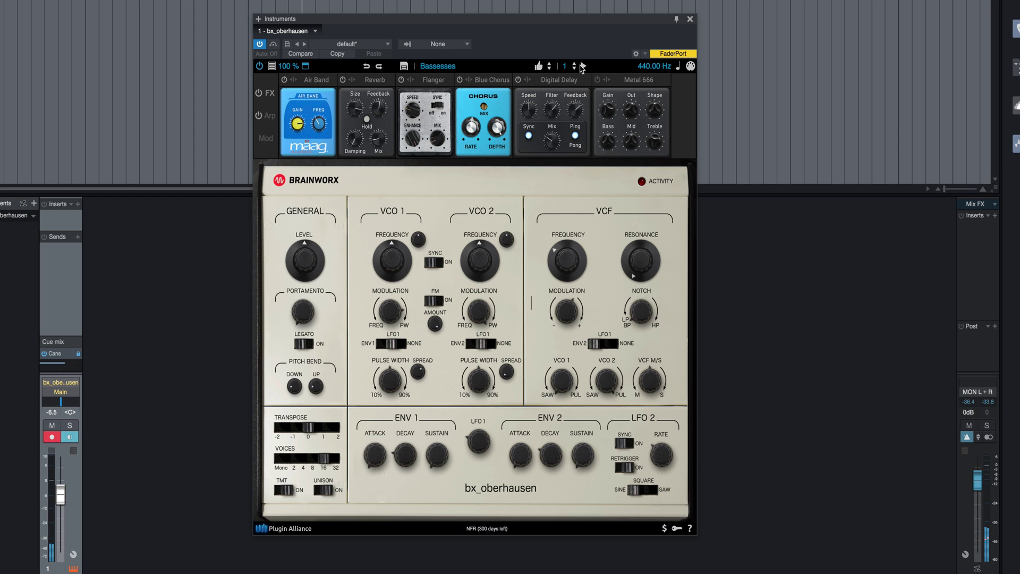
Step forward through the Berta, Big Booty Reese, Bitey PulseBs, Blue Sunday and Bomb the bass presets and beyond
left_click(550, 69)
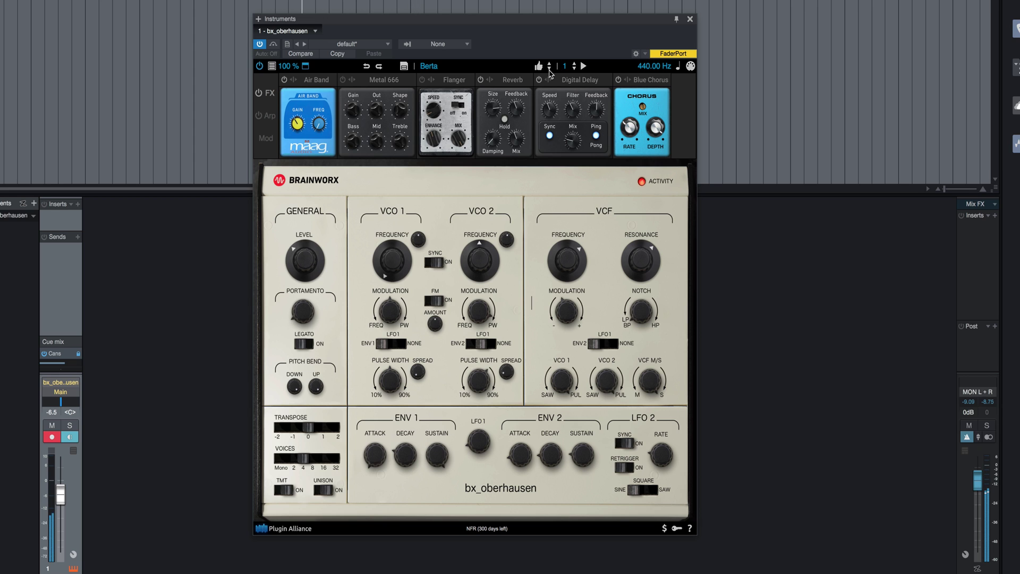
left_click(550, 69)
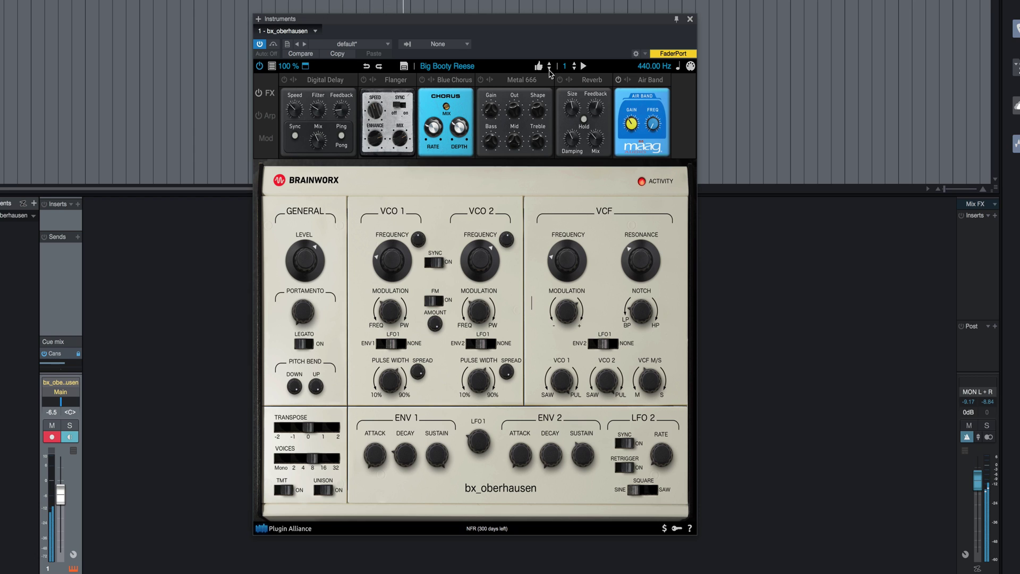
left_click(549, 69)
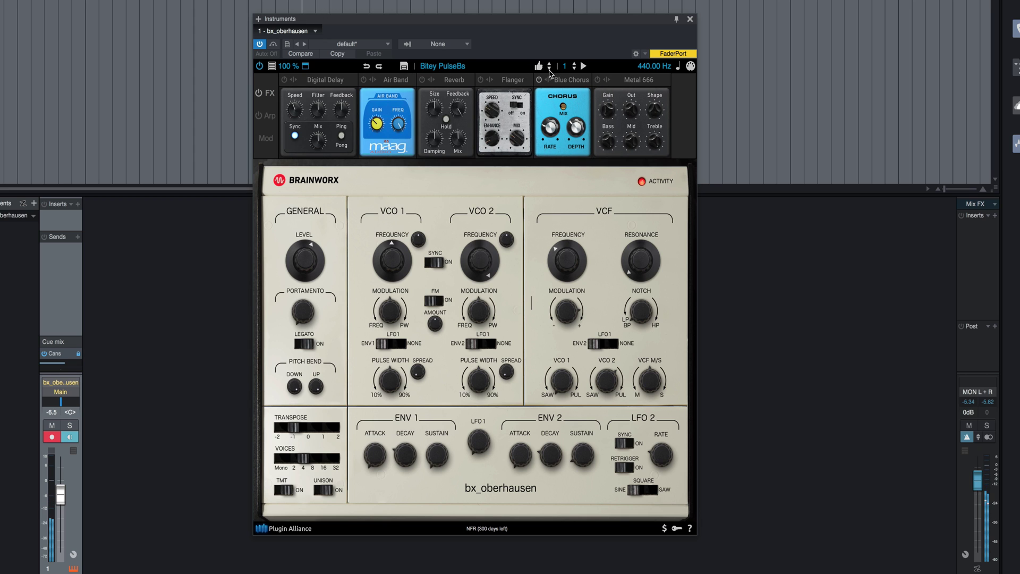
left_click(549, 70)
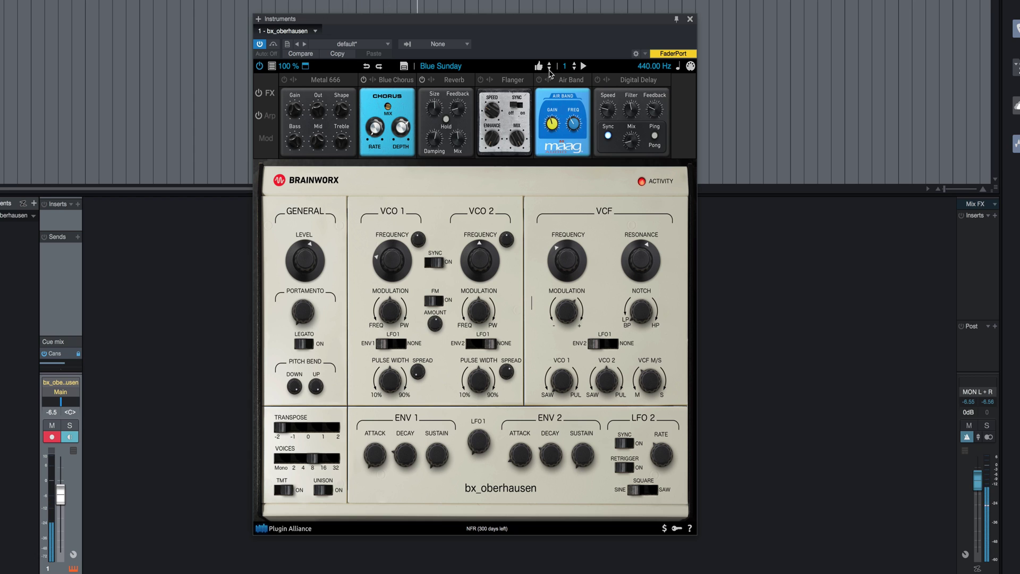
left_click(549, 68)
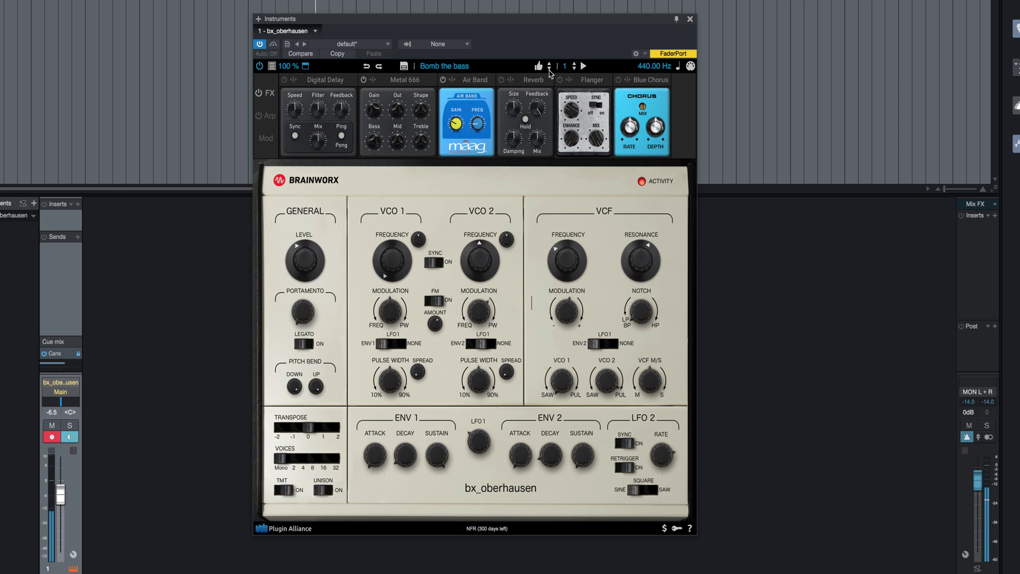
left_click(549, 69)
Load Sky Scrappers Simple from the Bass category, start playback, and advance through Snappy Saw Bass to Snappy Square Bass
left_click(456, 68)
mouse_move(454, 70)
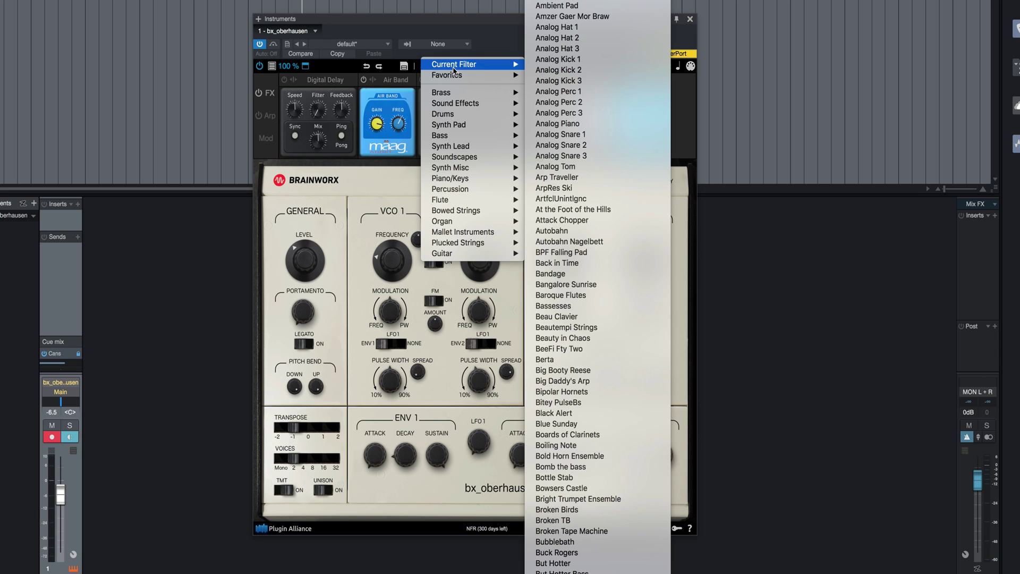
mouse_move(462, 136)
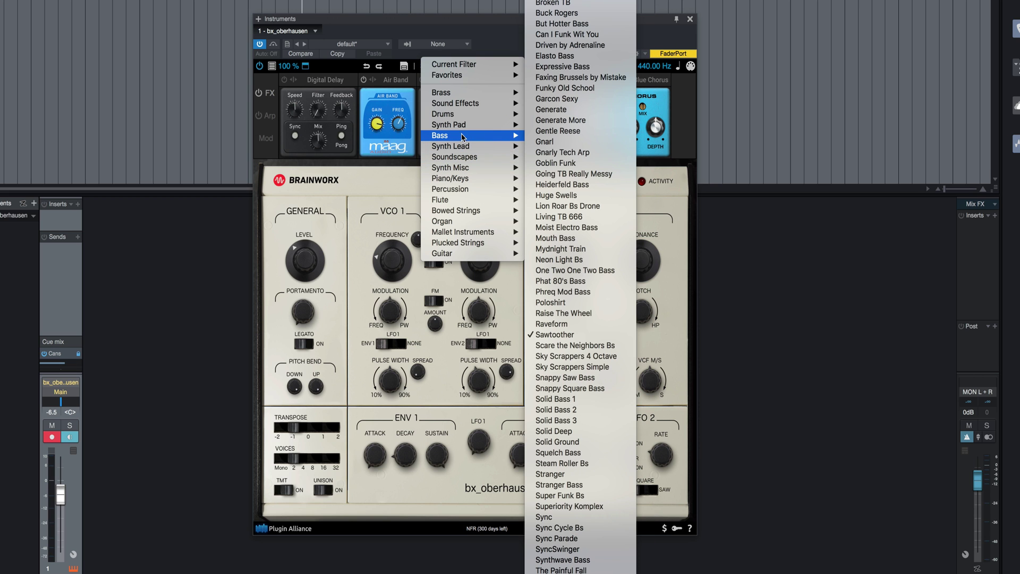
left_click(588, 367)
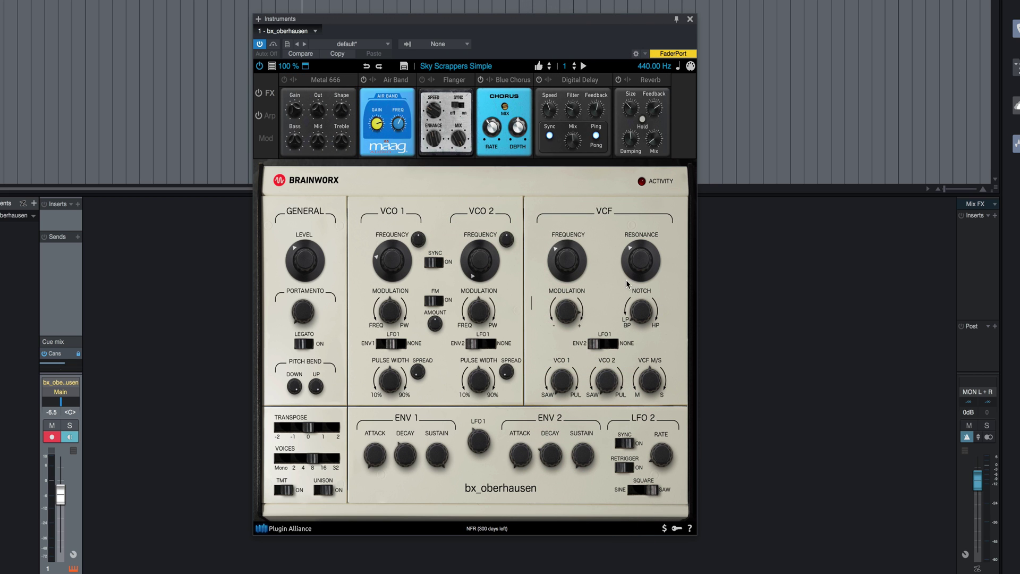
key("space")
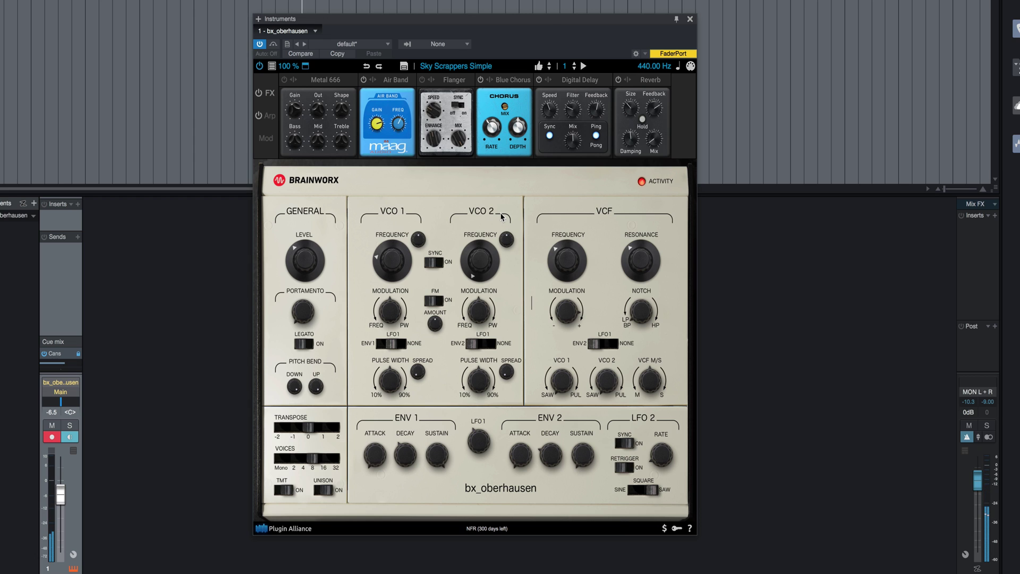
left_click(549, 68)
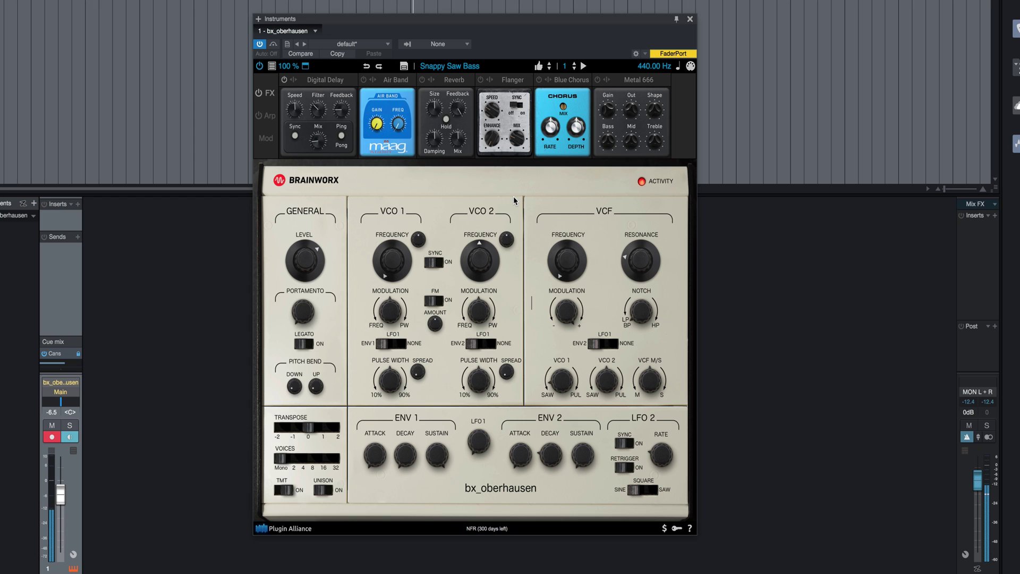
left_click(549, 69)
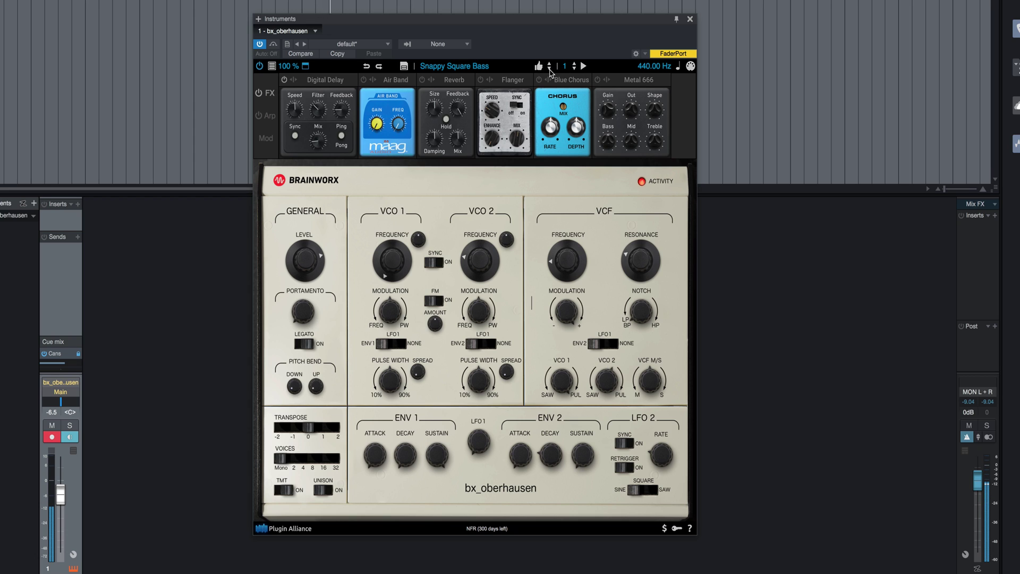
Load the Tonic Bass preset from the Bass category and advance to Uni Bass
left_click(470, 65)
mouse_move(468, 137)
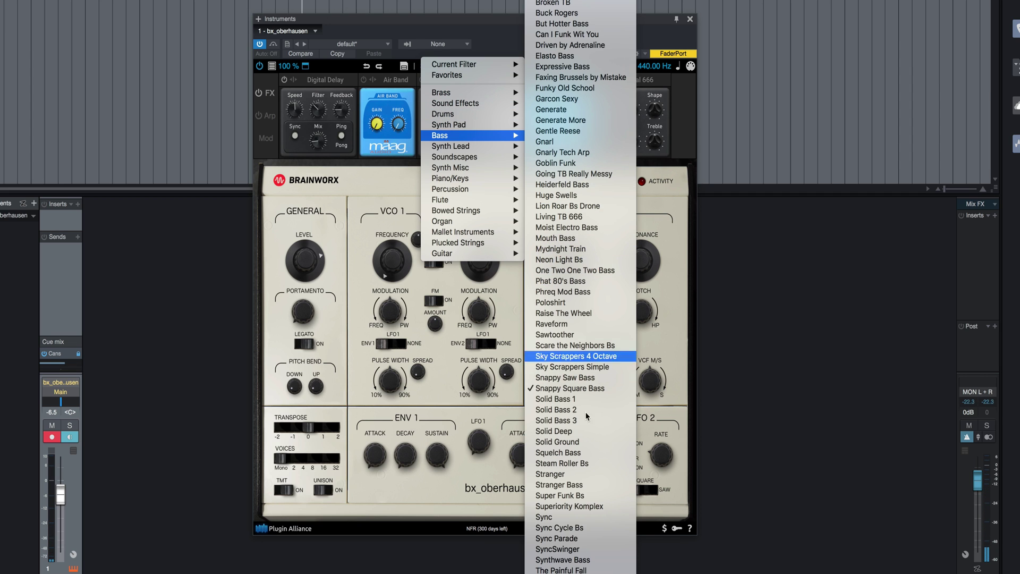
left_click(593, 190)
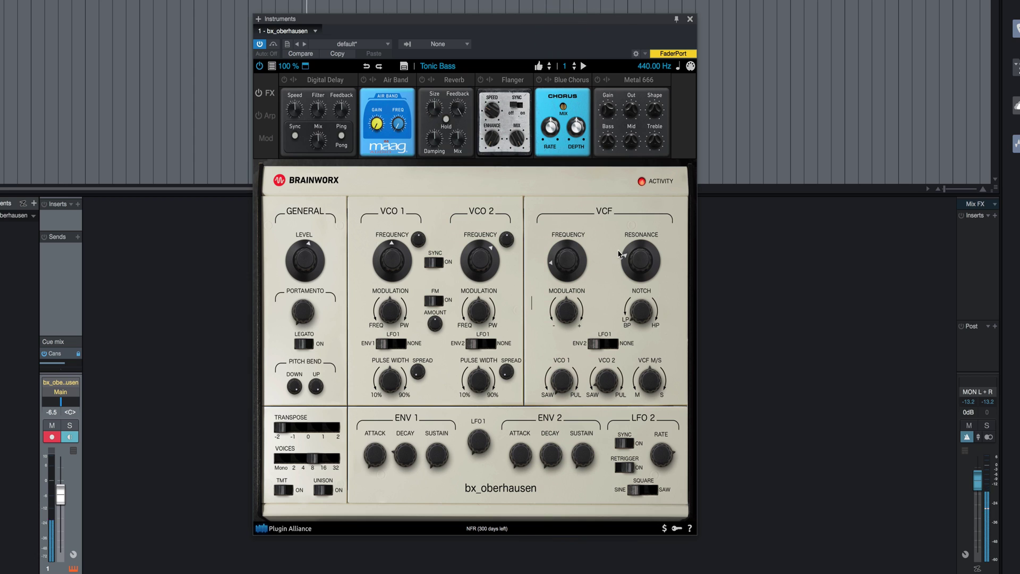
left_click(550, 69)
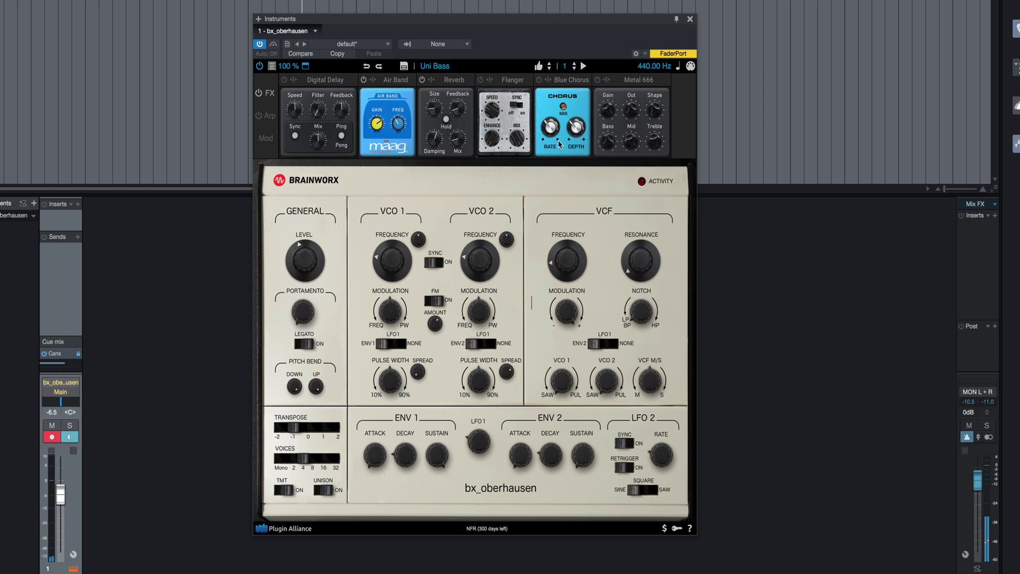
Load the Beauty in Chaos preset from the Synth Lead category and start playback
left_click(447, 66)
mouse_move(461, 147)
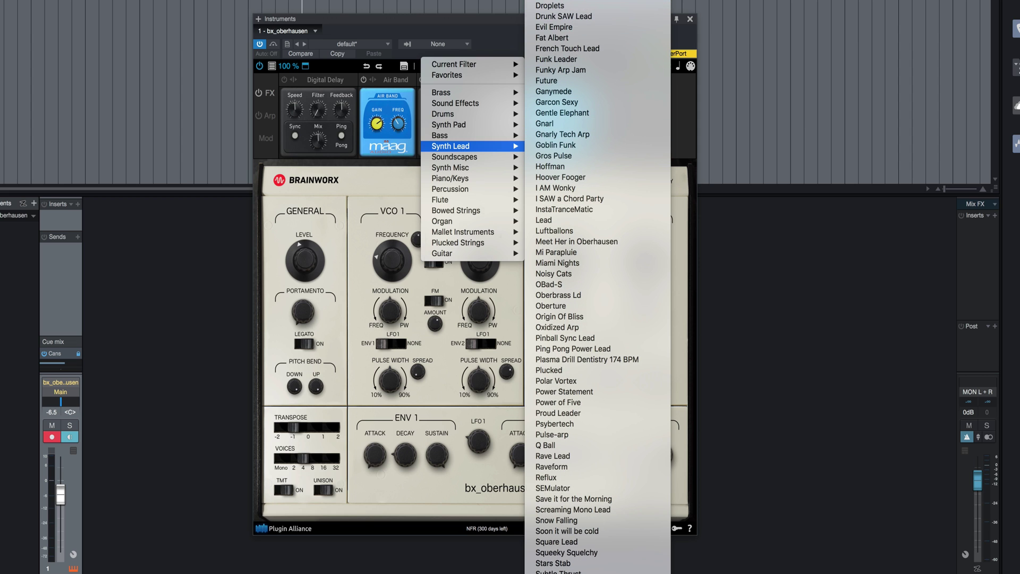
left_click(555, 0)
key("space")
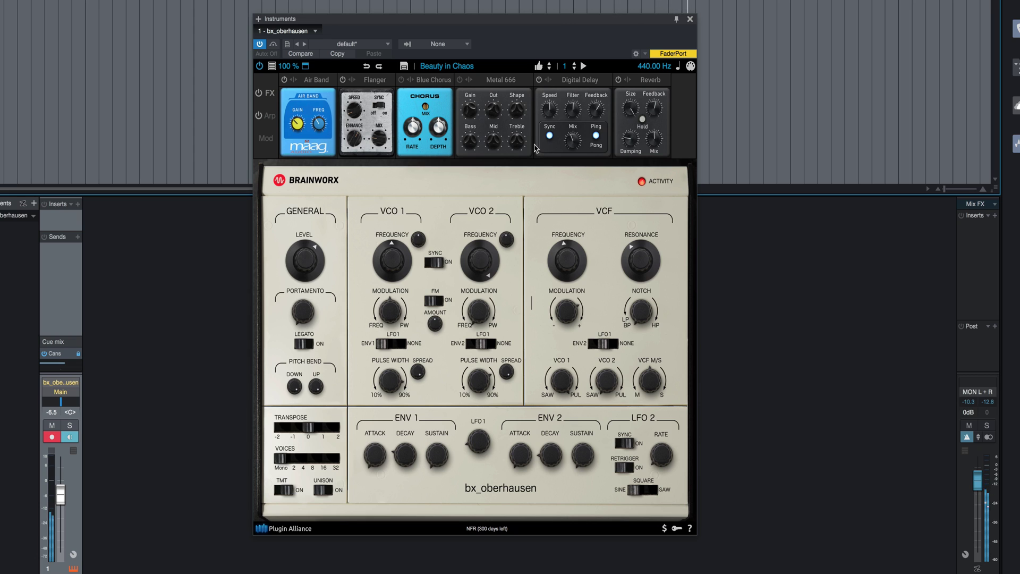
Advance through the lead presets Berta, Big Daddy's Arp and Bowsers Castle to Buzzy Love while the part plays
left_click(549, 69)
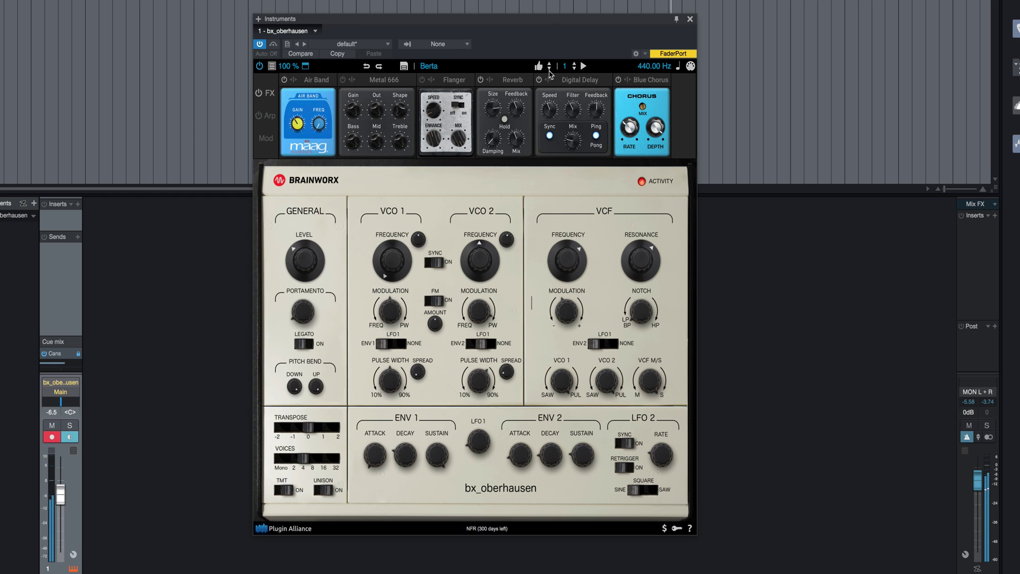
left_click(549, 69)
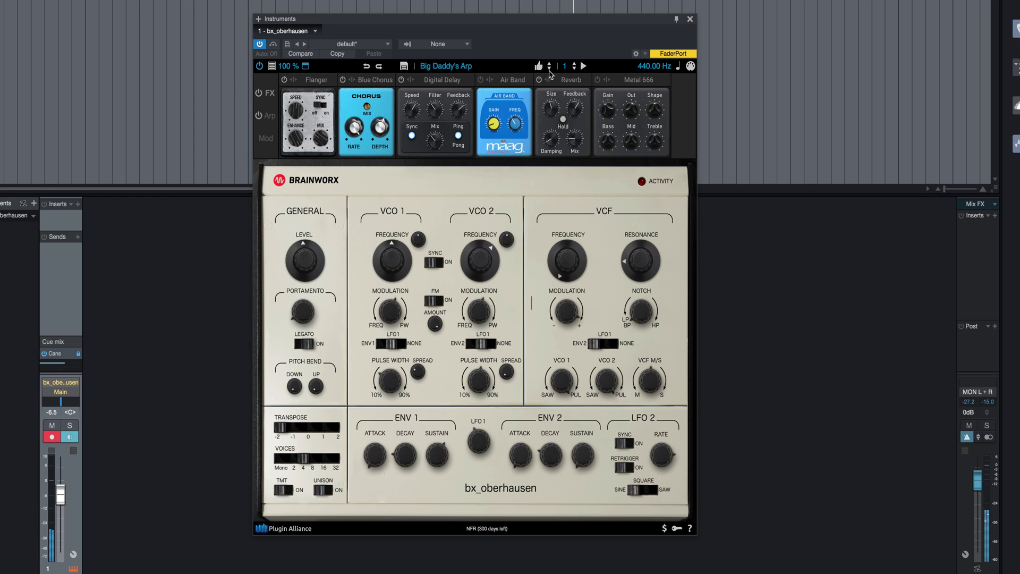
left_click(549, 69)
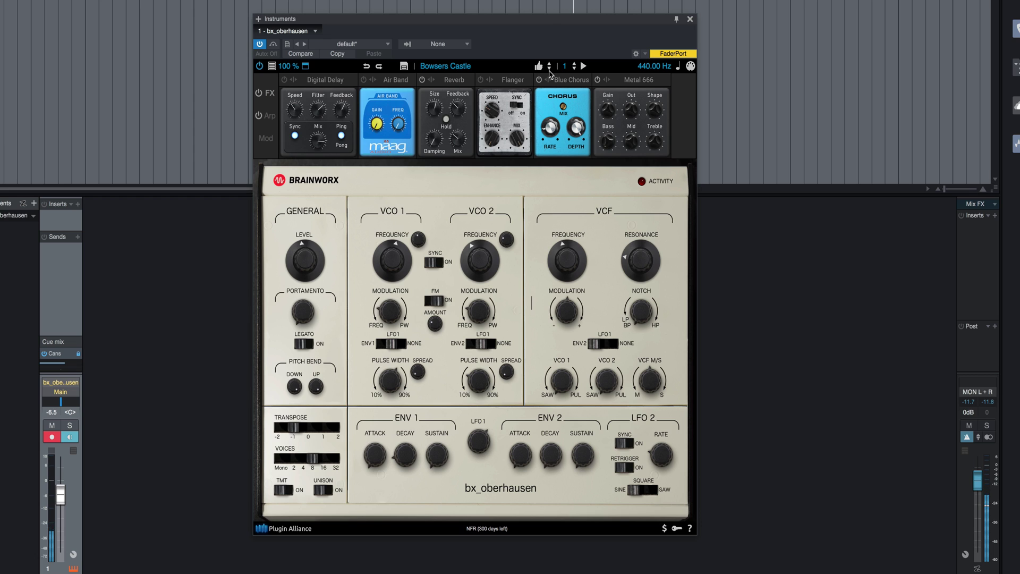
left_click(549, 70)
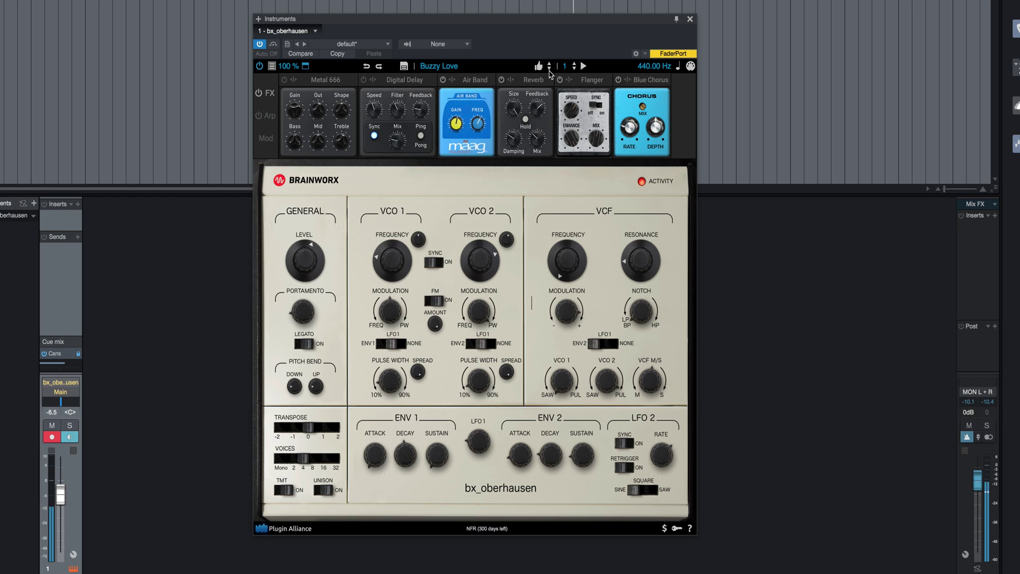
Step forward through the Da Phonk, Daft Funk, Droplets and Drunk SAW Lead presets, ending on Evil Empire
left_click(549, 70)
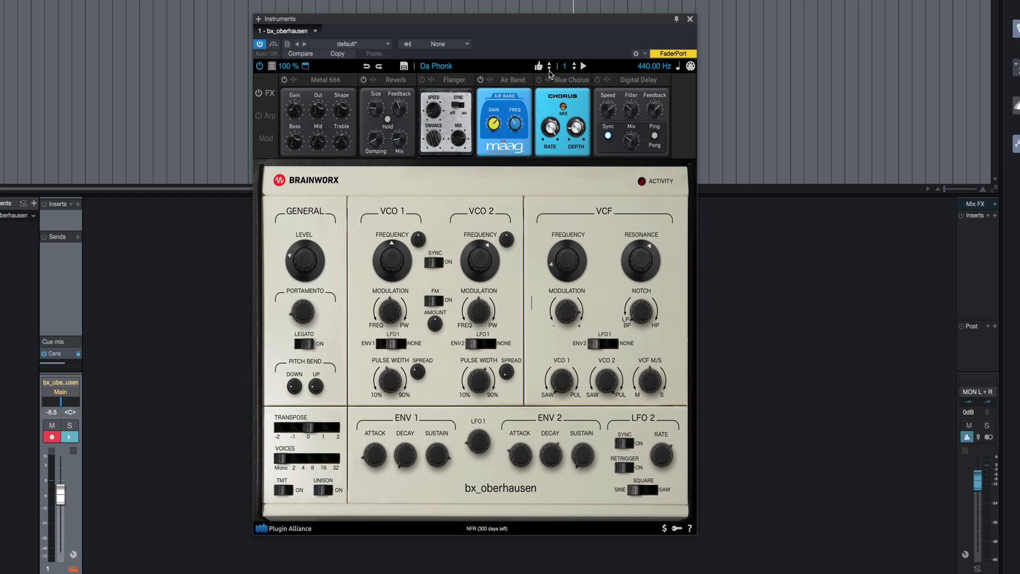
left_click(549, 70)
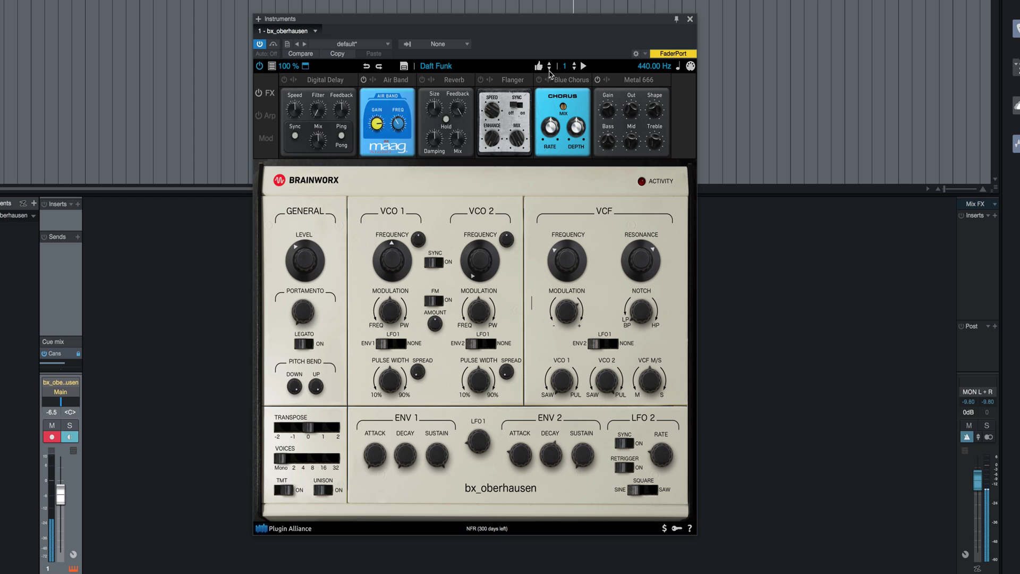
left_click(549, 70)
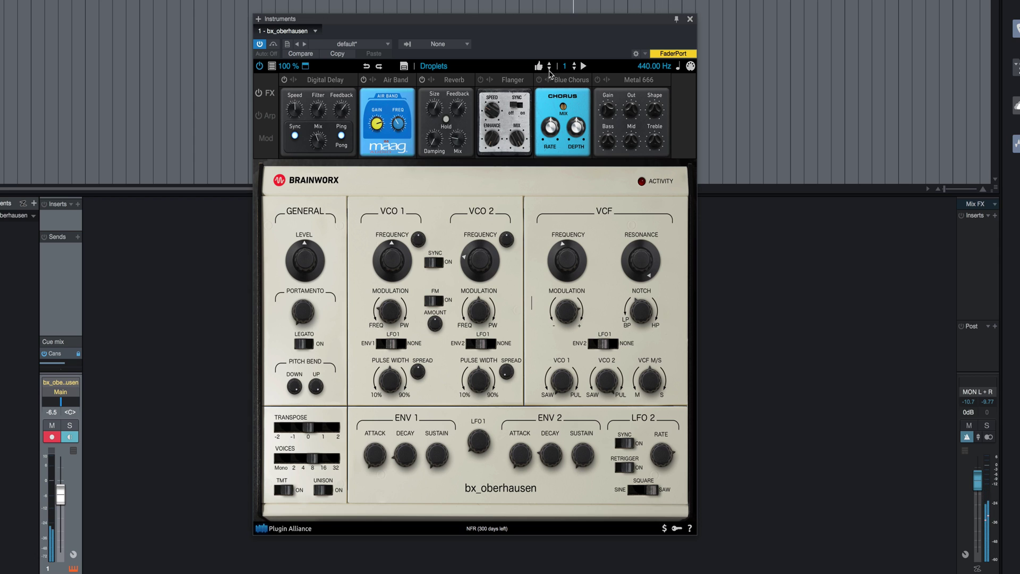
left_click(549, 70)
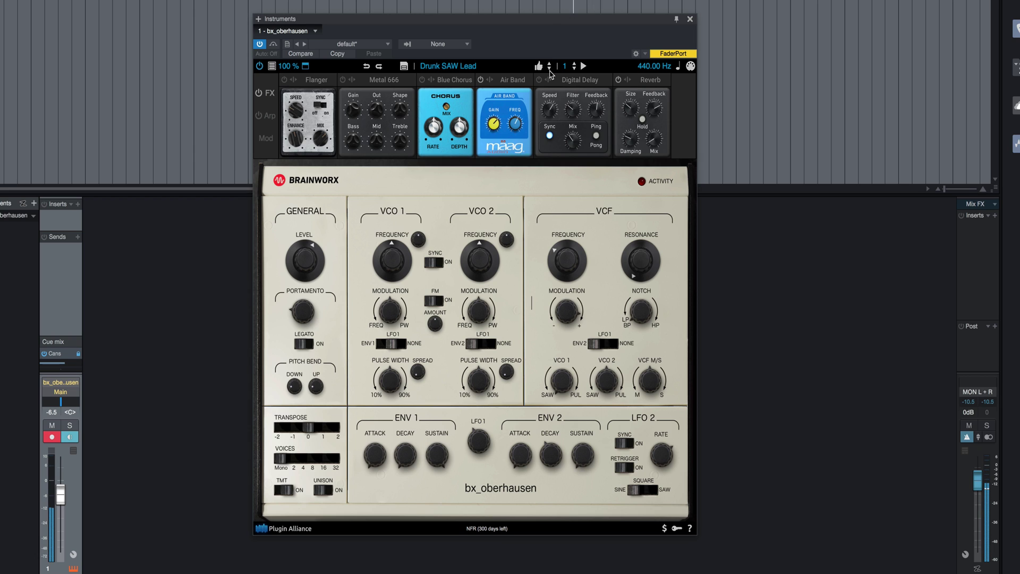
left_click(549, 70)
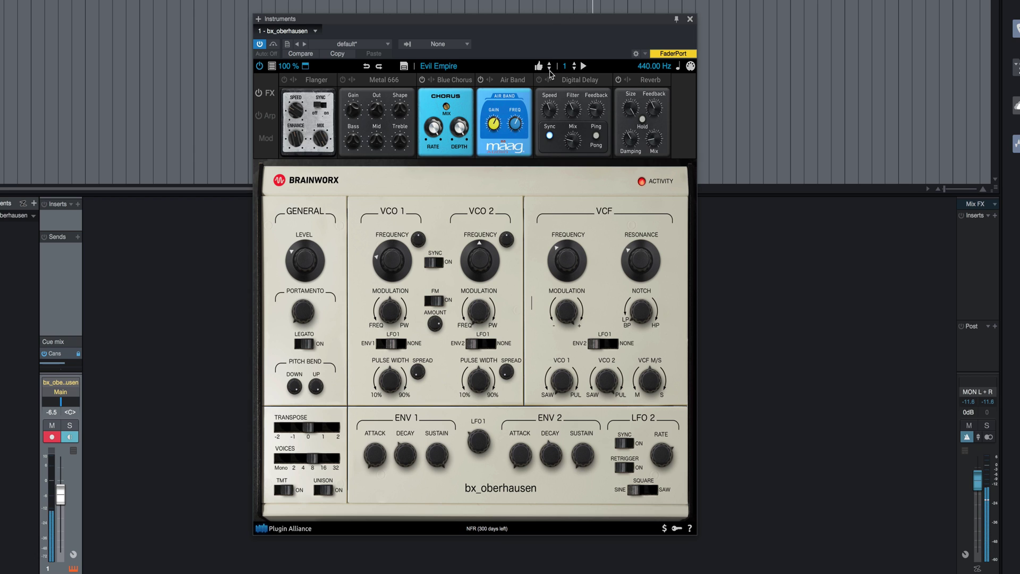
Load the Raveform preset from the Synth Lead category and audition it
left_click(471, 70)
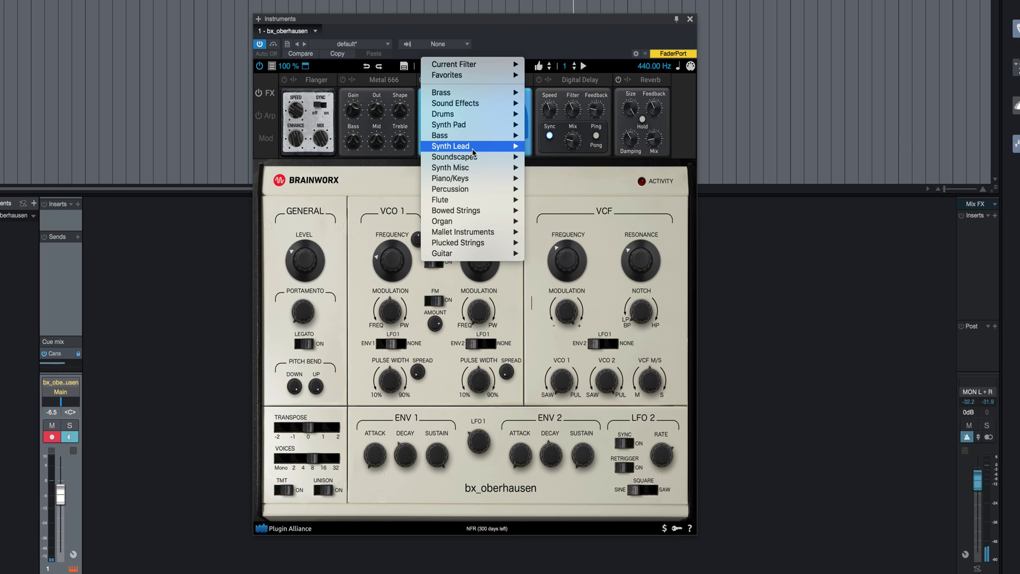
mouse_move(473, 146)
left_click(571, 467)
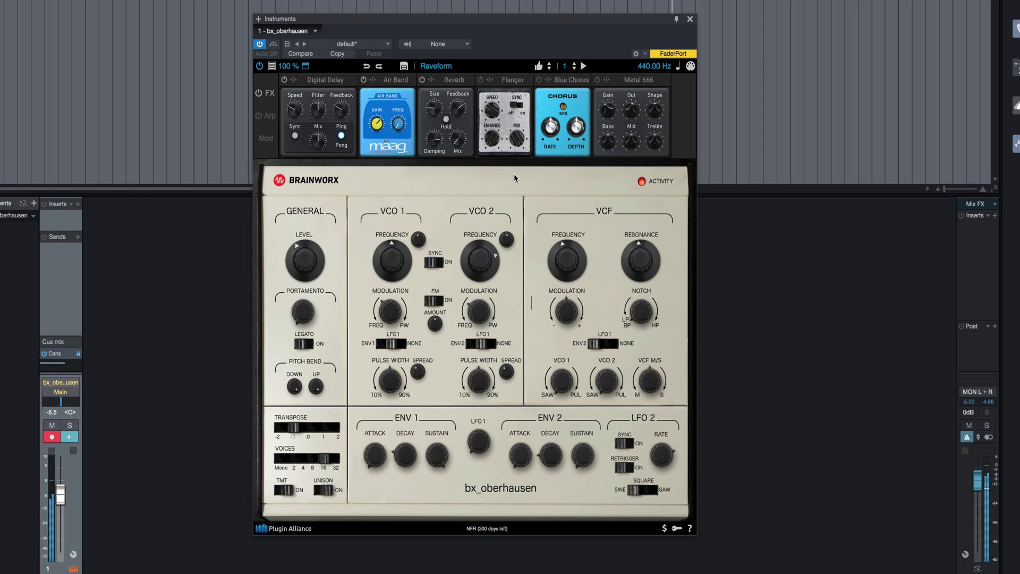
Load the Unison Whine preset from the Synth Lead category and audition it
left_click(436, 66)
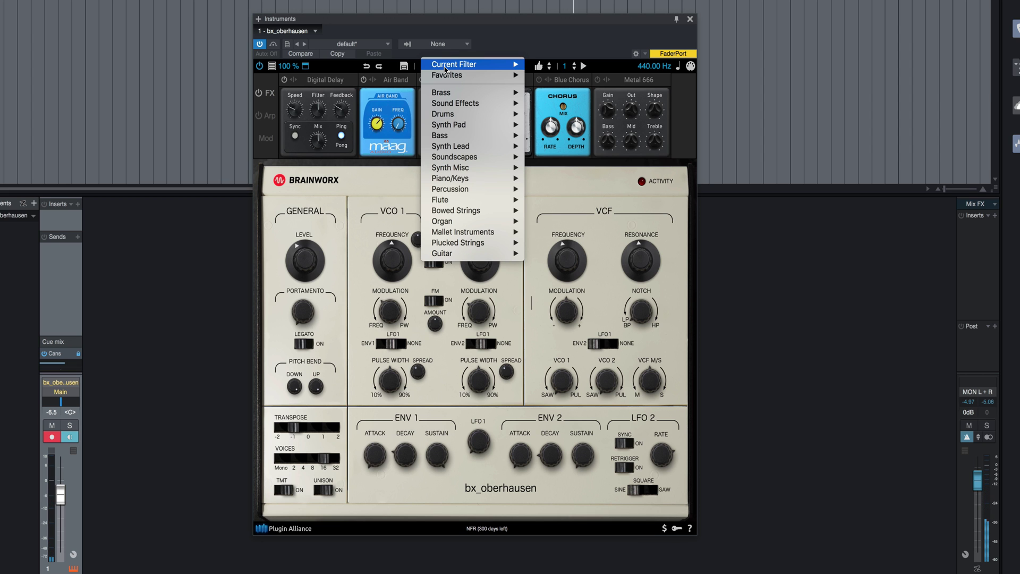
mouse_move(450, 146)
scroll(584, 285, "down", 5)
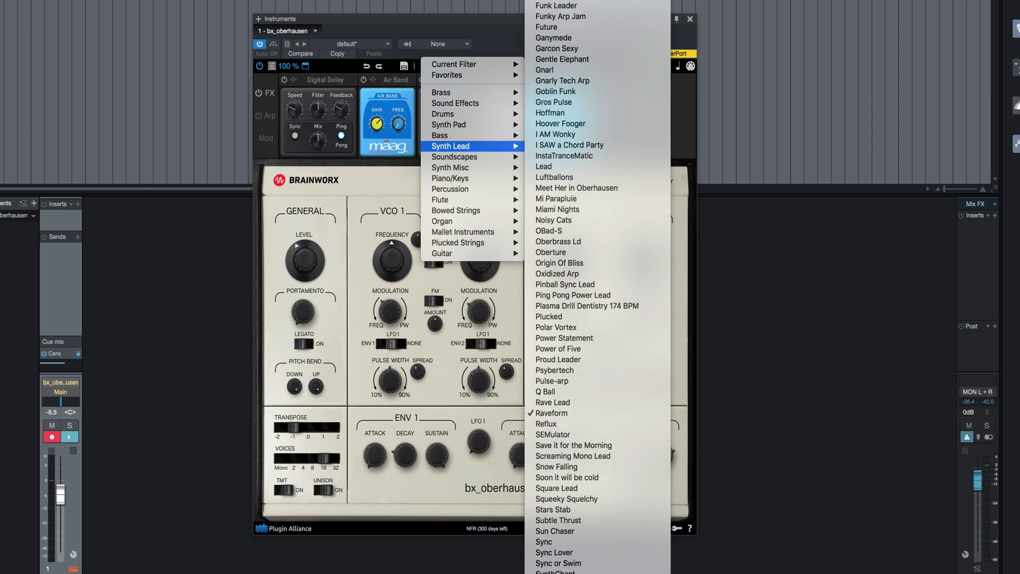
scroll(584, 284, "down", 2)
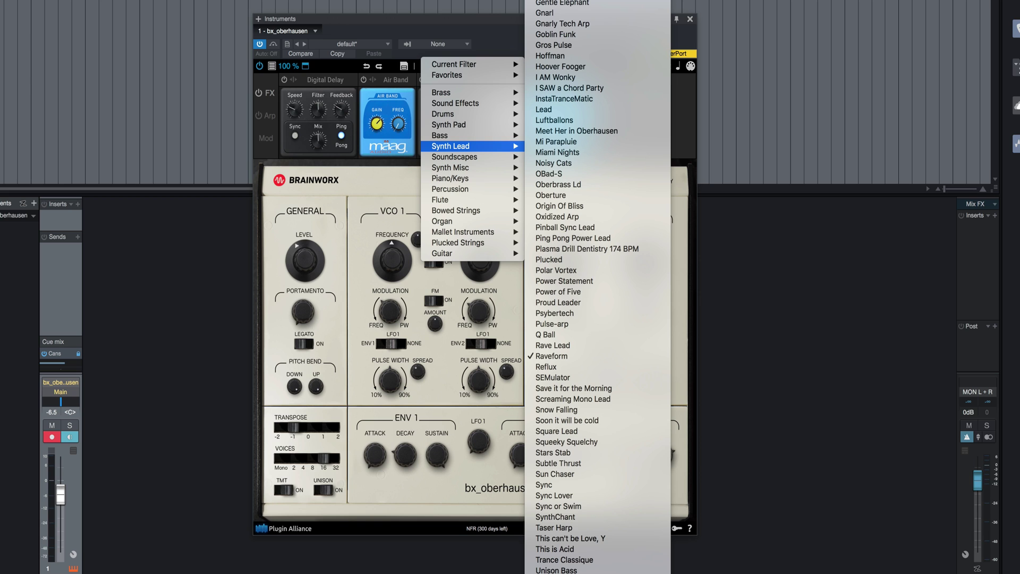
left_click(558, 563)
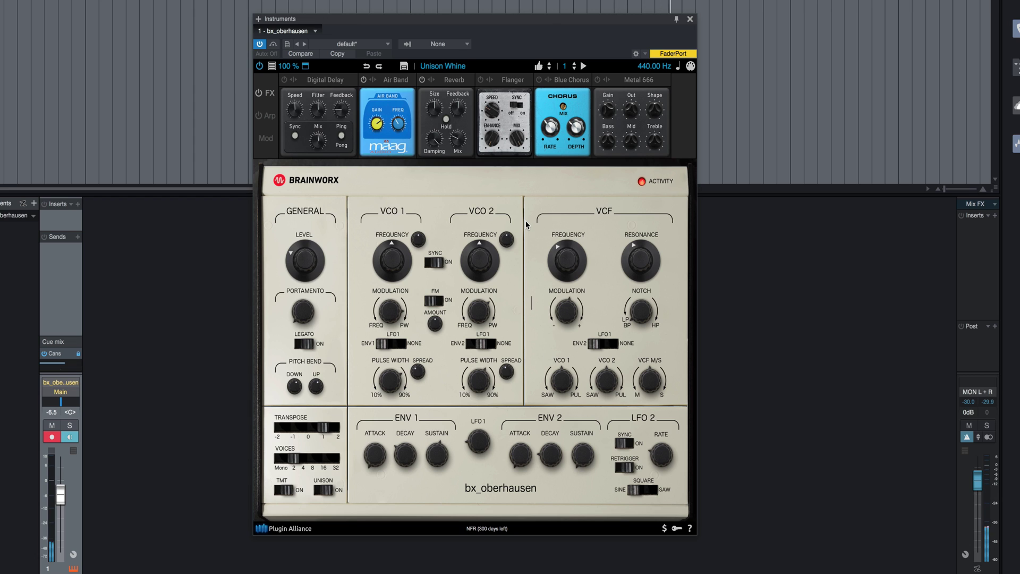
Load the Mellow Dreamy Organ preset from the Soundscapes category and audition it
left_click(457, 66)
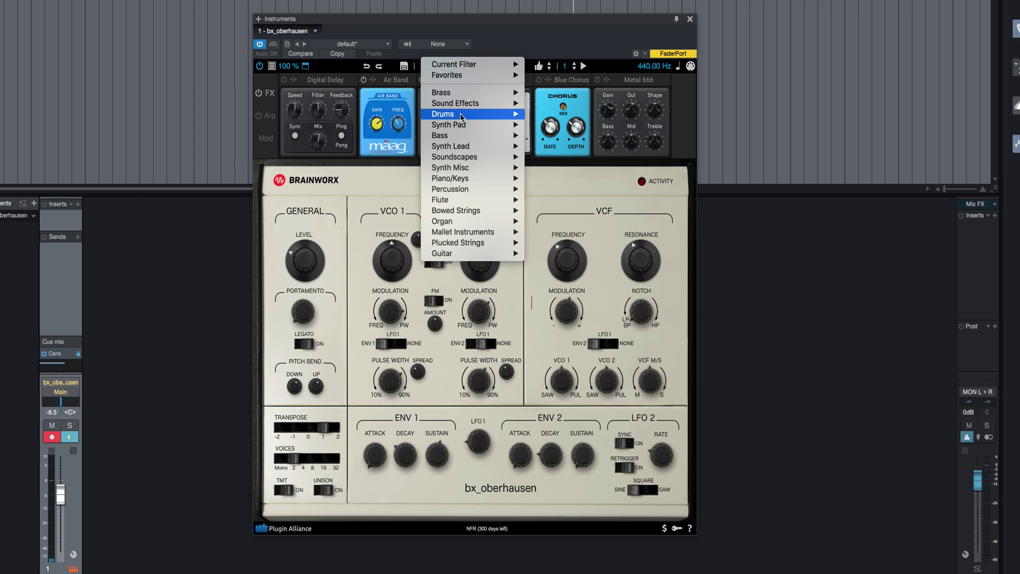
mouse_move(462, 162)
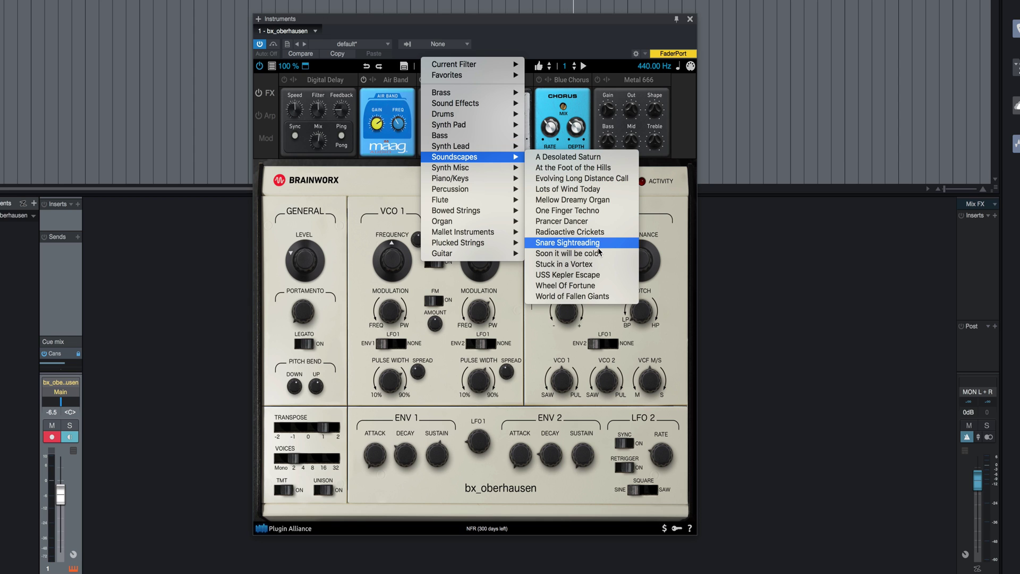
left_click(584, 199)
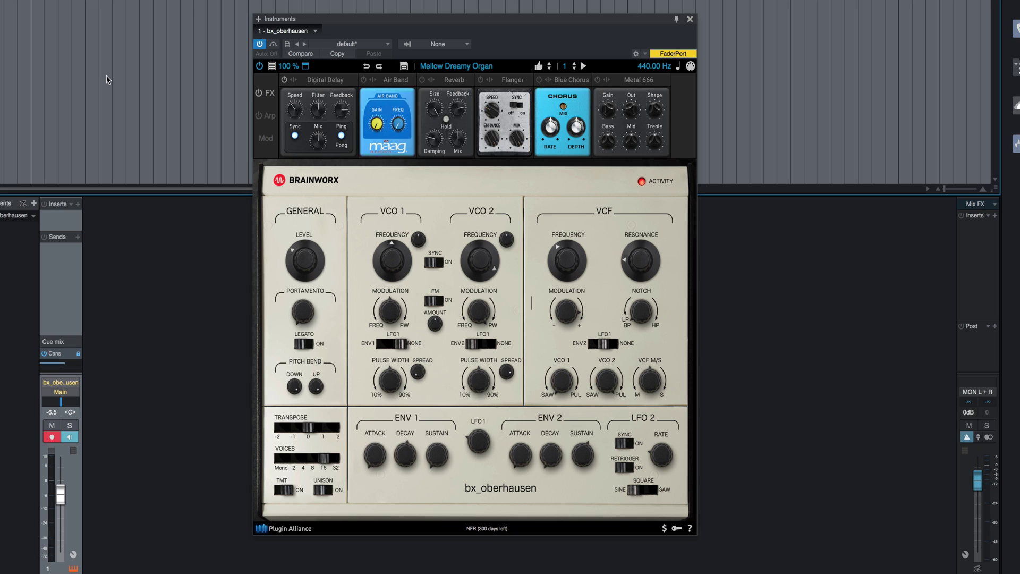
key("space")
Advance through the soundscape presets One Finger Techno and Prancer Dancer while the part plays
left_click(549, 70)
key("space")
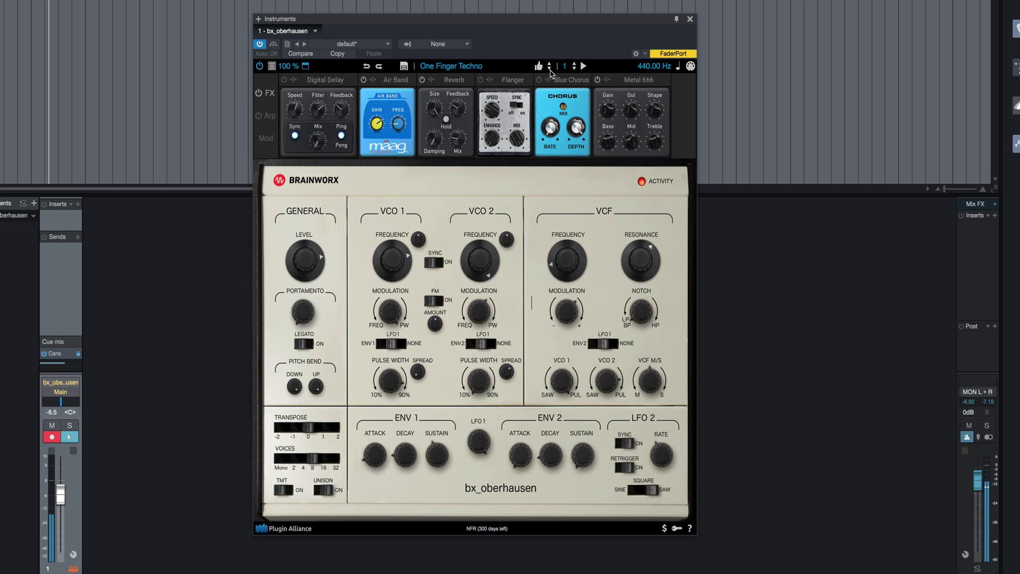
left_click(550, 69)
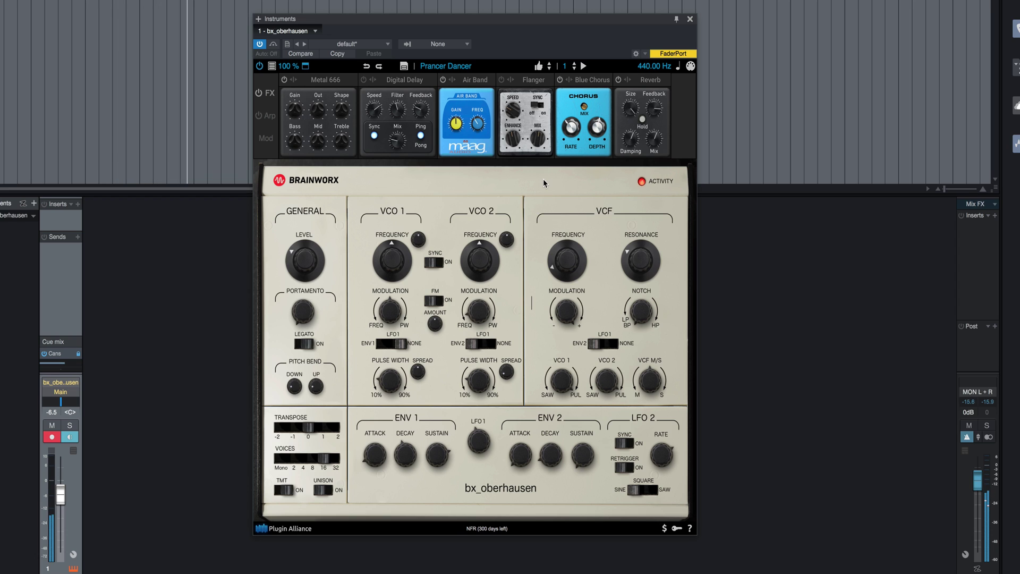
Load the Meditation Bells preset from the Synth Misc category and audition it
left_click(462, 67)
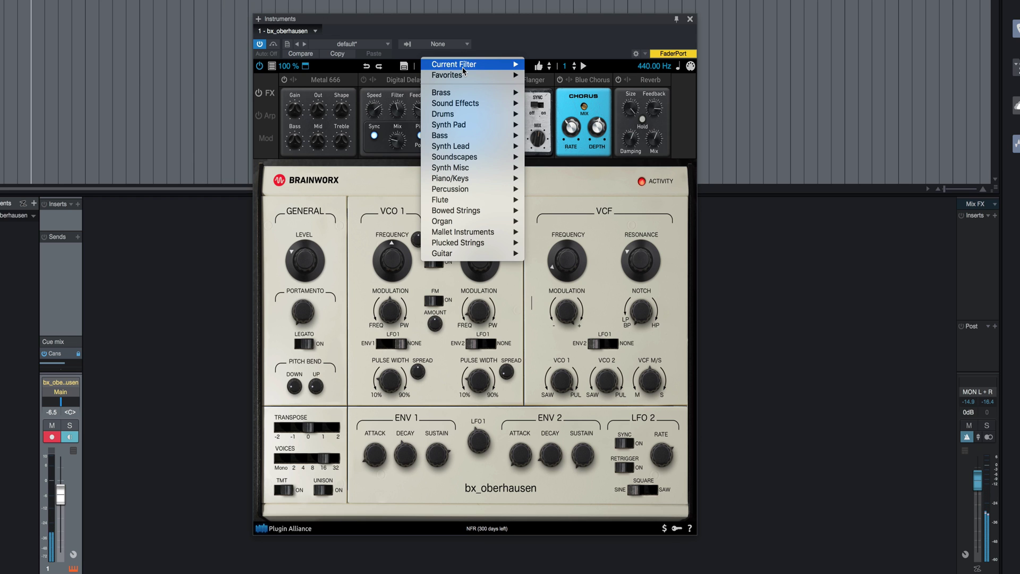
mouse_move(460, 171)
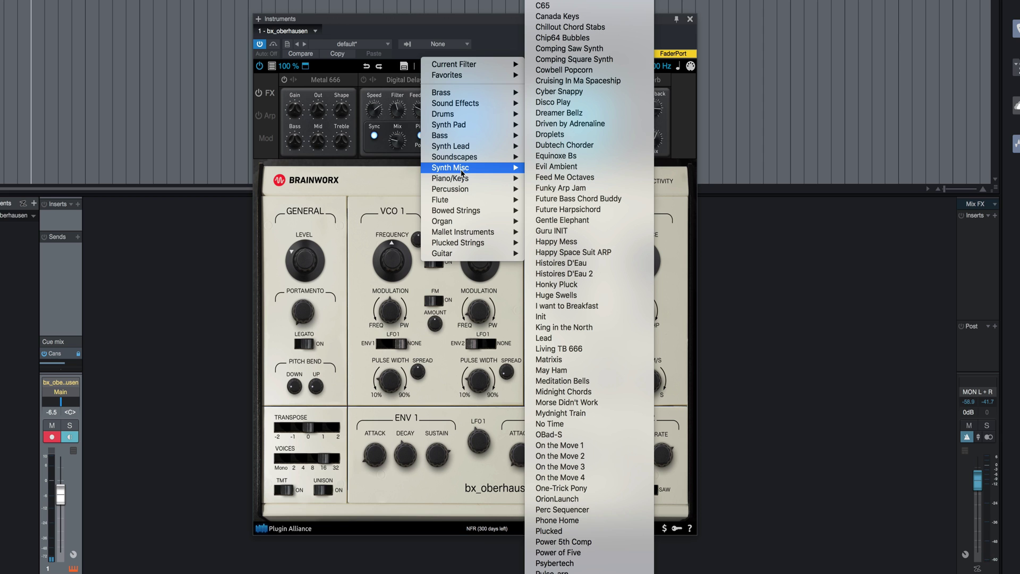
scroll(584, 295, "down", 10)
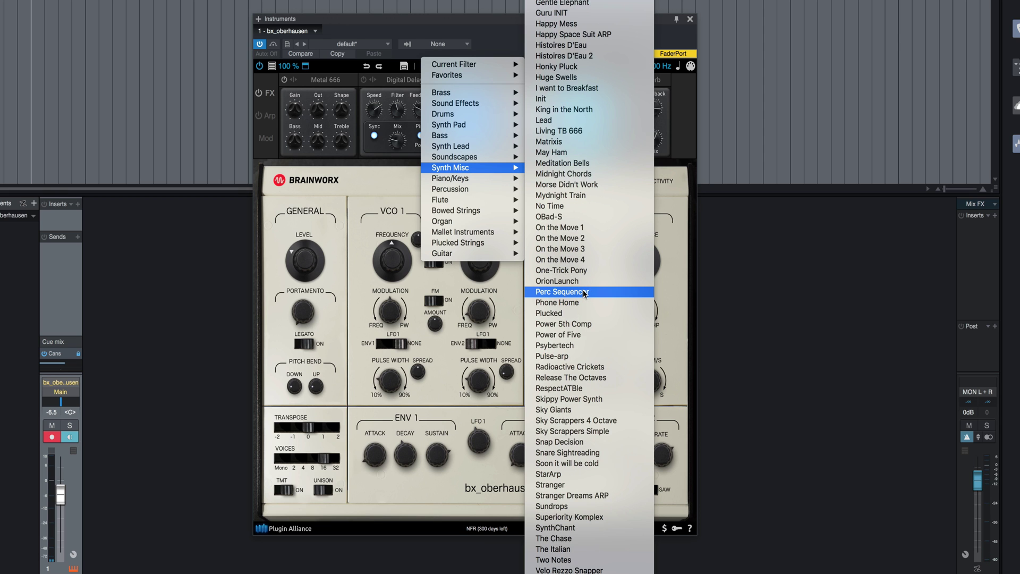
scroll(584, 295, "up", 10)
scroll(584, 295, "down", 7)
left_click(561, 164)
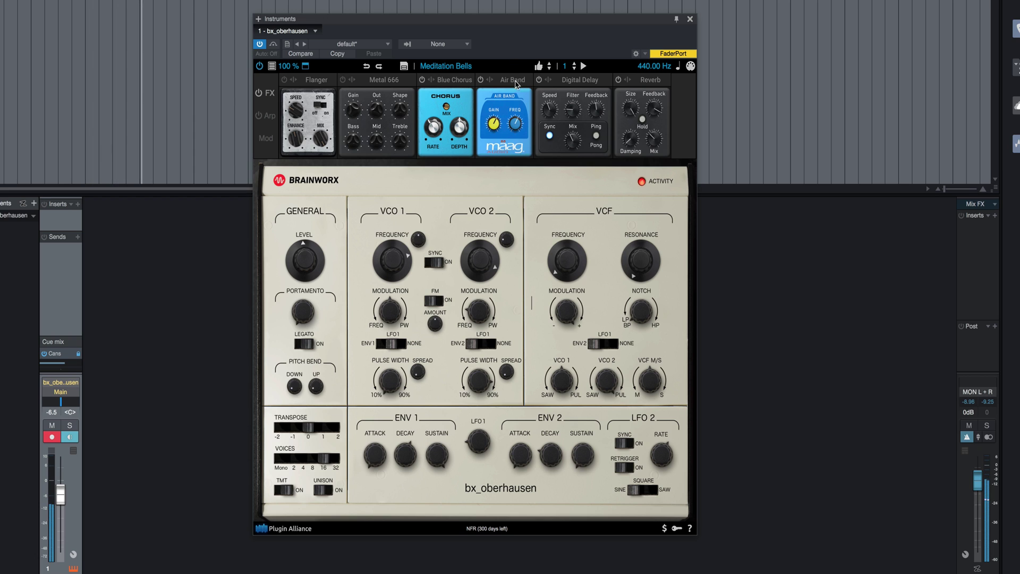
Step forward through the Midnight Chords, Morse Didn't Work and Mydnight Train presets, ending on No Time
left_click(549, 69)
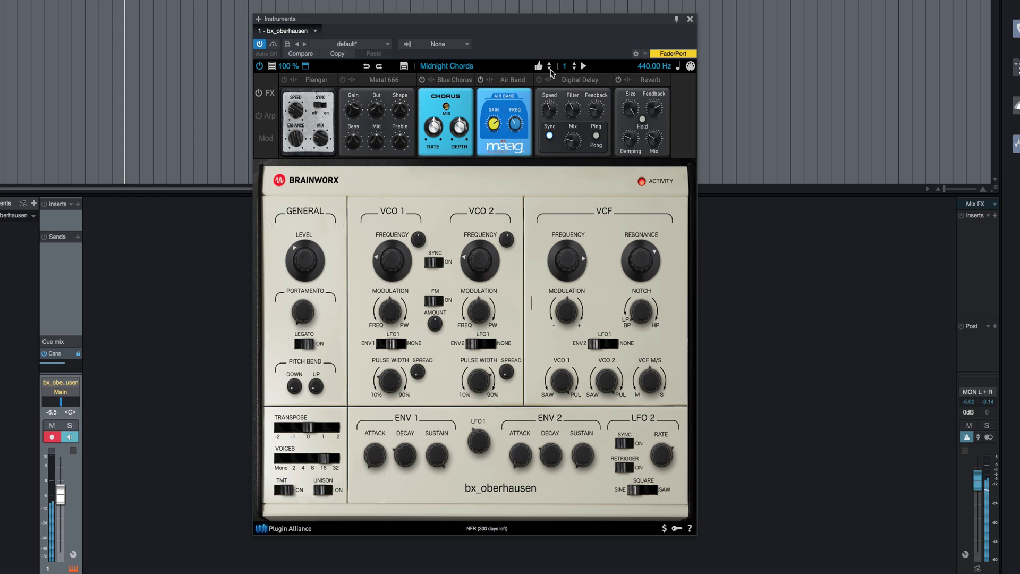
left_click(550, 69)
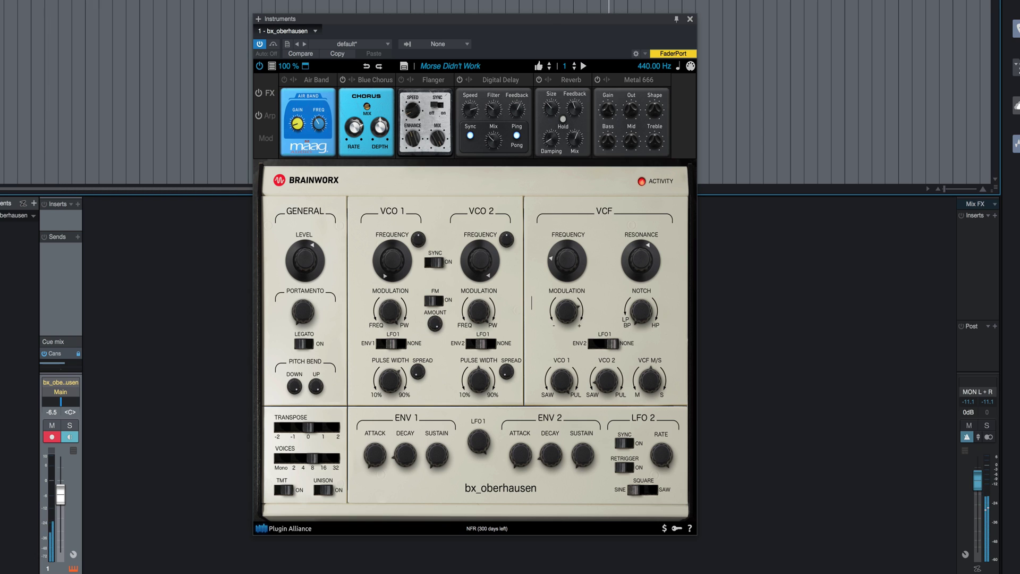
left_click(549, 70)
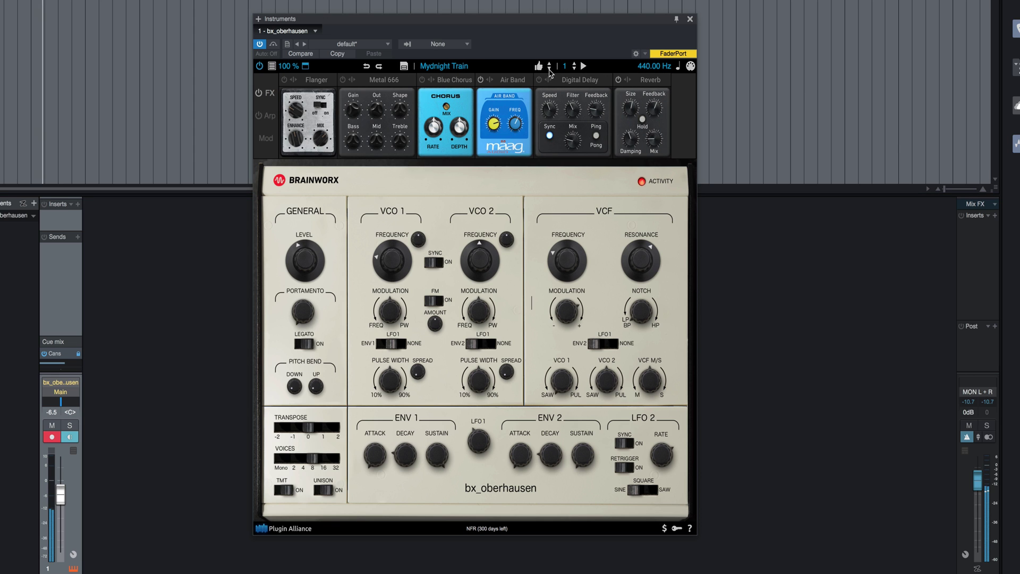
left_click(549, 69)
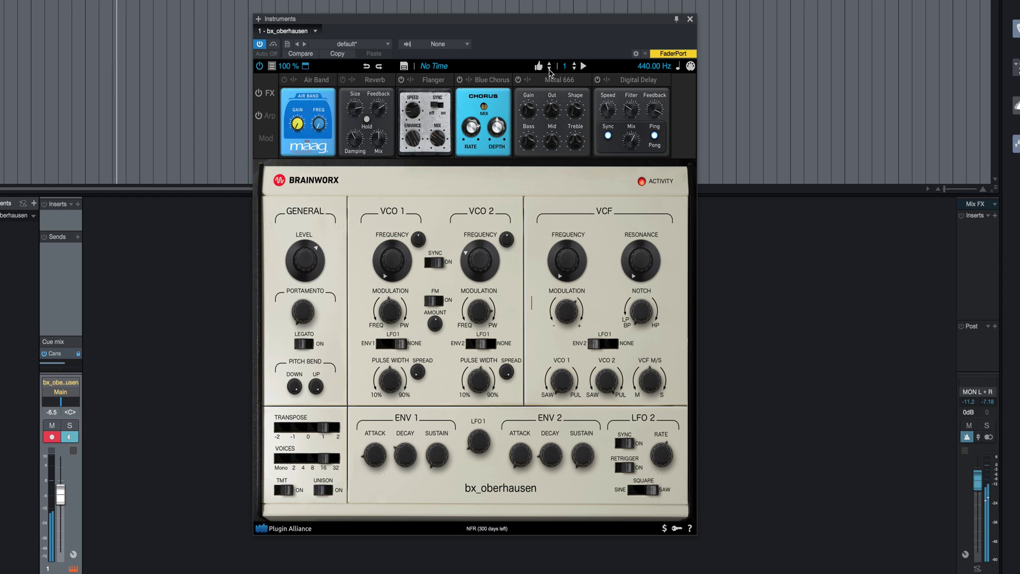
Advance through the OBad-S, On the Move 1 and On the Move 2 presets to On the Move 3
left_click(549, 71)
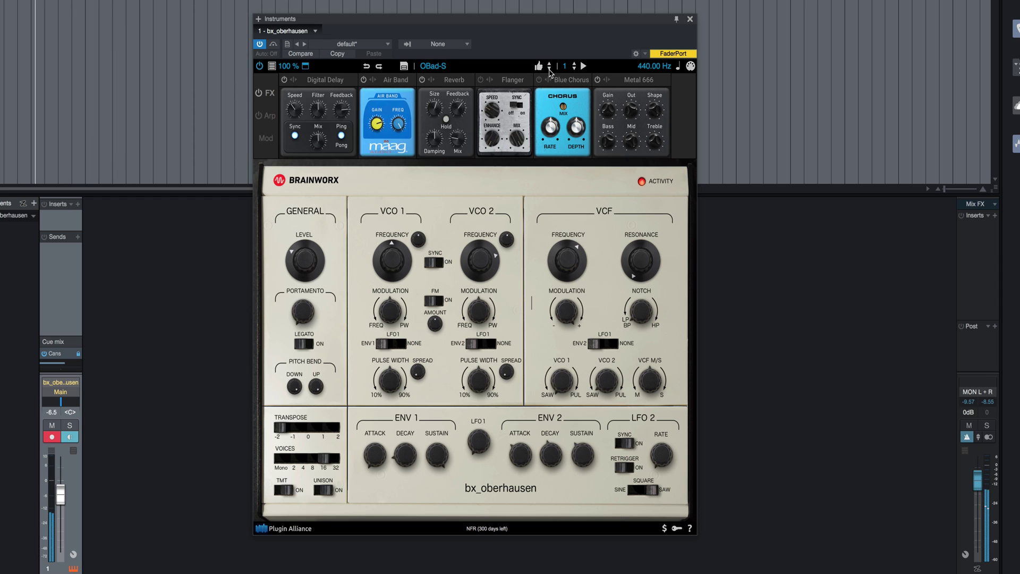
left_click(550, 71)
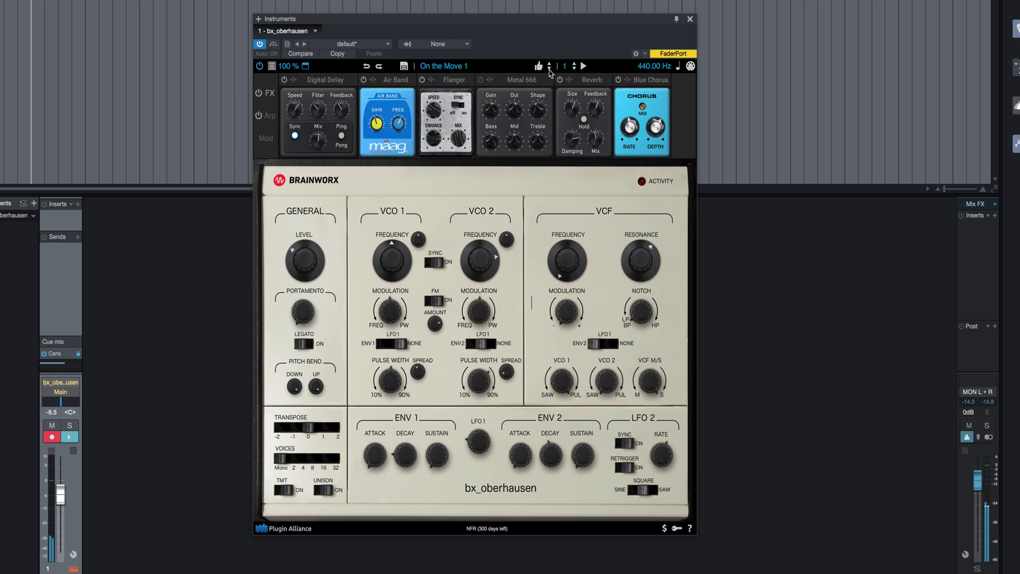
left_click(549, 72)
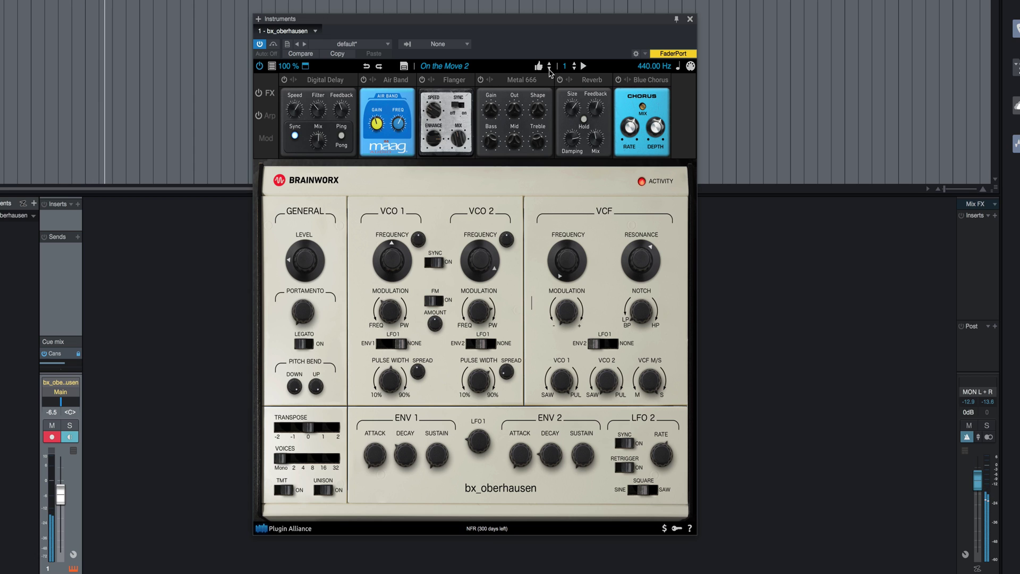
left_click(549, 70)
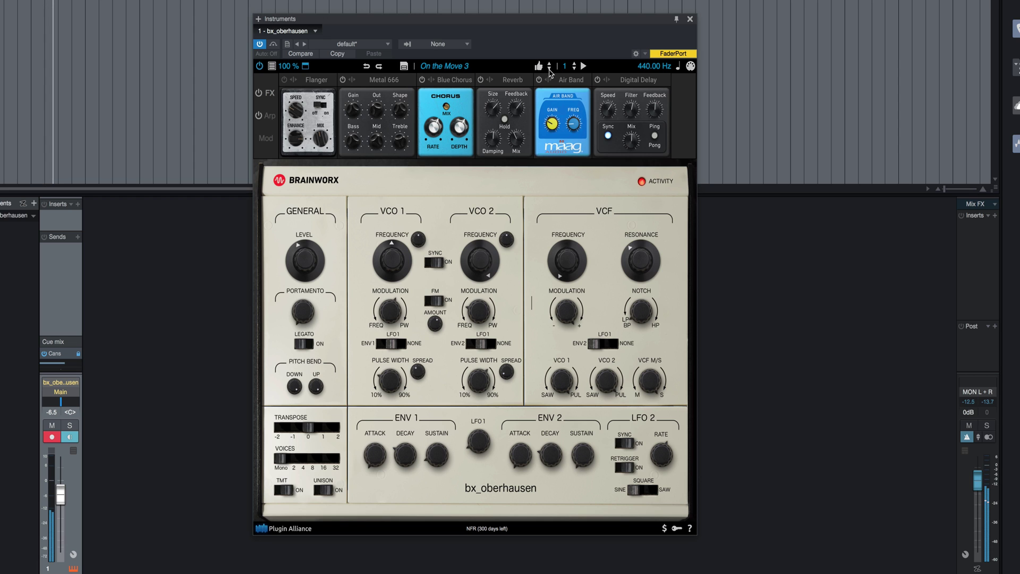
Load the Canada Keys preset from the Piano/Keys category and advance through Filter Piano to Future
left_click(467, 69)
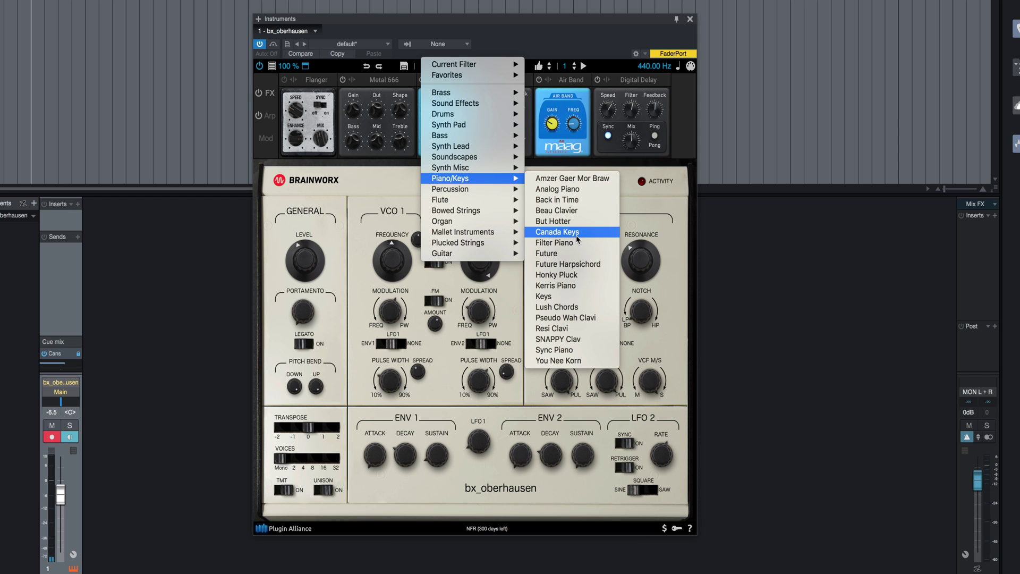
left_click(558, 233)
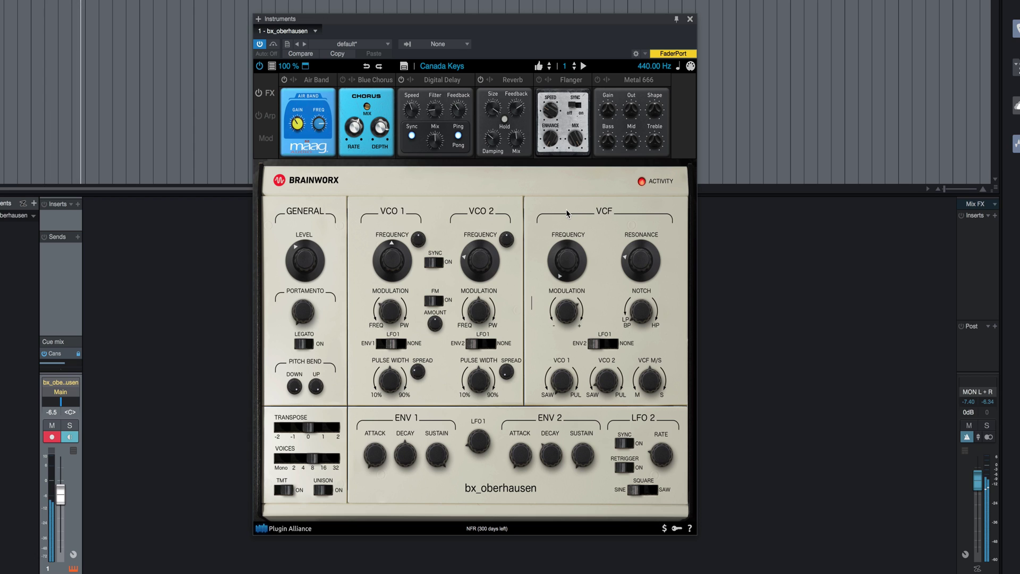
left_click(549, 69)
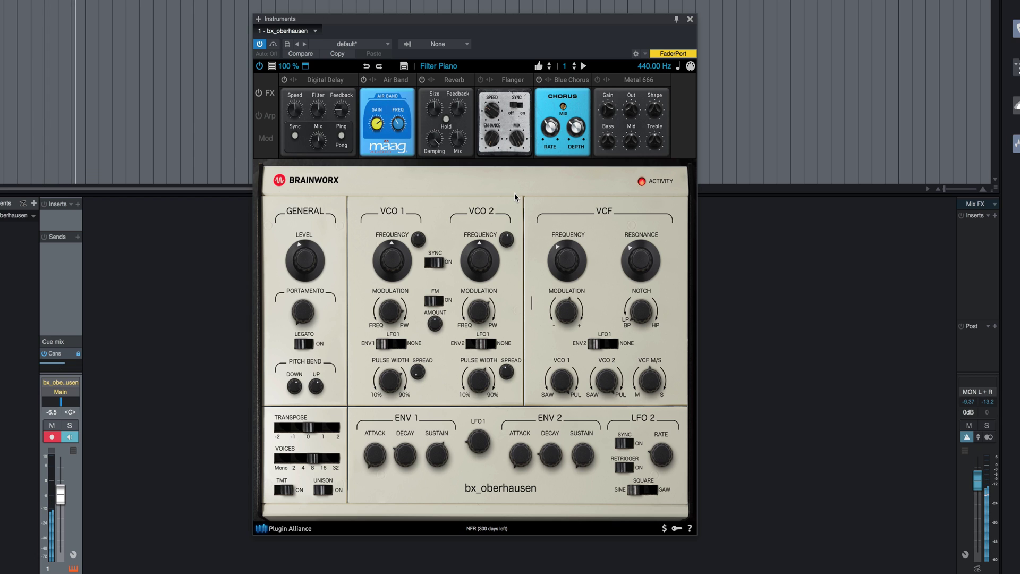
left_click(548, 69)
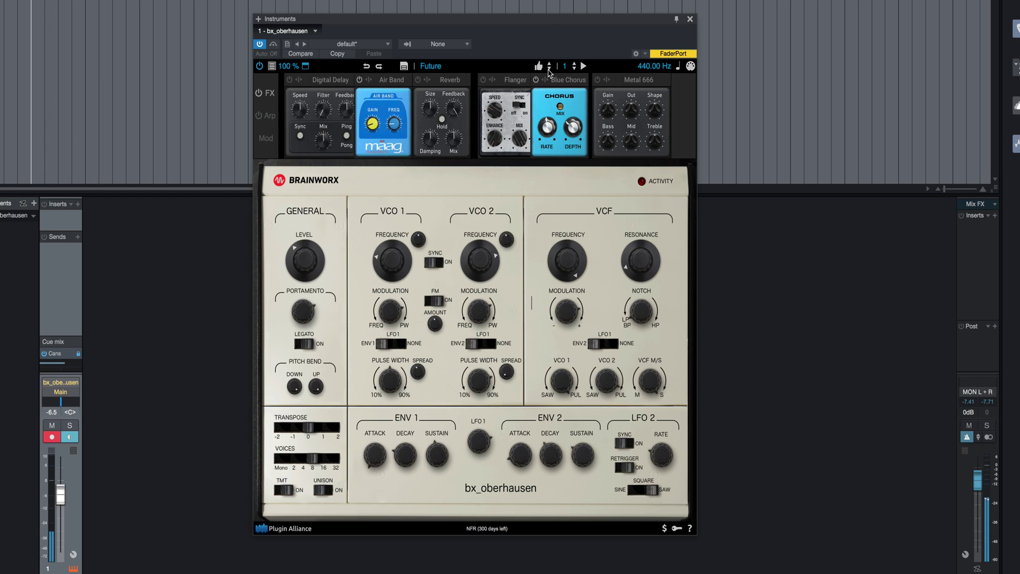
left_click(548, 68)
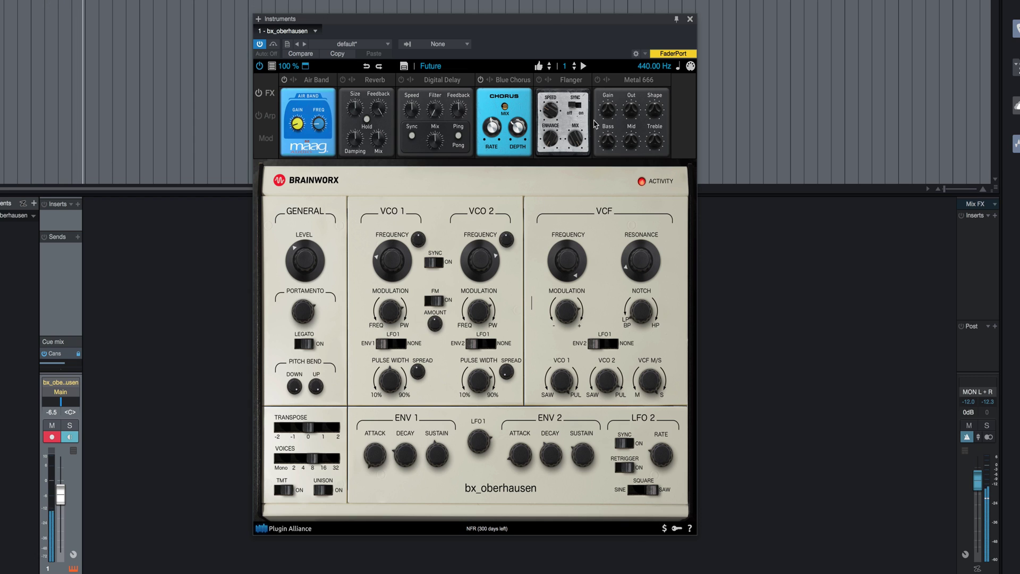
Step forward through the Future Harpsichord and Honky Pluck keys presets, ending on Kerris Piano
left_click(550, 69)
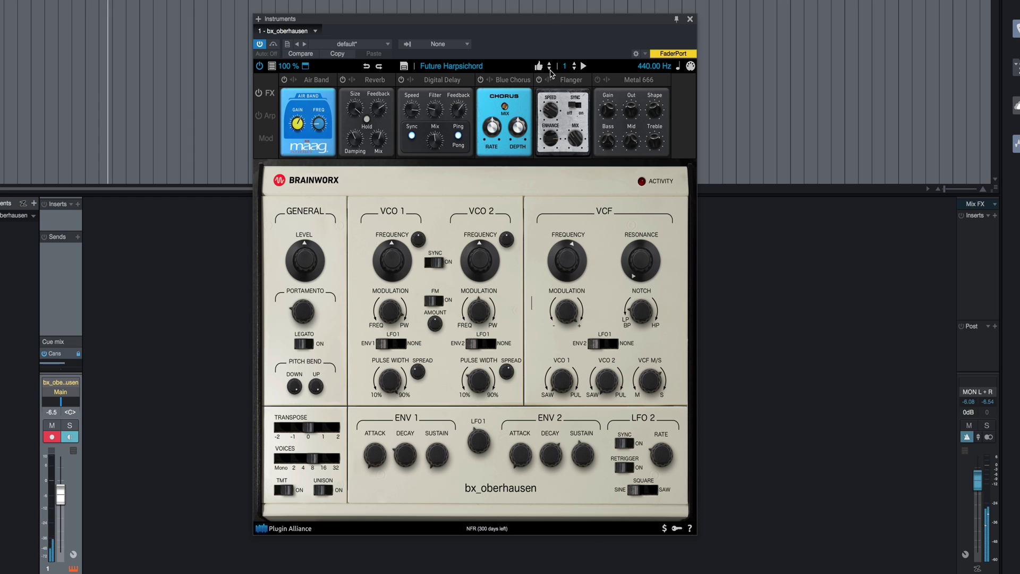
left_click(549, 69)
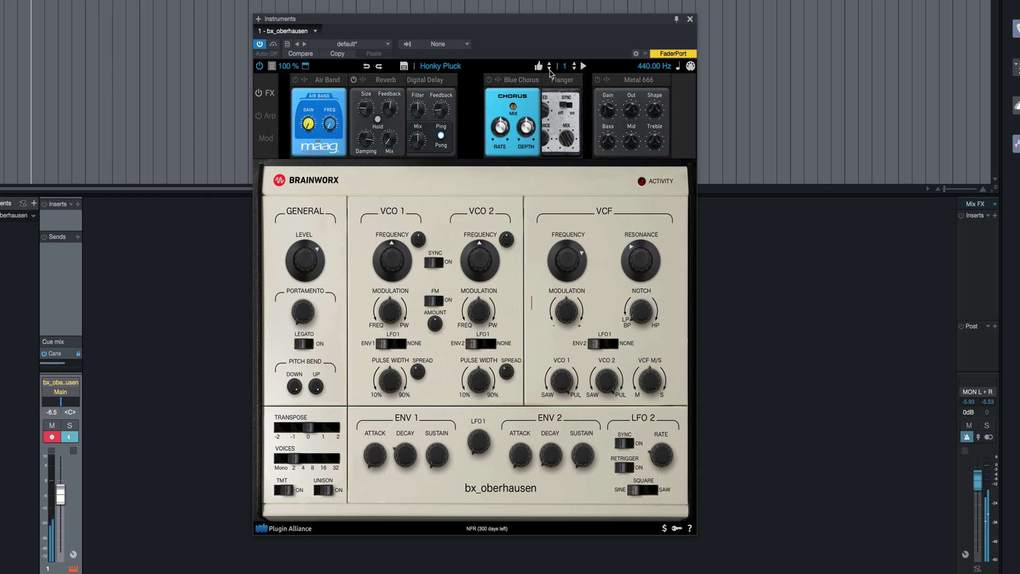
left_click(549, 69)
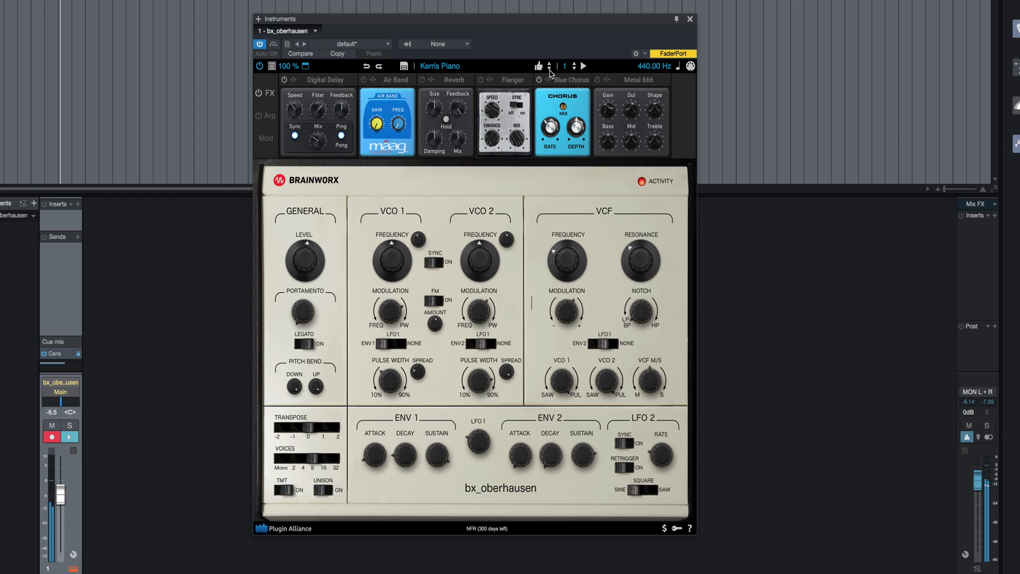
Load the Baroque Flutes preset from the Flute category and advance through Boards of Clarinets to Chiricahua Flute
left_click(453, 67)
mouse_move(453, 70)
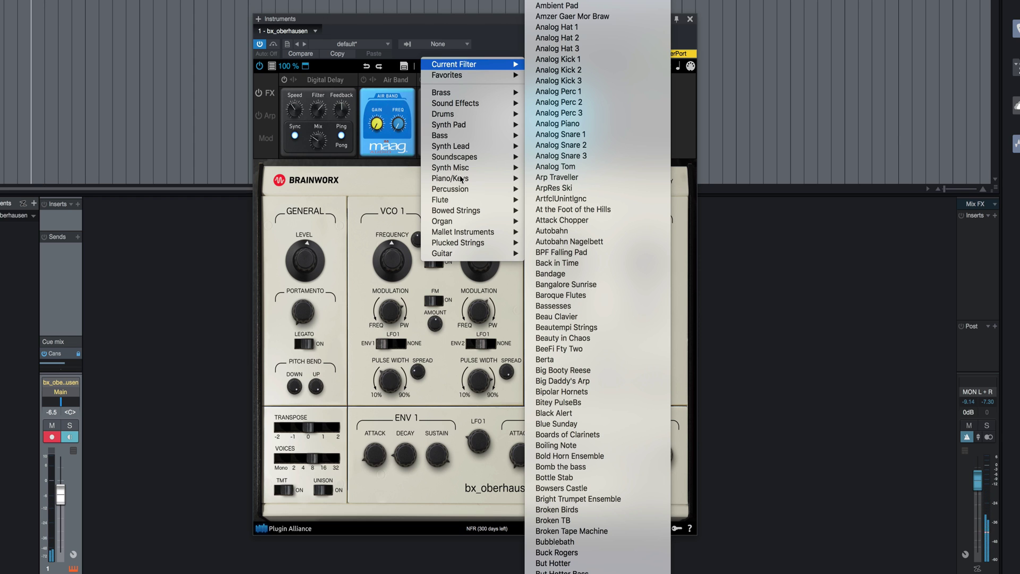
mouse_move(460, 205)
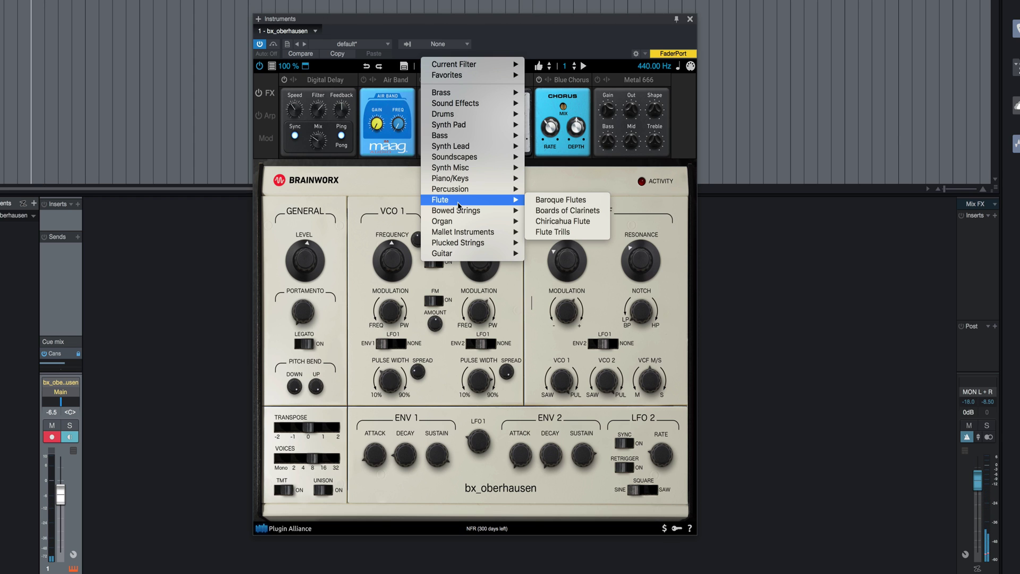
left_click(557, 205)
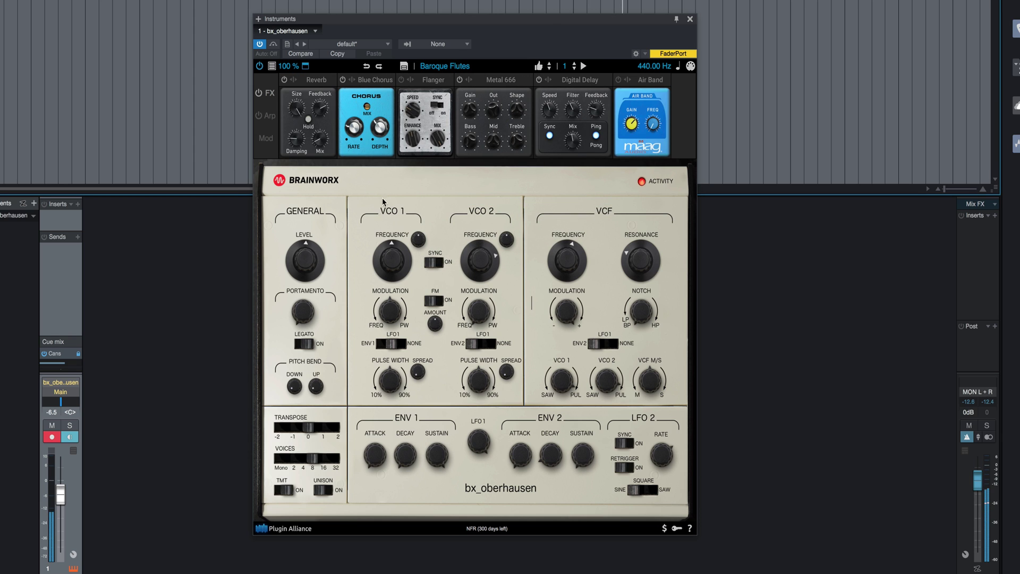
left_click(548, 69)
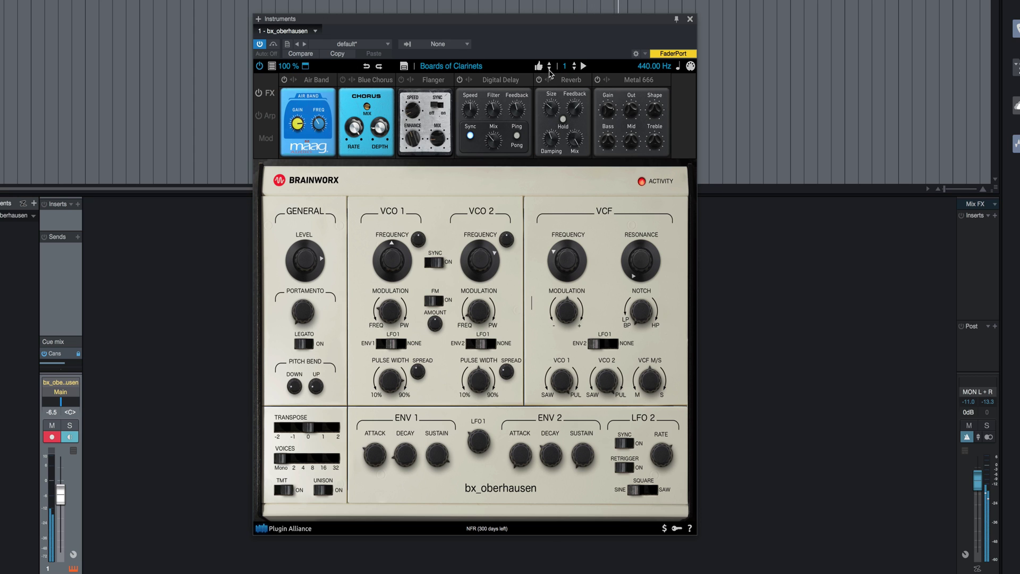
left_click(550, 71)
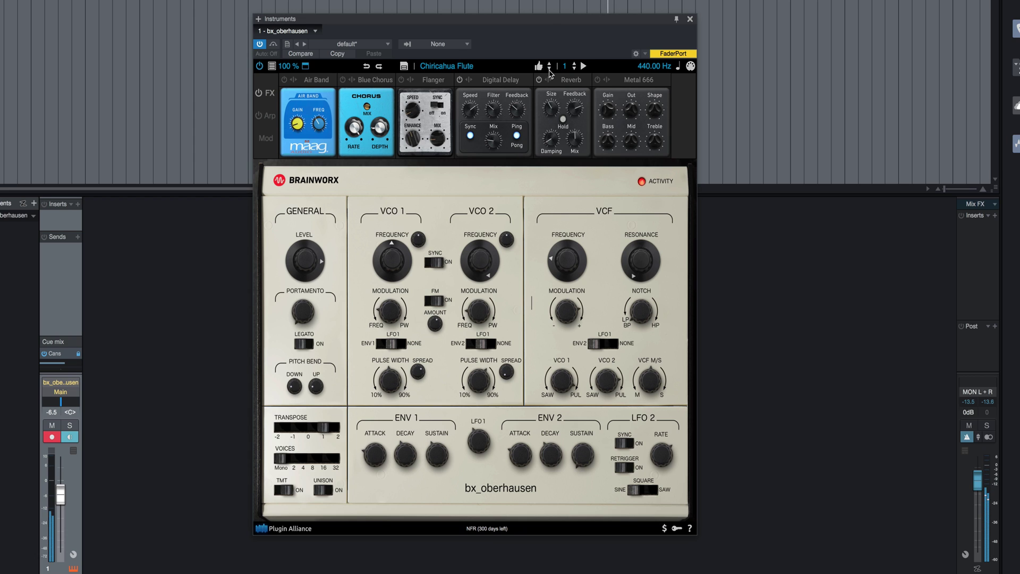
Load the Delicate BPF Strings preset from the Bowed Strings category and start song playback to audition it
left_click(443, 68)
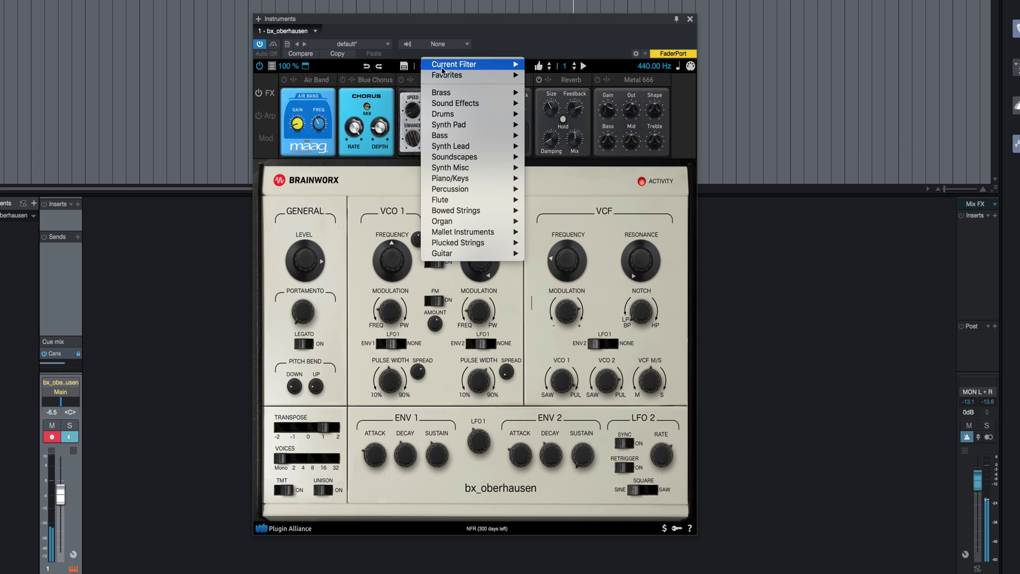
mouse_move(478, 210)
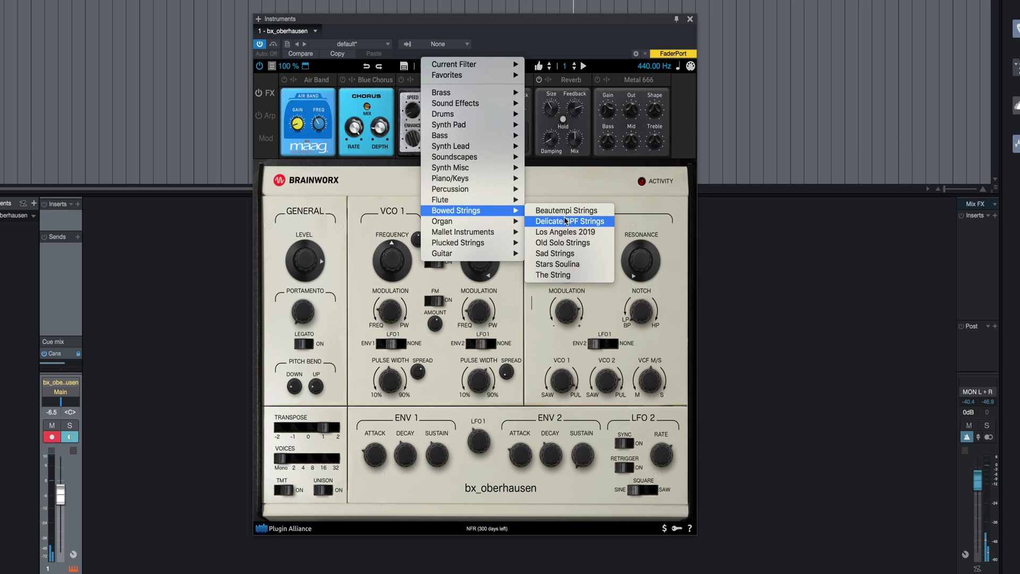
left_click(566, 222)
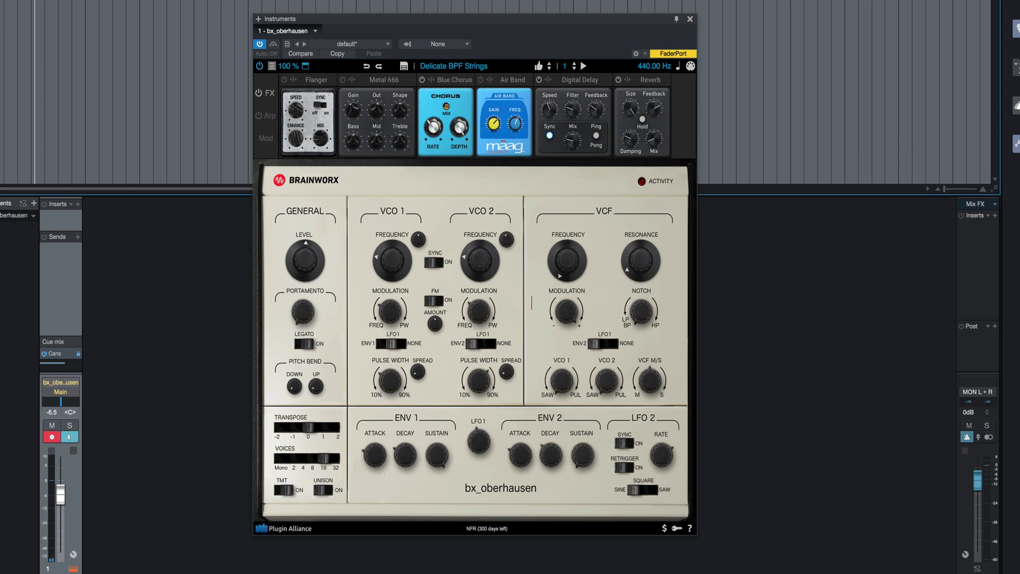
key("space")
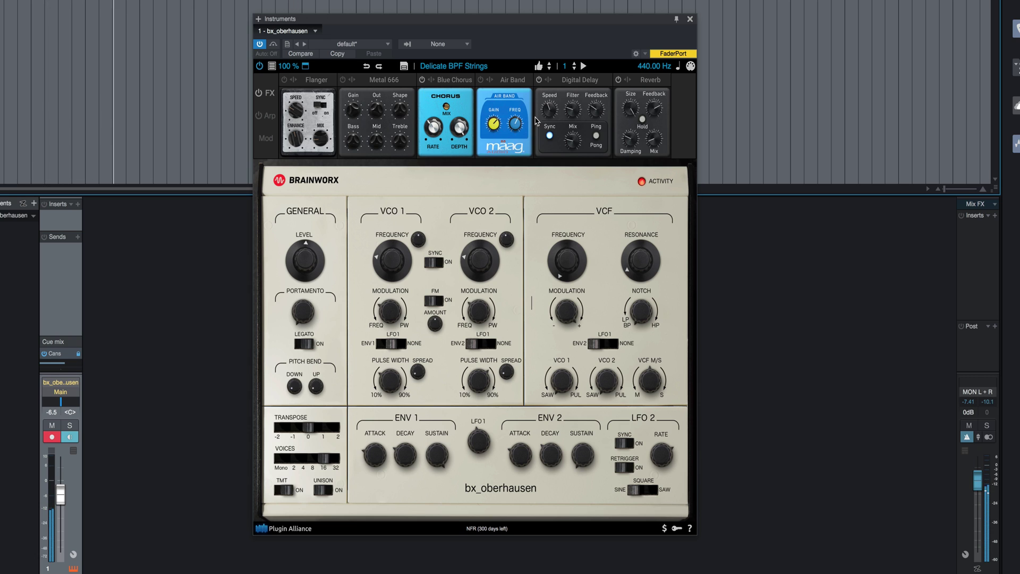
Advance through the Los Angeles 2019, Old Solo Strings and Sad Strings presets to Stars Soulina
left_click(549, 70)
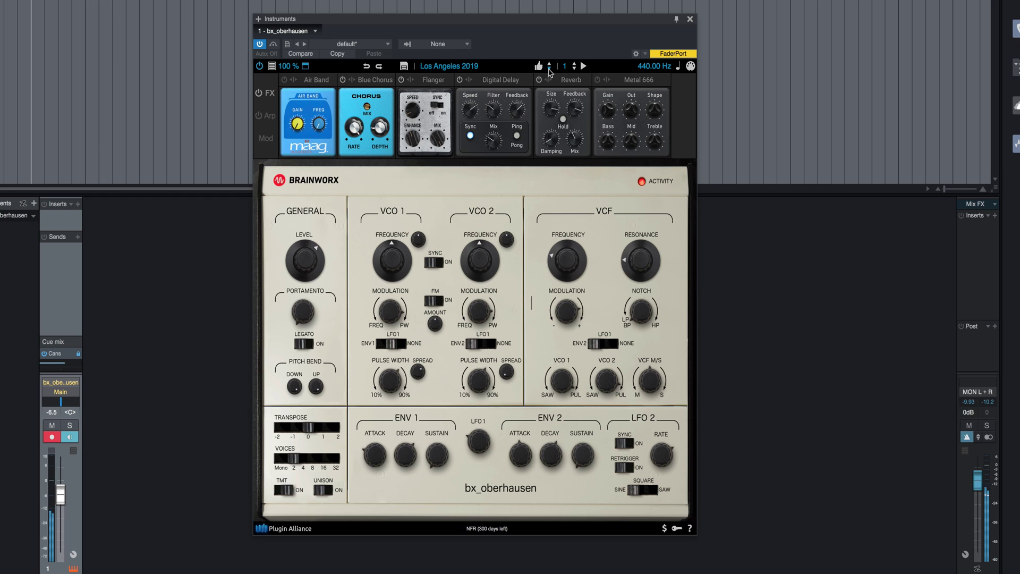
left_click(549, 70)
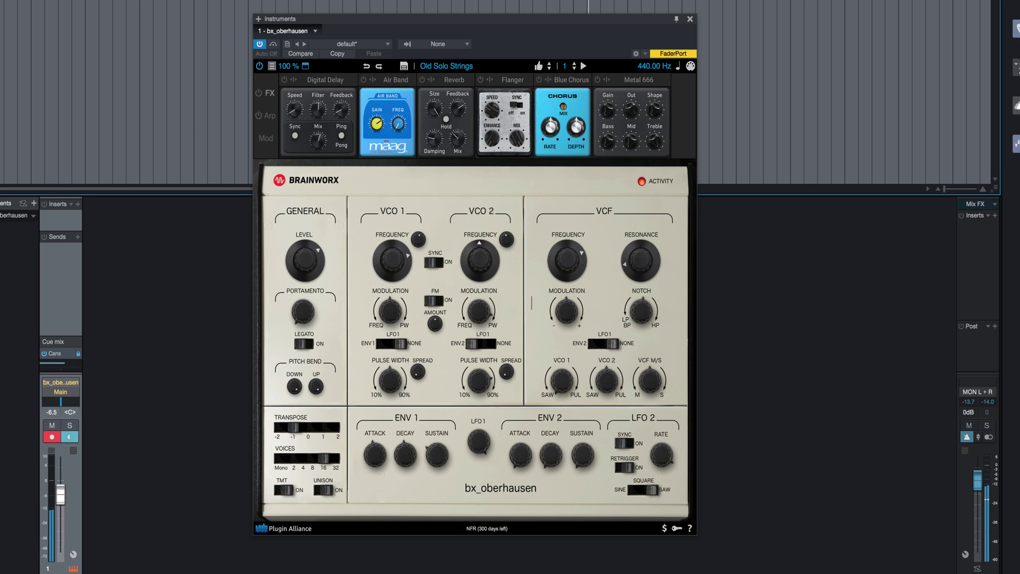
left_click(549, 69)
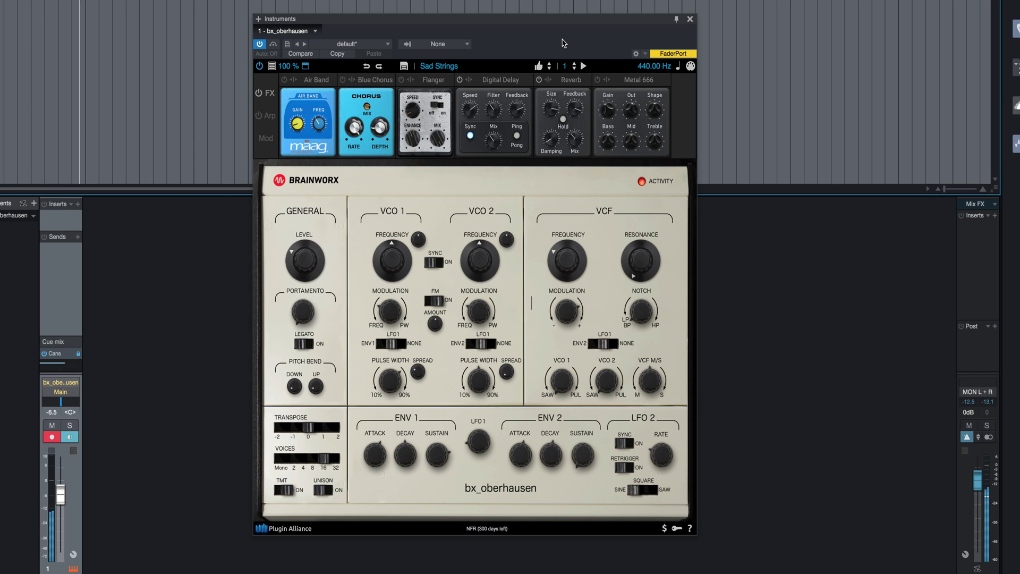
left_click(548, 69)
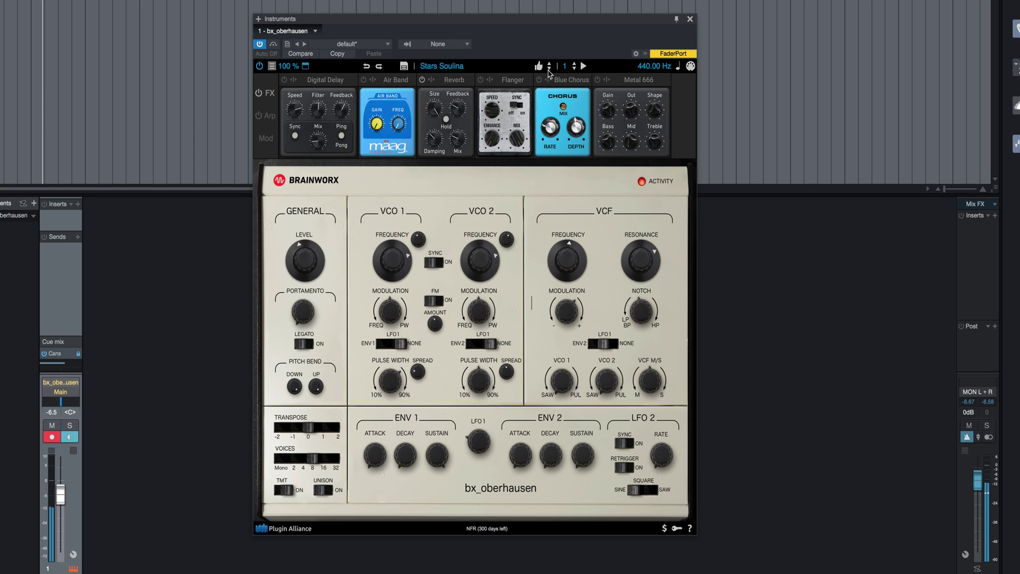
Load the Church Organ preset from the Organ category and start song playback to audition it
left_click(476, 66)
mouse_move(477, 226)
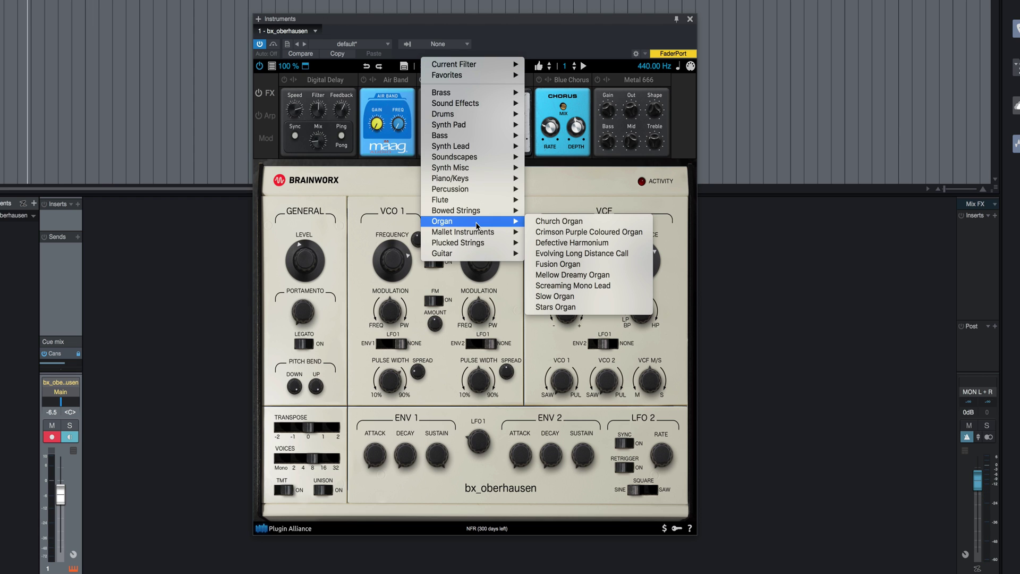
left_click(555, 222)
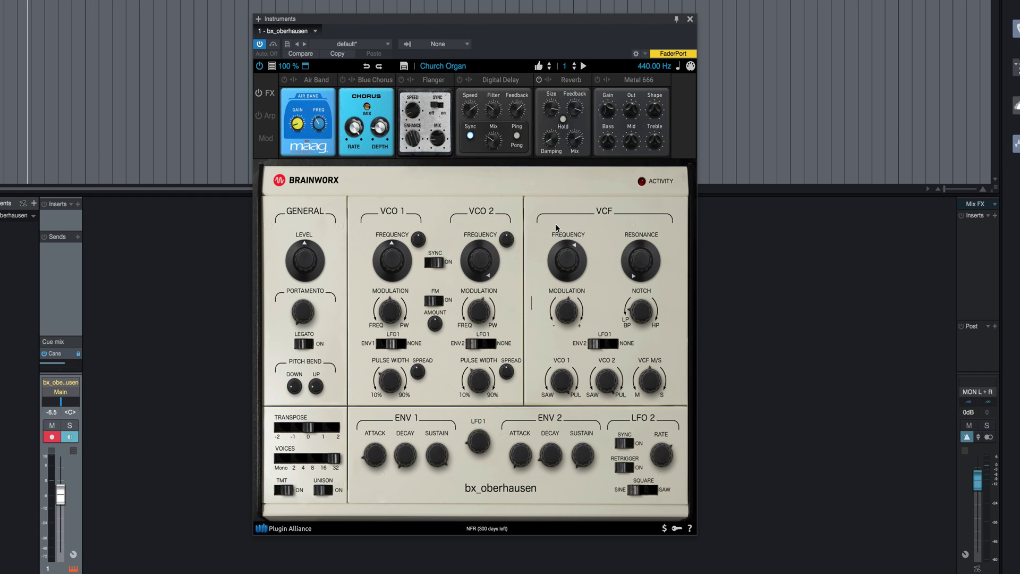
key("space")
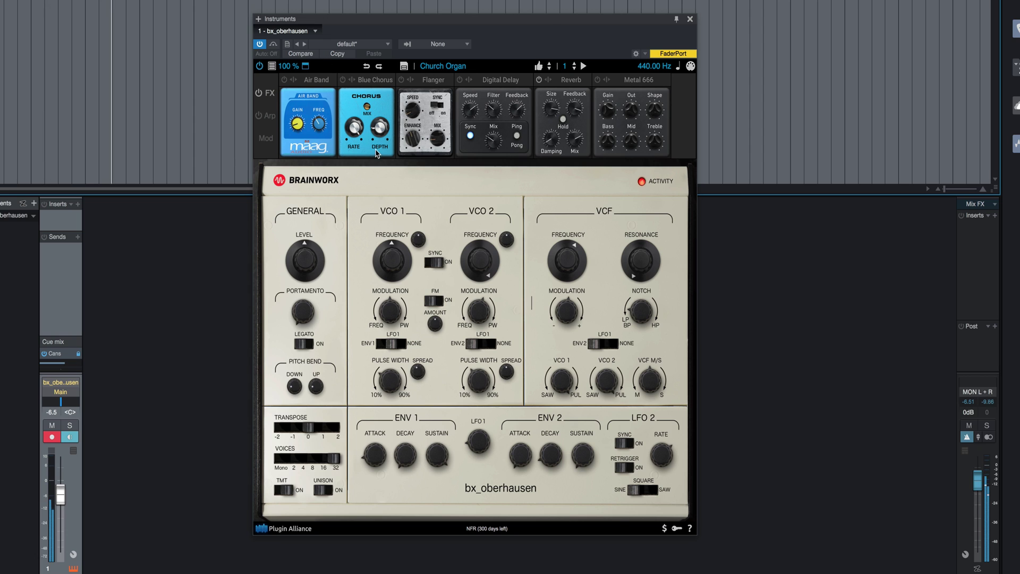
Advance through the Crimson Purple Coloured Organ and Defective Harmonium presets to Evolving Long Distance Call
left_click(549, 69)
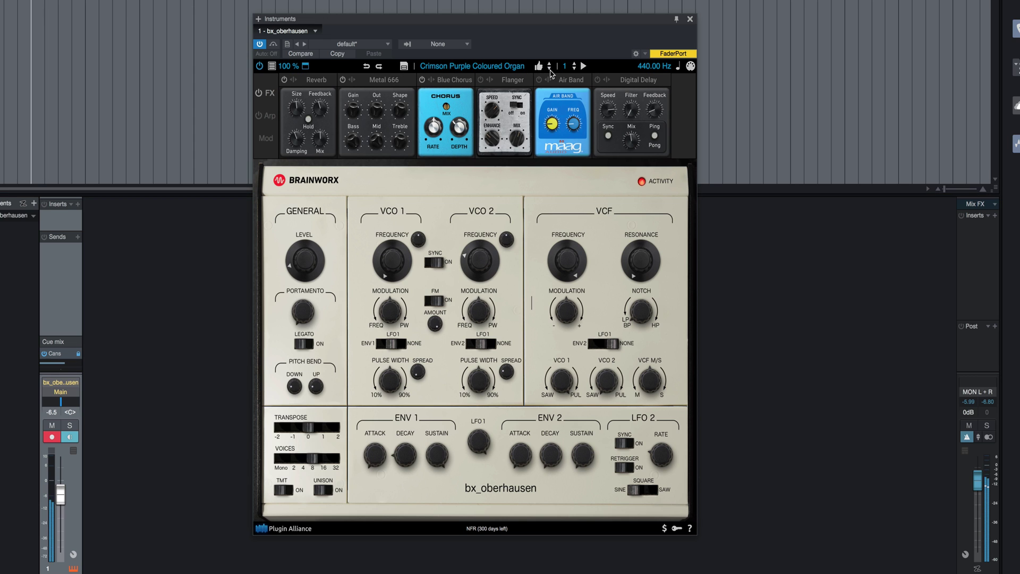
left_click(549, 68)
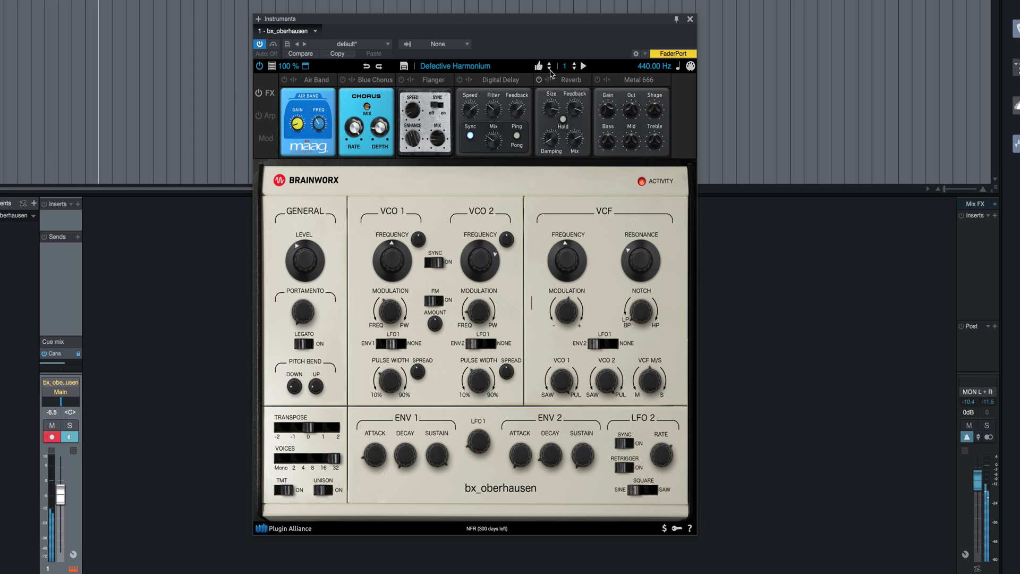
left_click(549, 69)
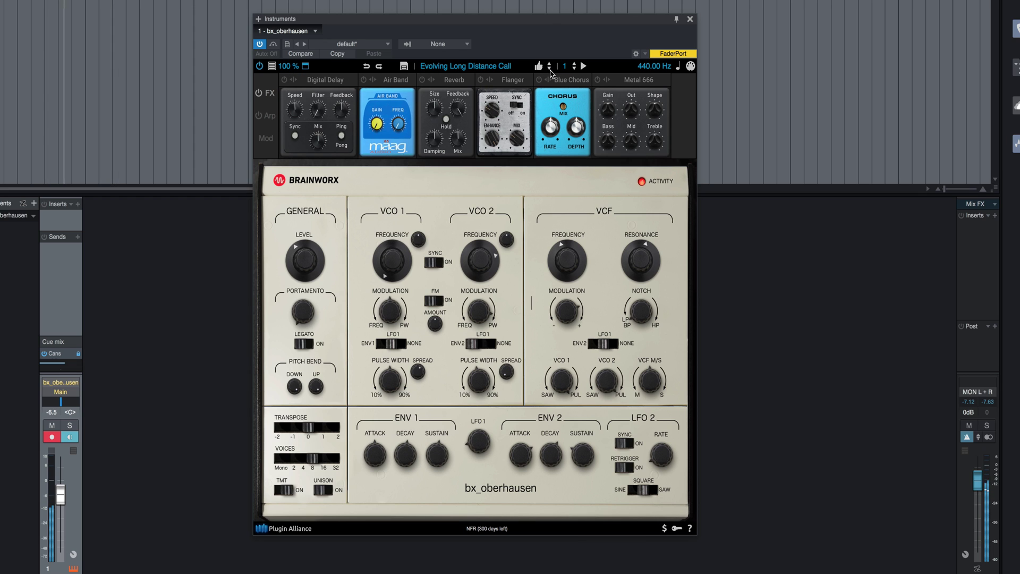
Load Analog Perc 2 from the Percussion category and advance through Analog Perc 3, Analog Snare 1 and Analog Snare 2 to Disco Tom
left_click(494, 66)
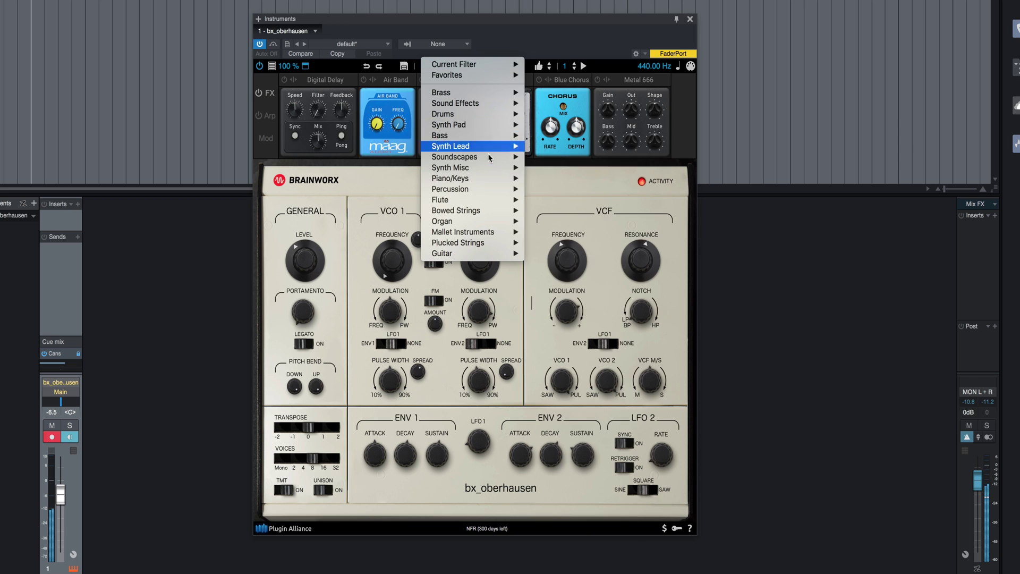
mouse_move(485, 194)
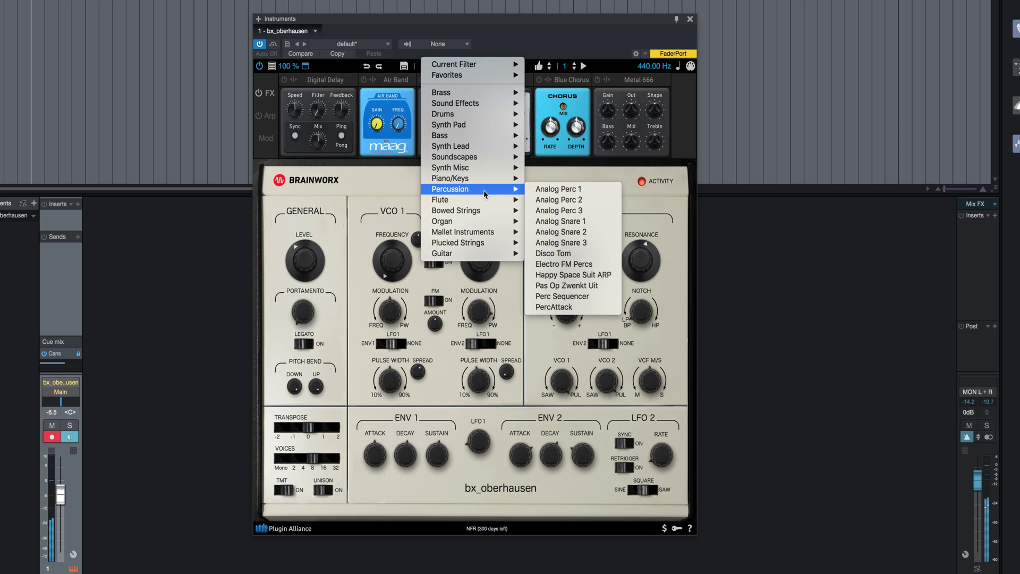
left_click(564, 200)
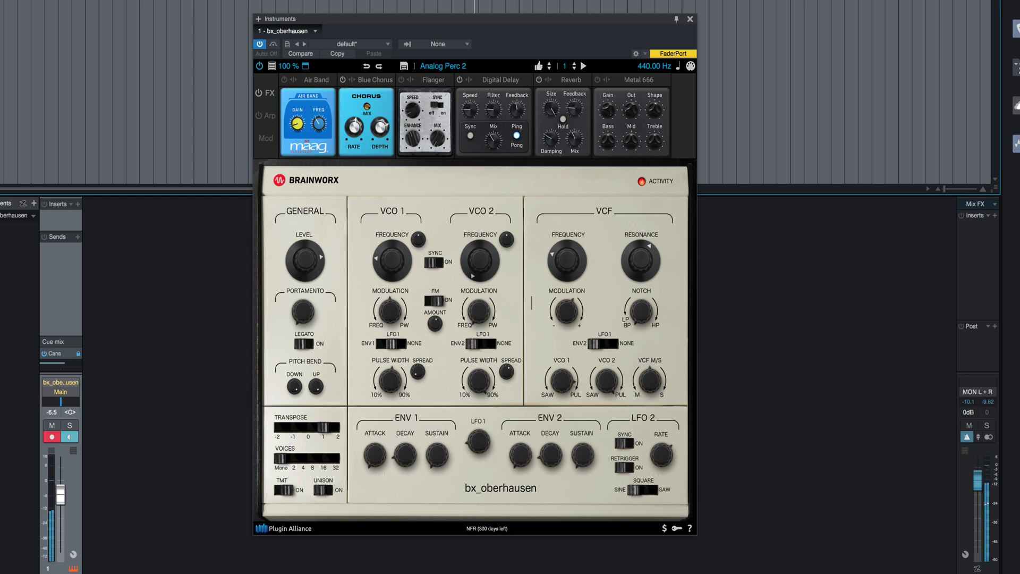
left_click(549, 68)
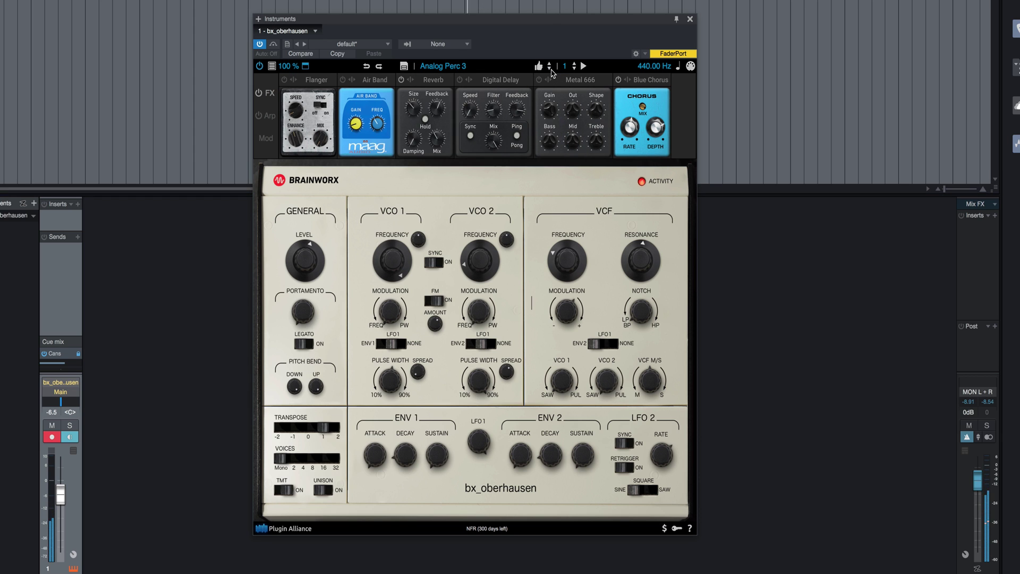
left_click(549, 68)
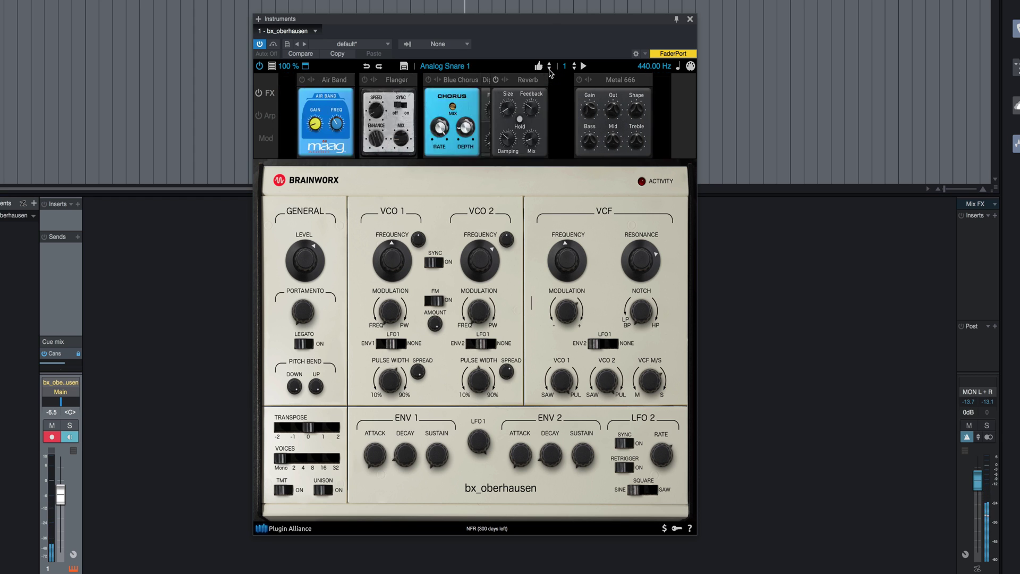
left_click(549, 68)
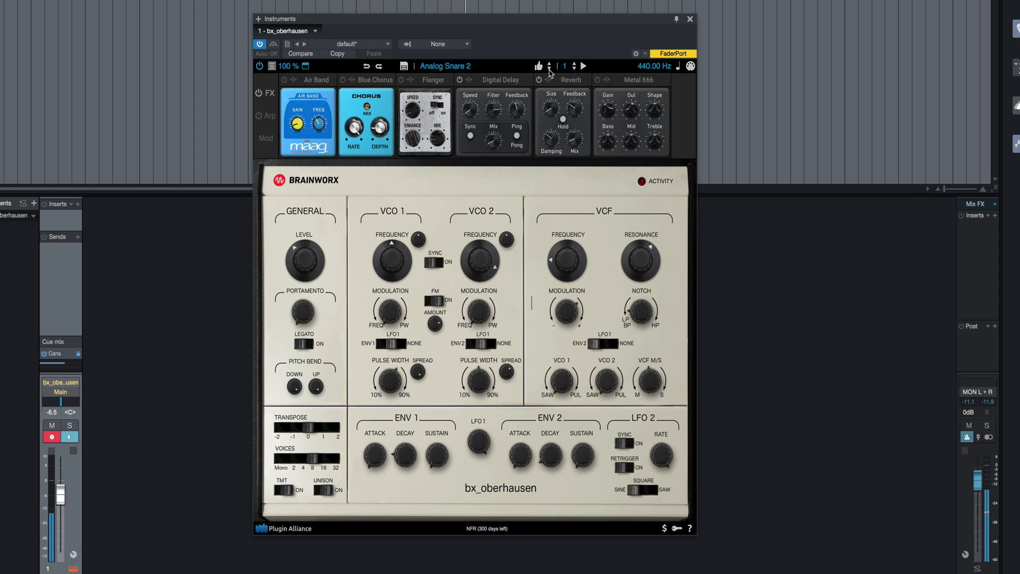
left_click(549, 69)
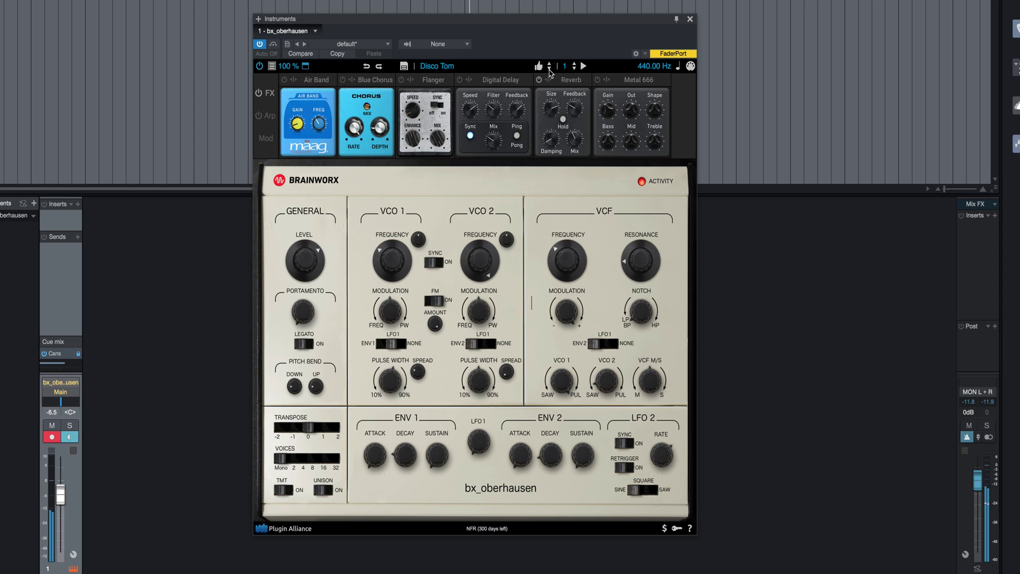
Load the Dreamer Bellz preset from the Mallet Instruments category and advance to Mallet Fusion
left_click(453, 69)
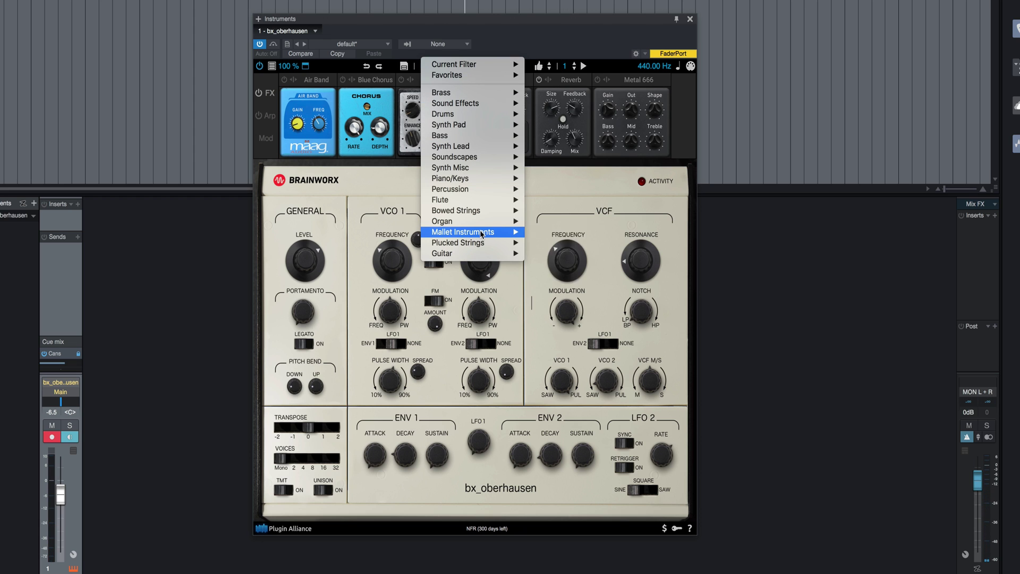
mouse_move(467, 231)
left_click(573, 233)
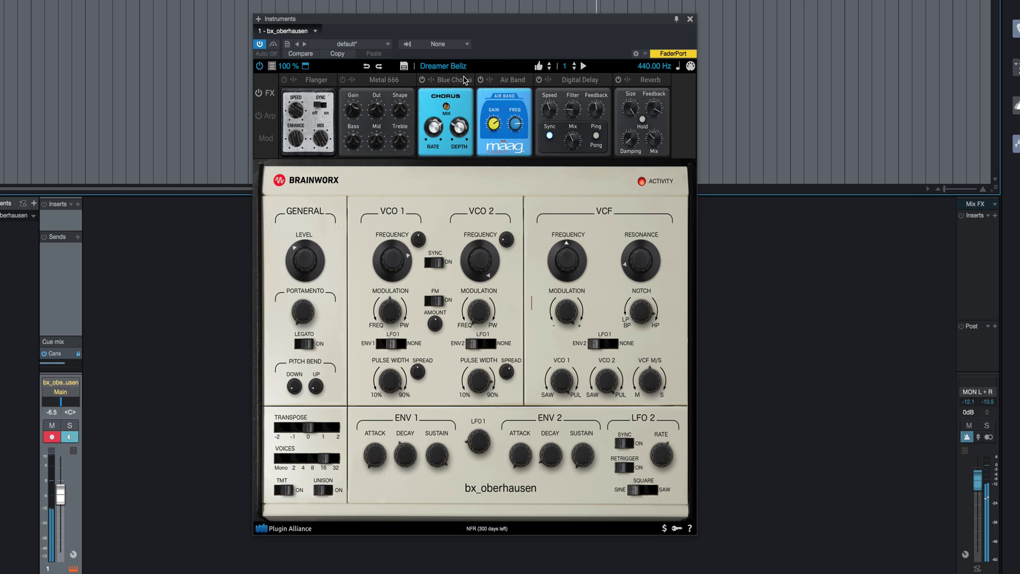
left_click(548, 70)
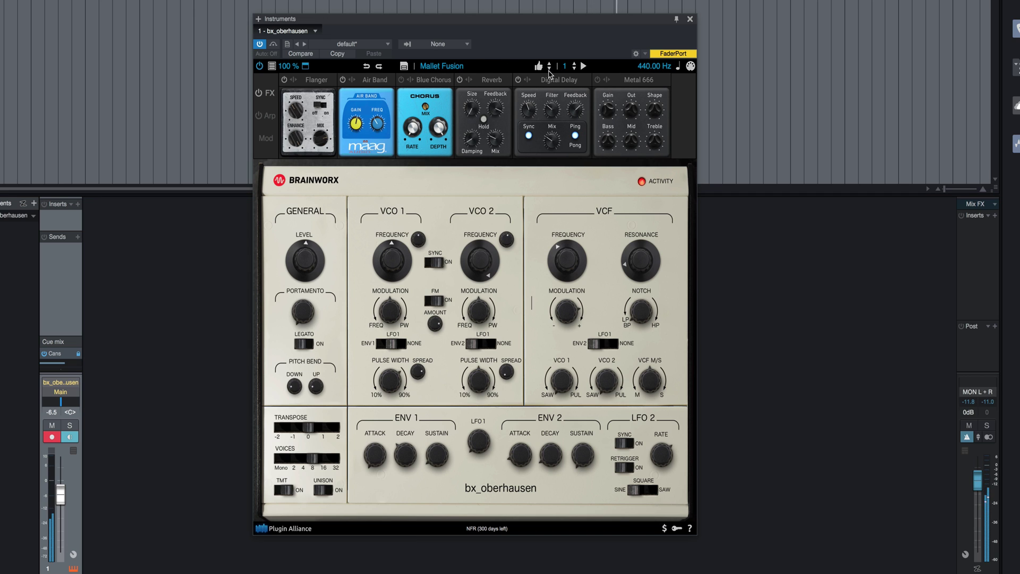
Load the Future preset from the Plucked Strings category and advance to Mono Pluck
left_click(494, 69)
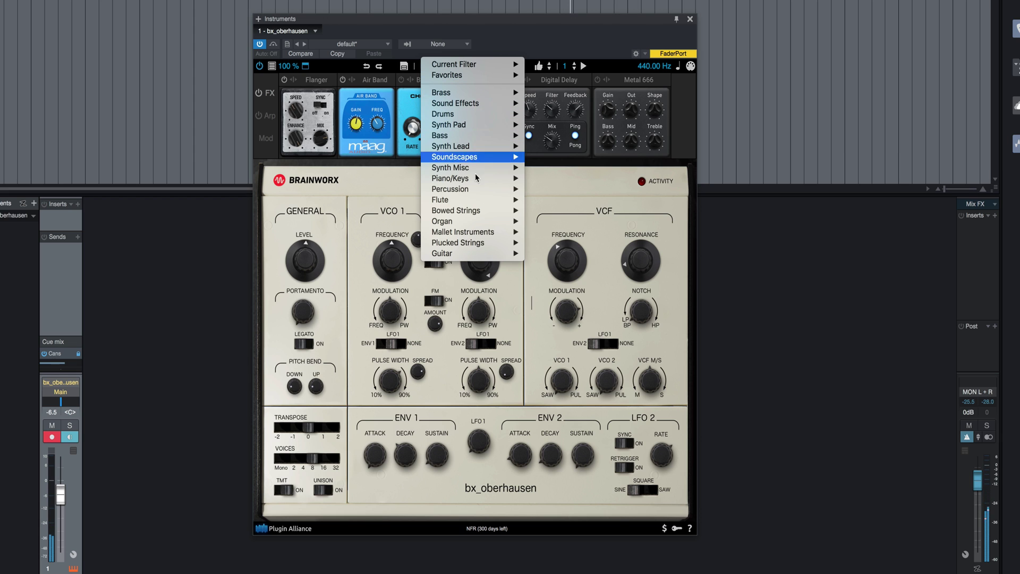
mouse_move(467, 242)
left_click(564, 243)
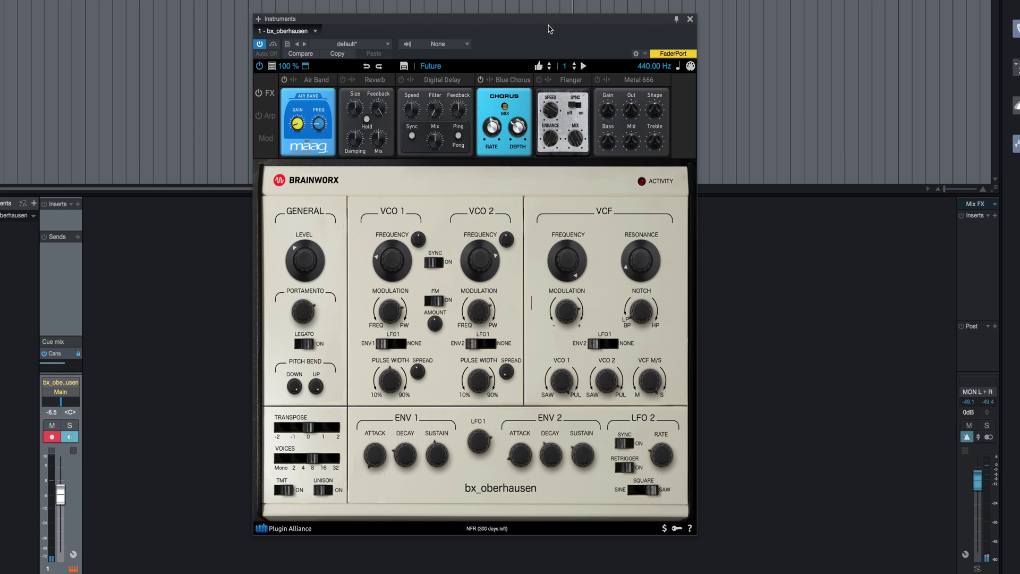
left_click(549, 69)
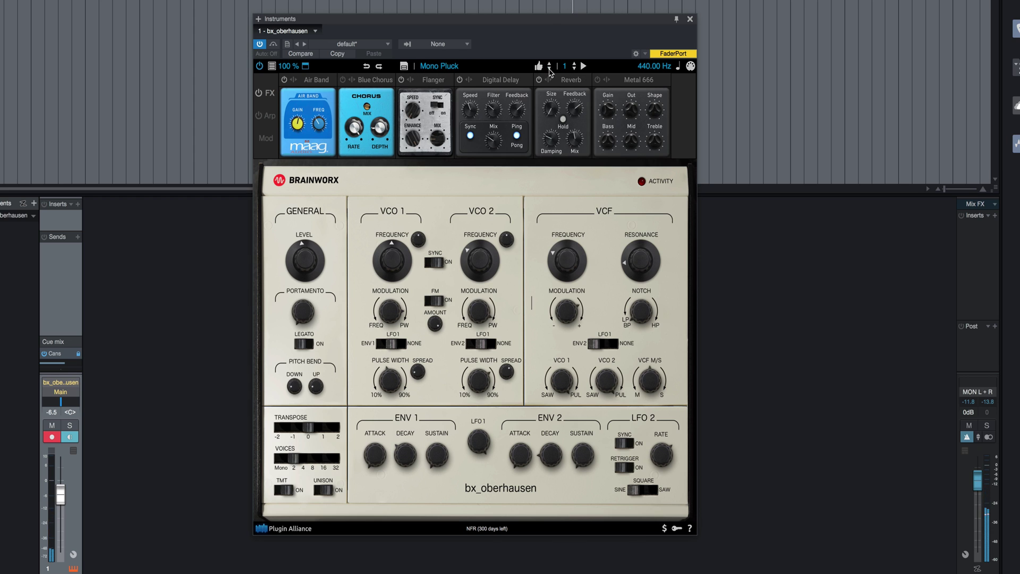
Load the Oberhausen Guitar preset from the Guitar category
left_click(451, 69)
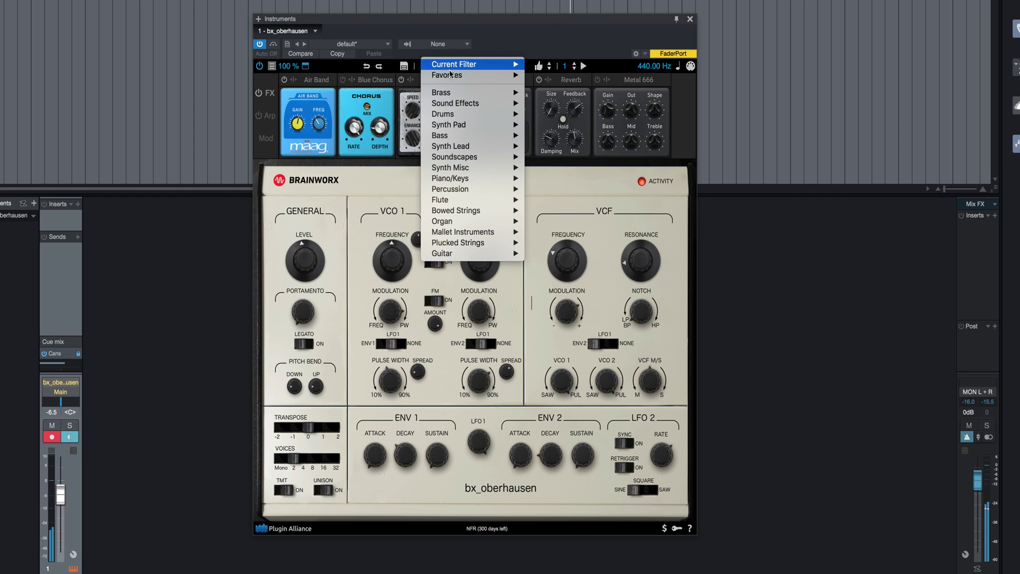
mouse_move(457, 262)
left_click(546, 258)
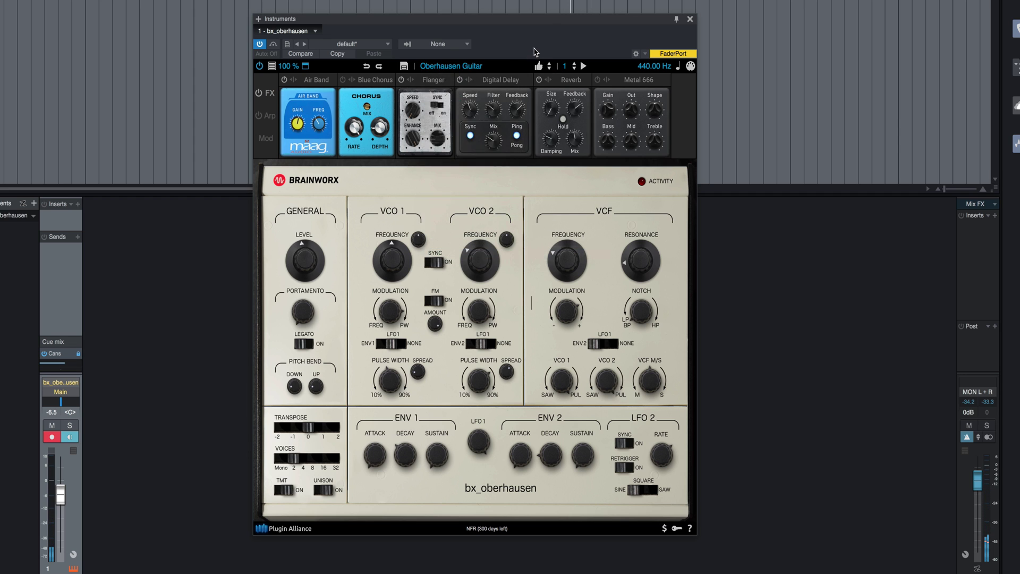